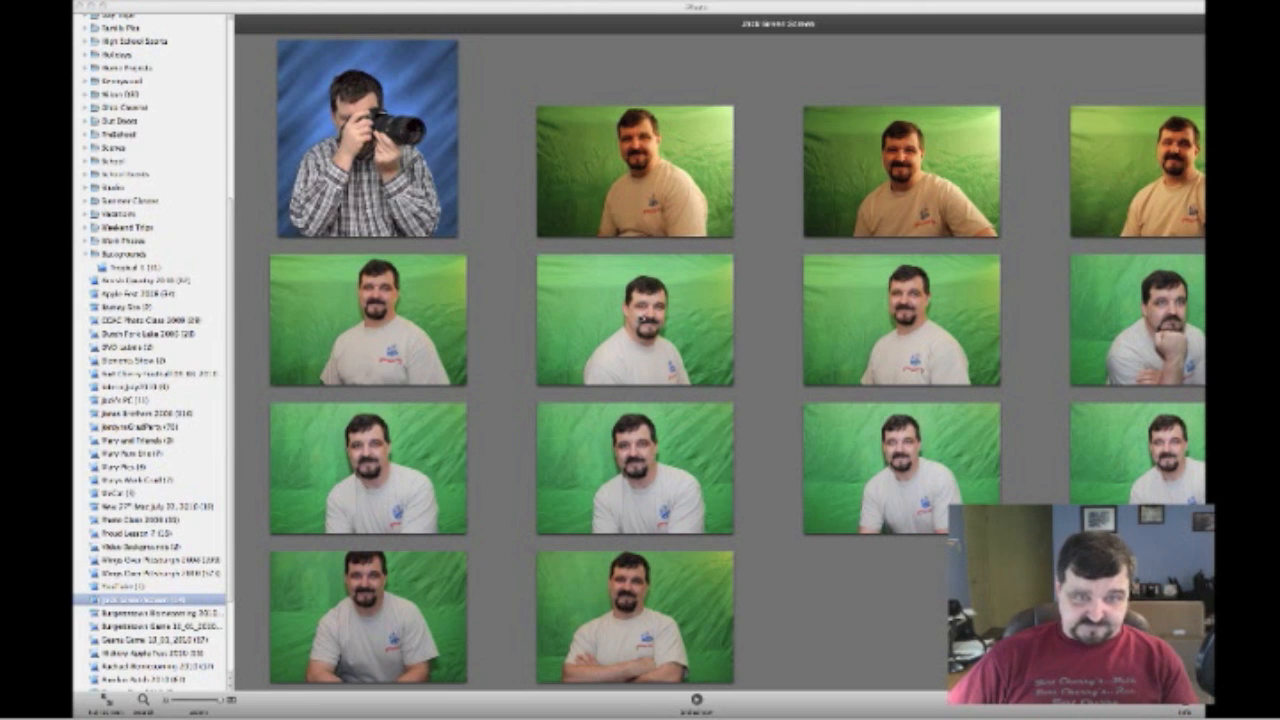
# Step: Open the second-row green-screen portrait with the subject set toward the right from iPhoto in Photoshop Elements for editing
pyautogui.click(539, 253)
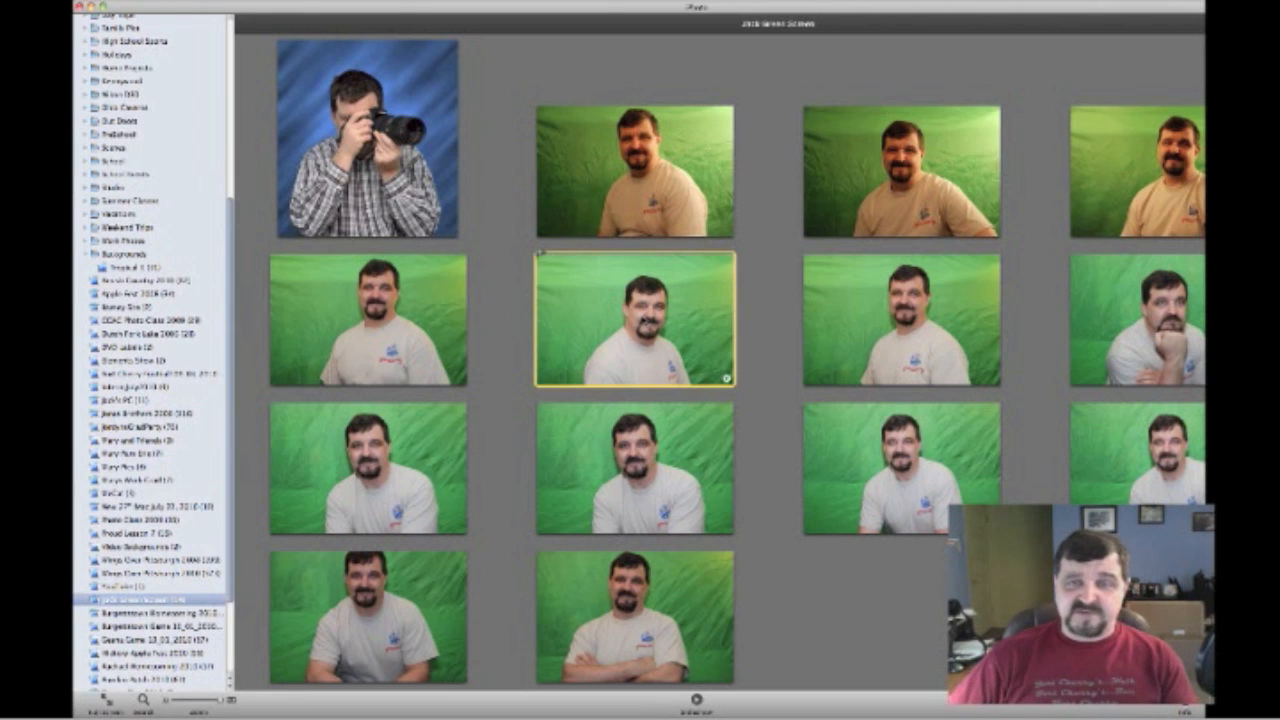
pyautogui.rightClick(648, 320)
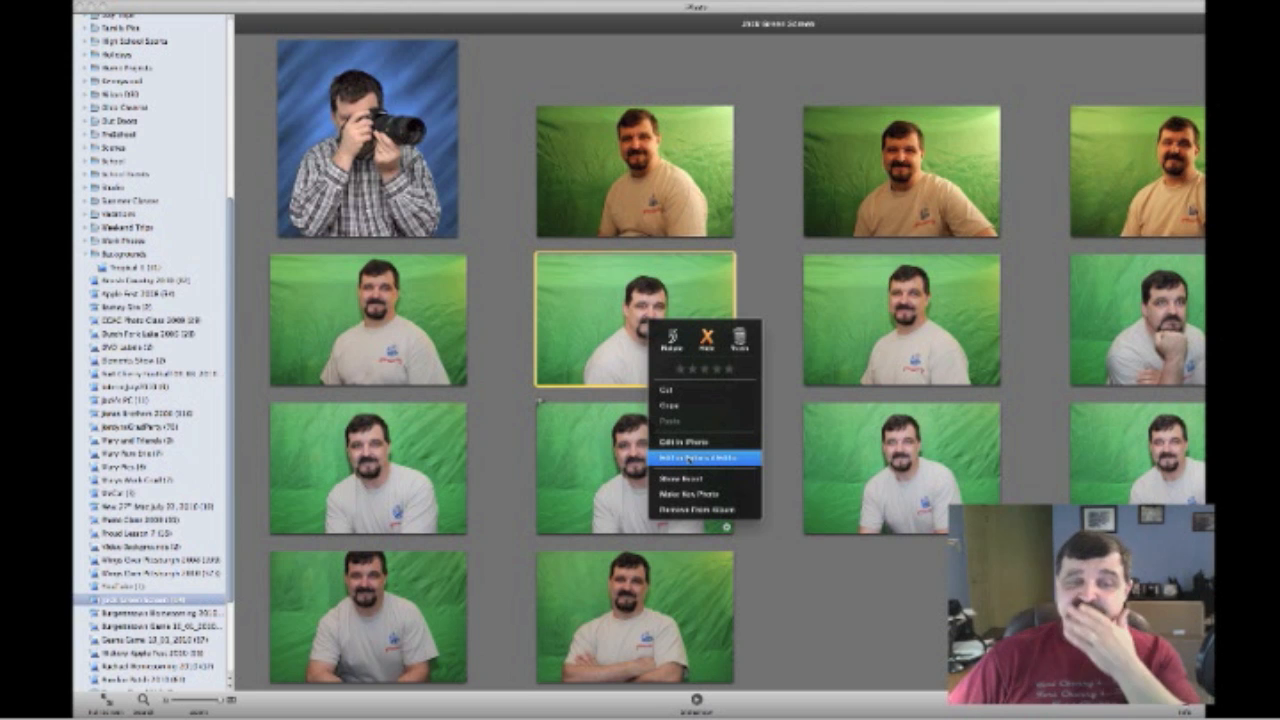
pyautogui.click(690, 457)
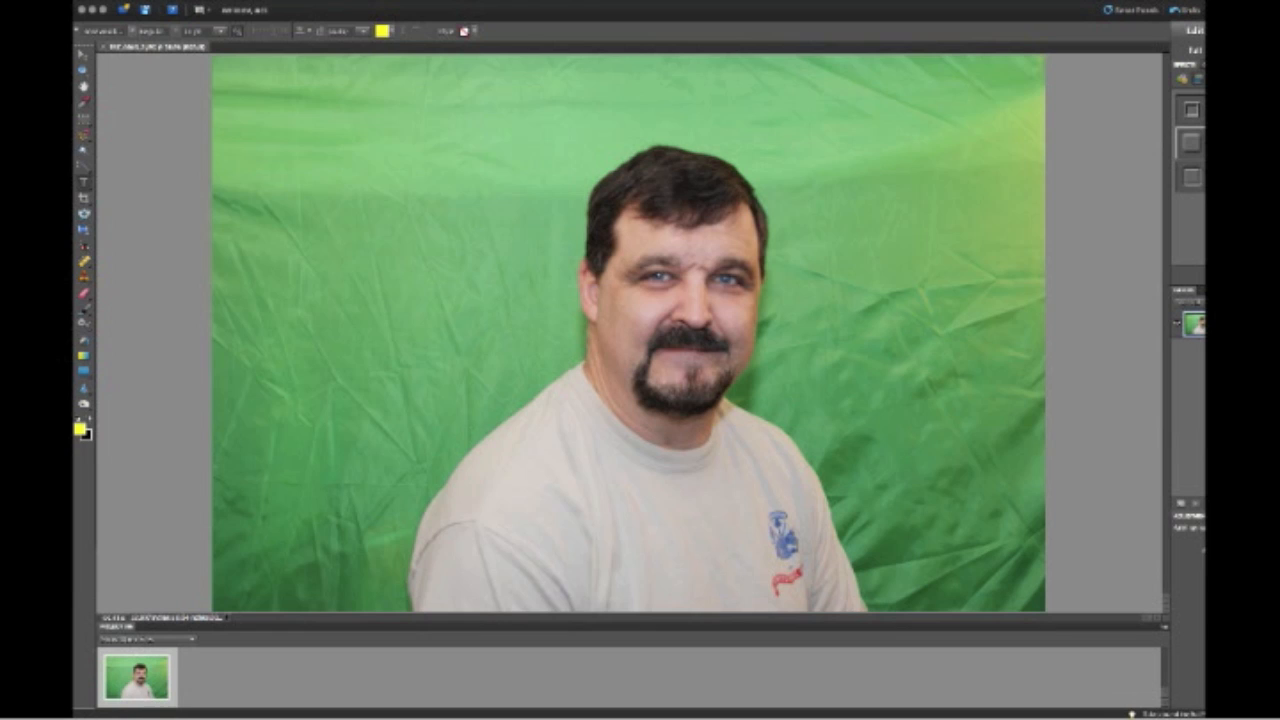
# Step: Duplicate the portrait layer and hide the original layer beneath the copy
pyautogui.hotkey('ctrl', 'j')
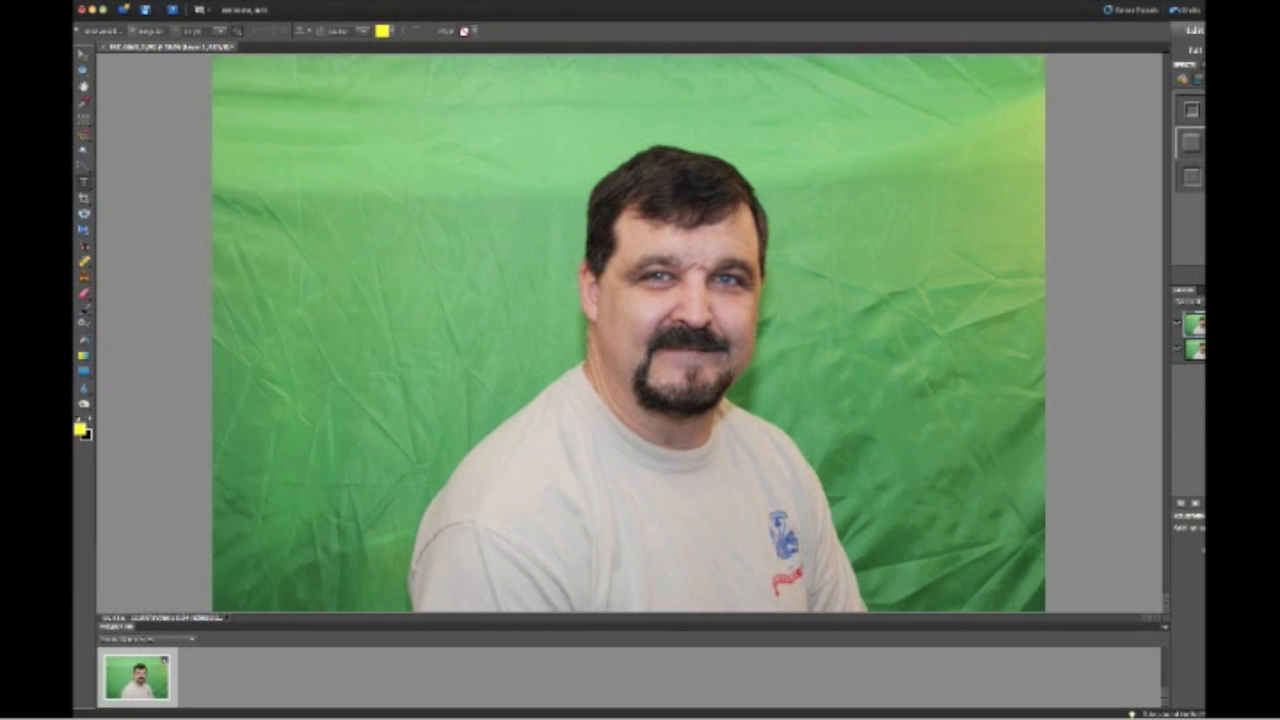
pyautogui.click(1179, 350)
# Step: Start the Green Screen Wizard 3 Layer System filter on the copied layer and enable Output Transparency Information
pyautogui.click(322, 1)
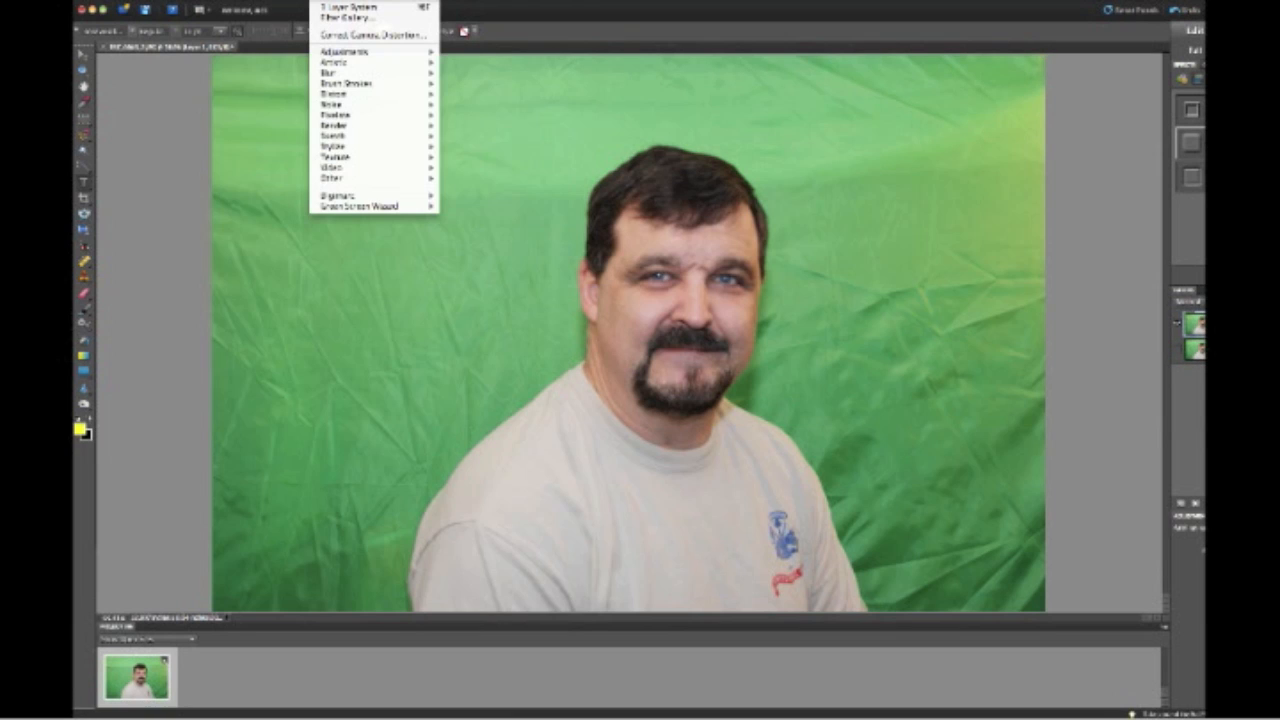
pyautogui.moveTo(339, 210)
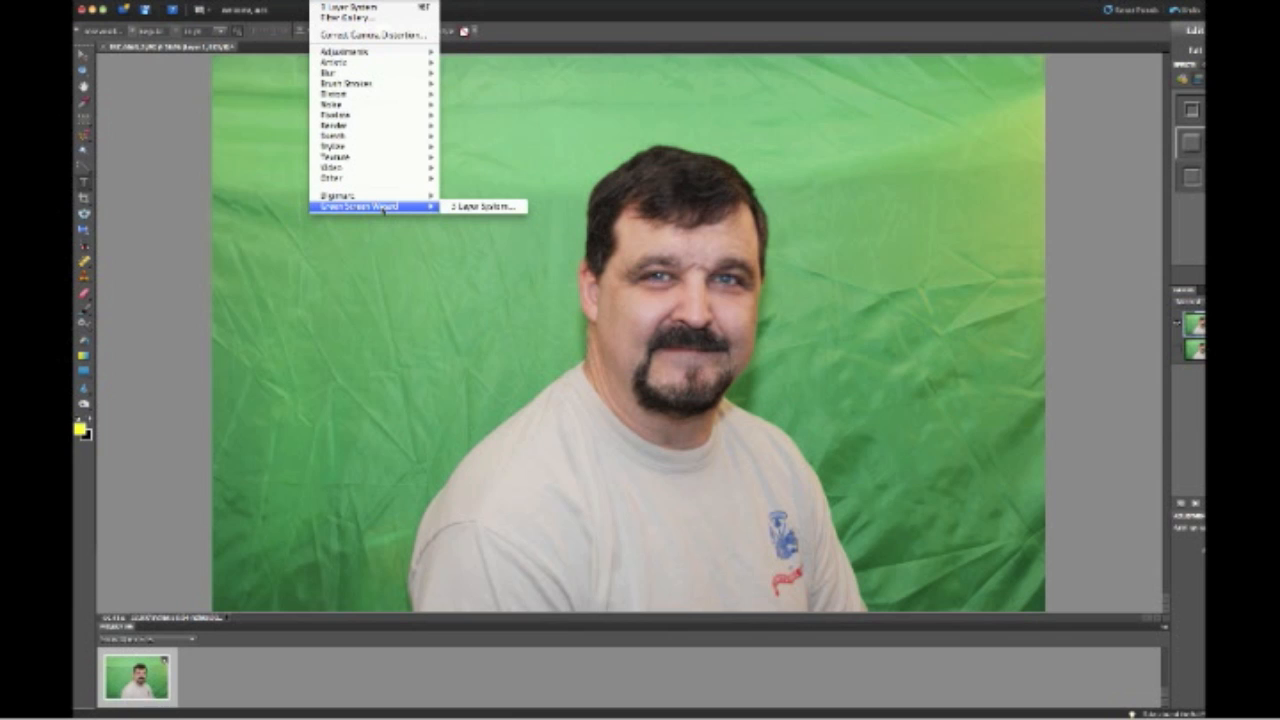
pyautogui.click(486, 208)
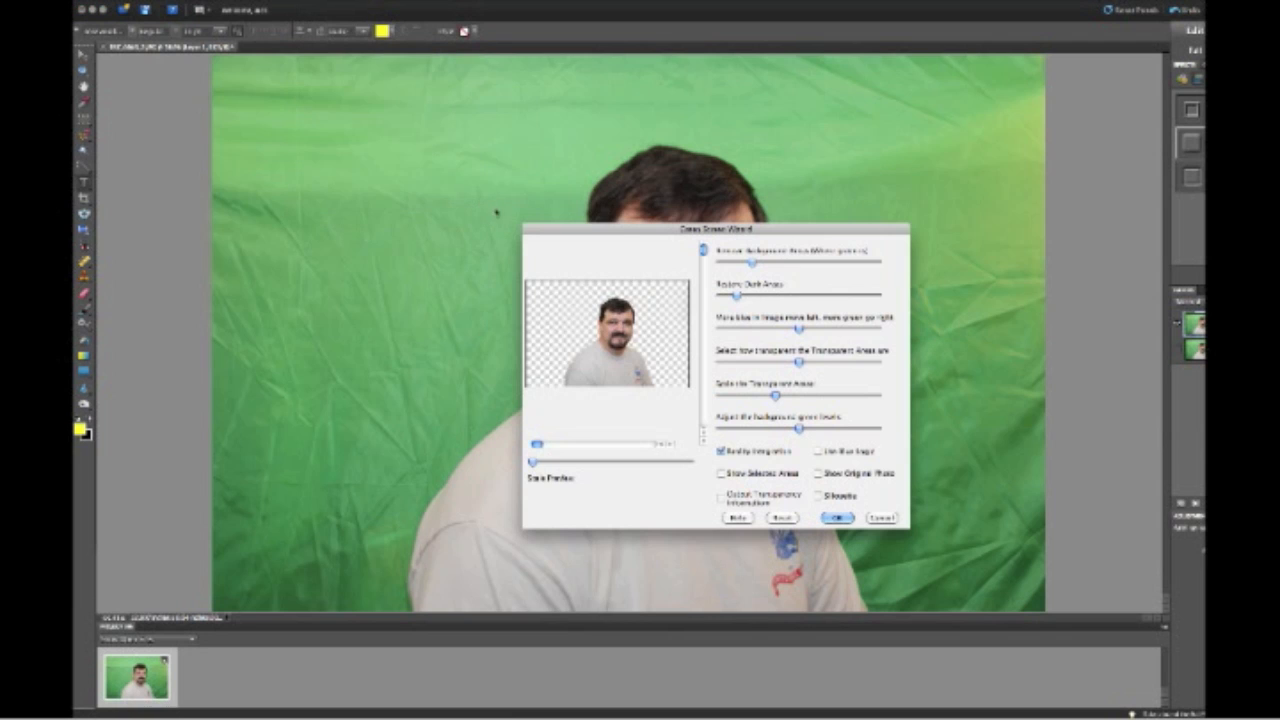
pyautogui.moveTo(620, 230); pyautogui.dragTo(584, 108)
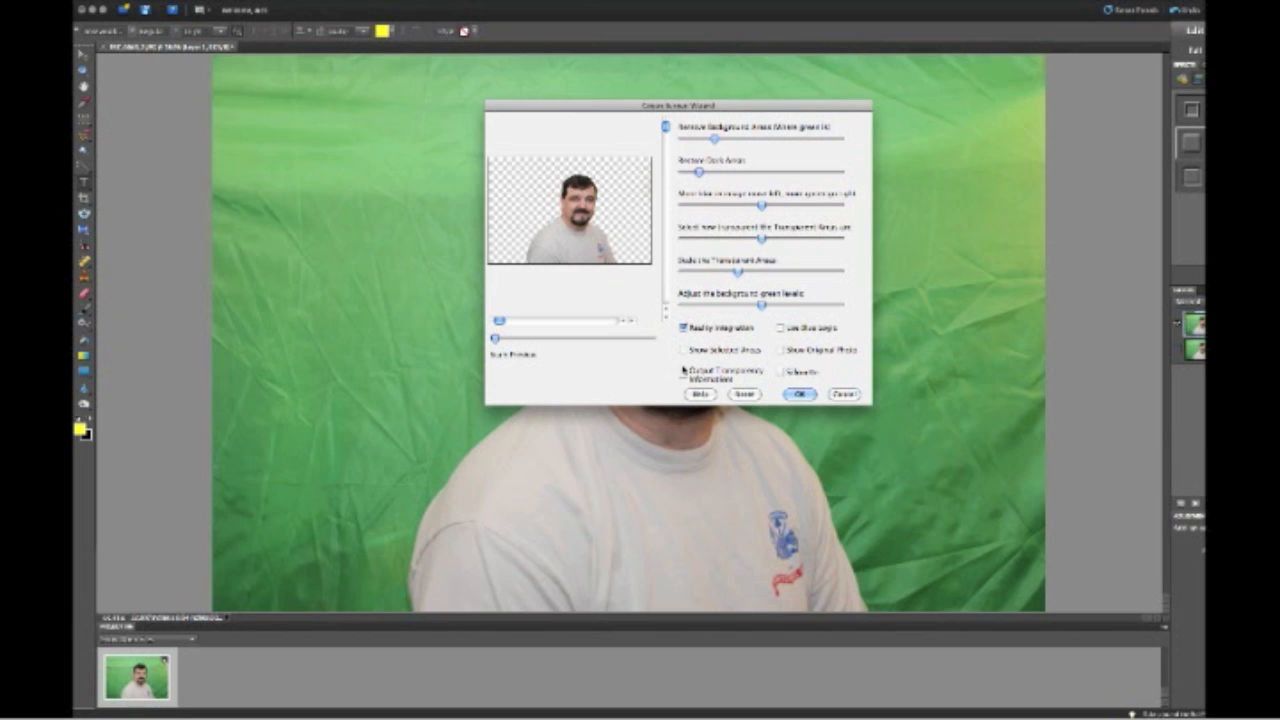
pyautogui.click(684, 376)
pyautogui.click(684, 376)
pyautogui.click(684, 376)
# Step: Try adjusting background removal, dark-area restoration, transparent areas and green levels with Show Selected Areas on, and reset the wizard's settings
pyautogui.click(684, 351)
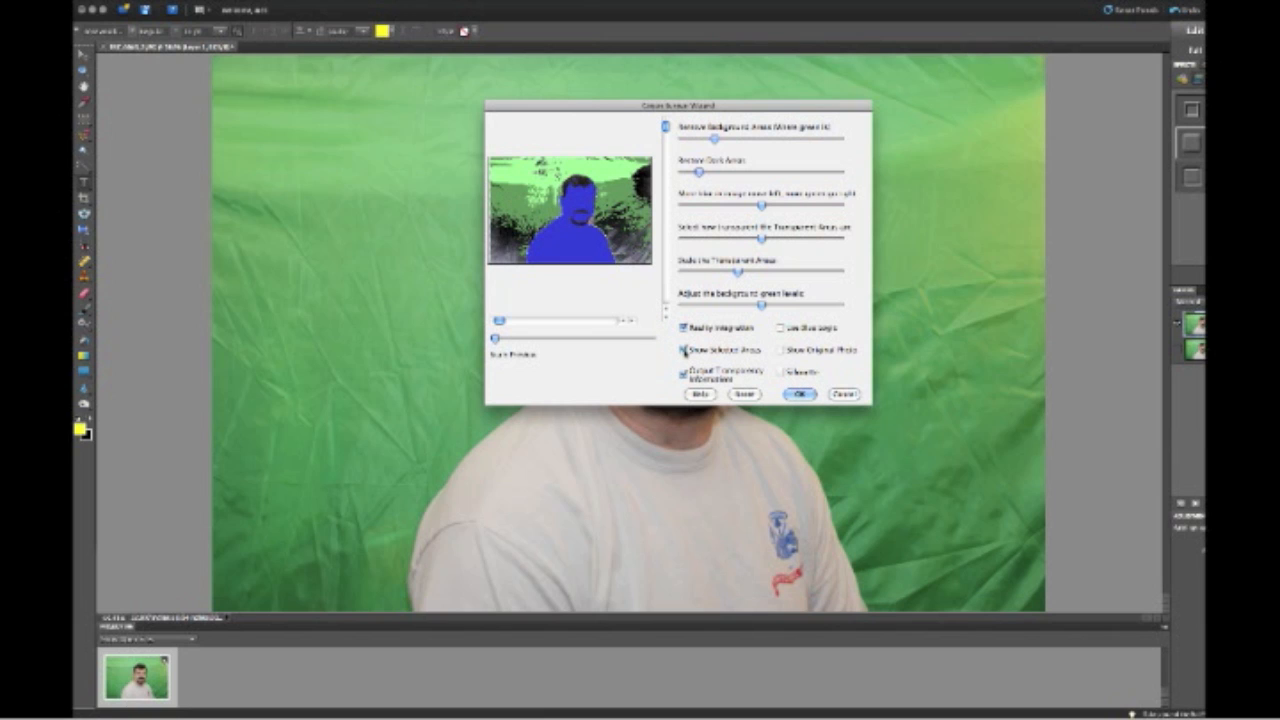
pyautogui.click(684, 351)
pyautogui.click(684, 351)
pyautogui.moveTo(699, 172)
pyautogui.mouseDown()
pyautogui.moveTo(722, 172)
pyautogui.moveTo(705, 172)
pyautogui.mouseUp()
pyautogui.moveTo(739, 272)
pyautogui.mouseDown()
pyautogui.moveTo(757, 272)
pyautogui.moveTo(730, 272)
pyautogui.mouseUp()
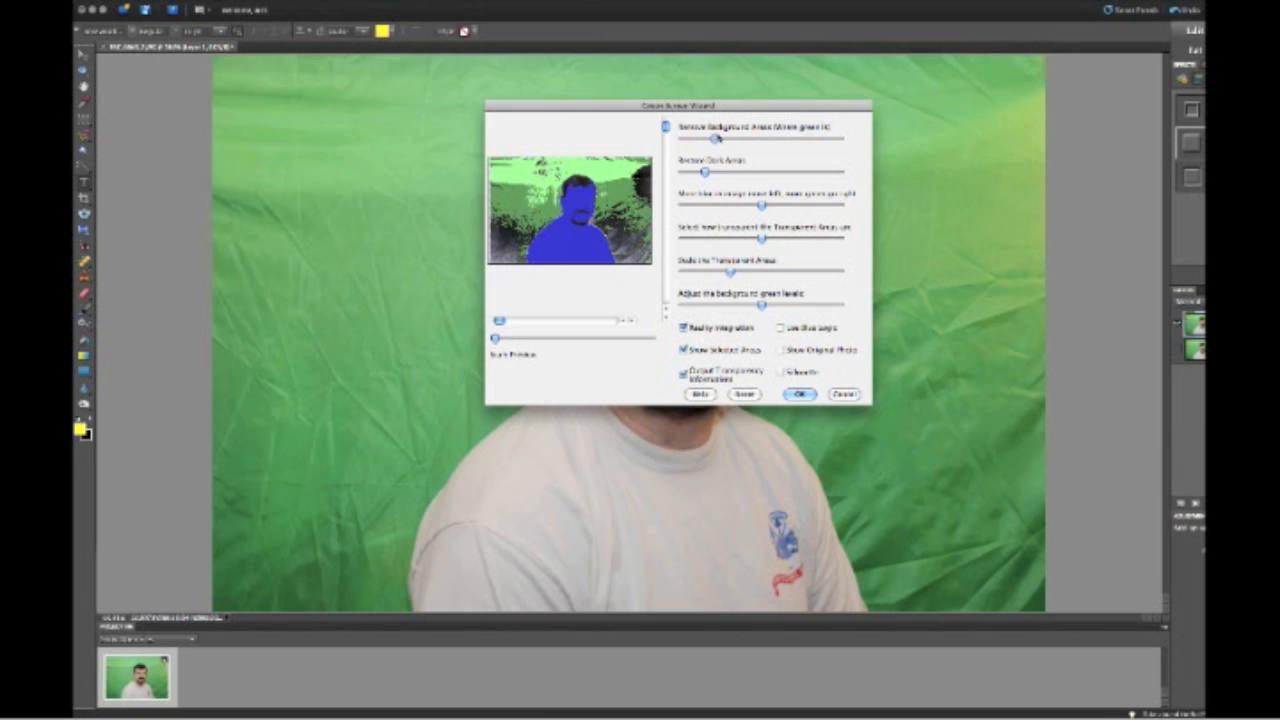
pyautogui.moveTo(715, 139)
pyautogui.mouseDown()
pyautogui.moveTo(777, 140)
pyautogui.moveTo(739, 141)
pyautogui.mouseUp()
pyautogui.moveTo(762, 306); pyautogui.dragTo(792, 308)
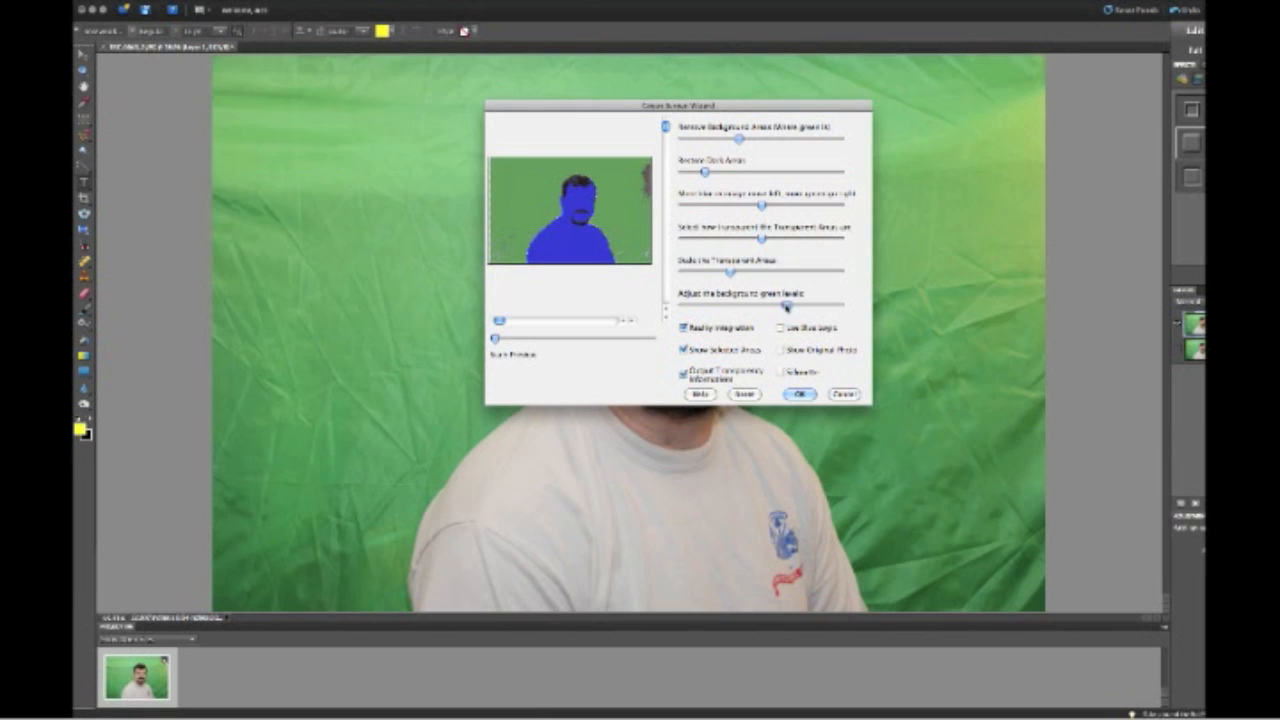
pyautogui.moveTo(792, 307); pyautogui.dragTo(768, 306)
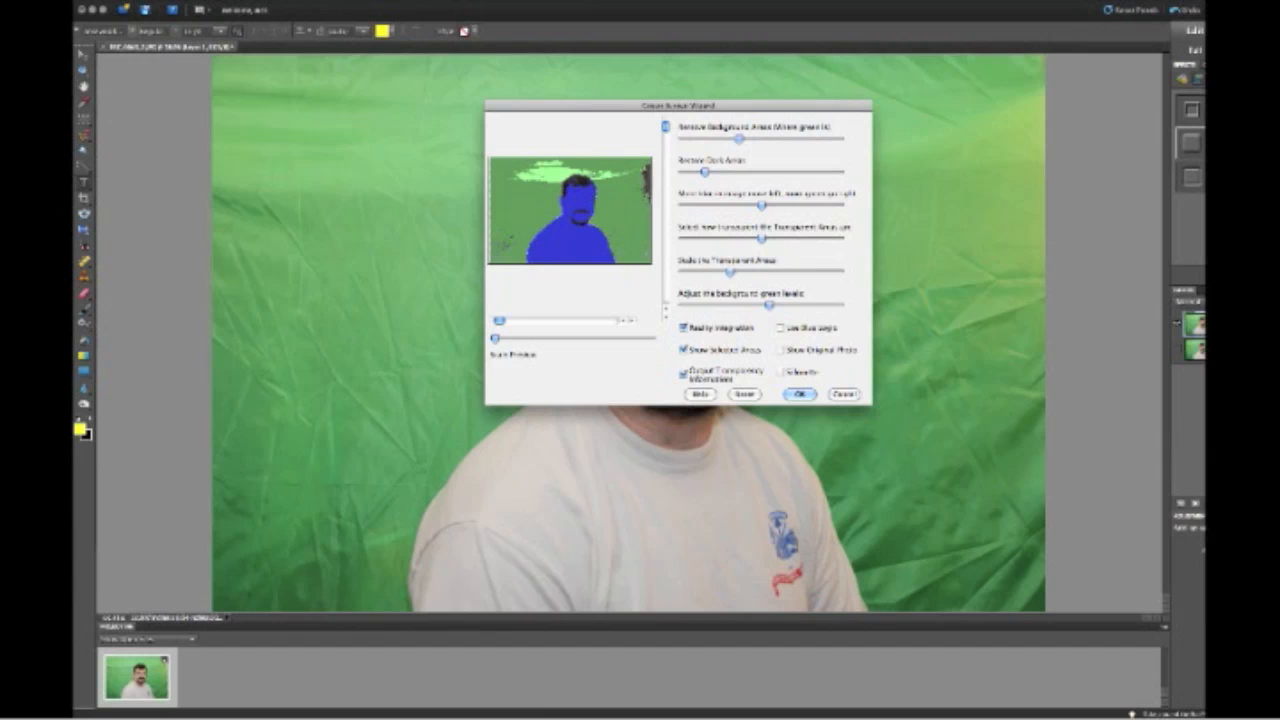
pyautogui.click(745, 395)
# Step: Enable Output Transparency Information and apply the Green Screen Wizard to remove the green backdrop
pyautogui.click(684, 374)
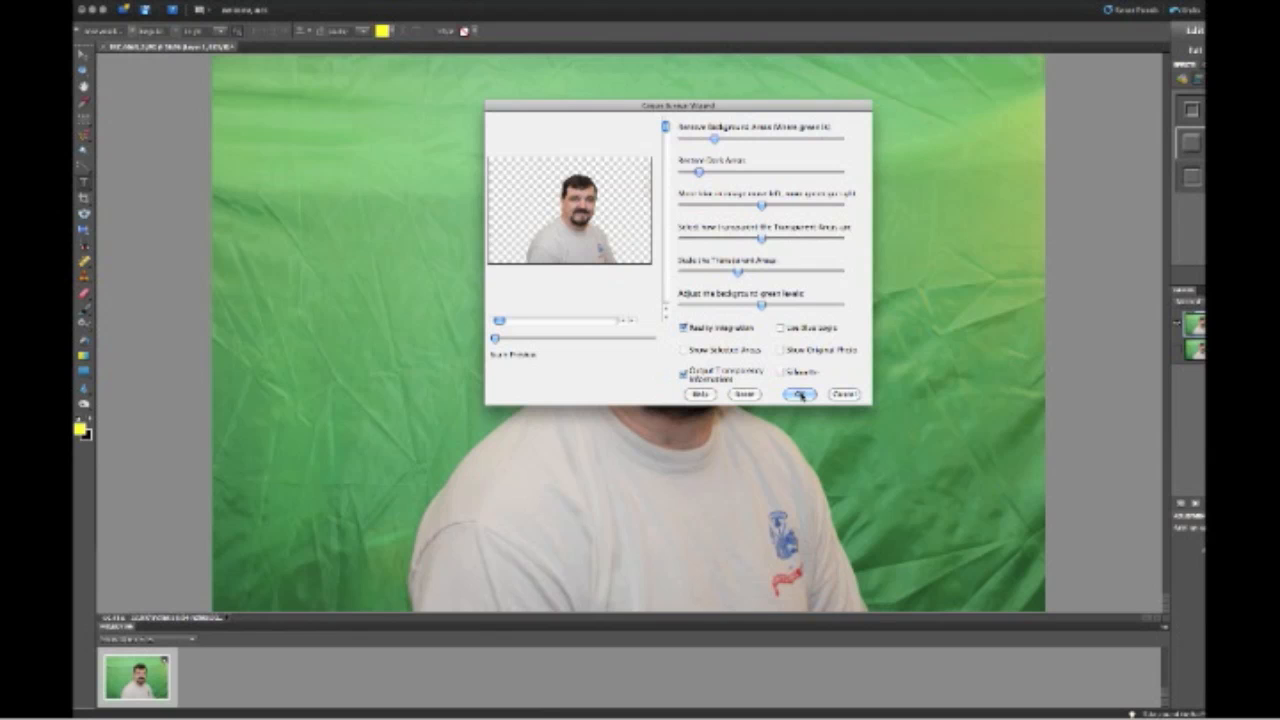
pyautogui.click(799, 394)
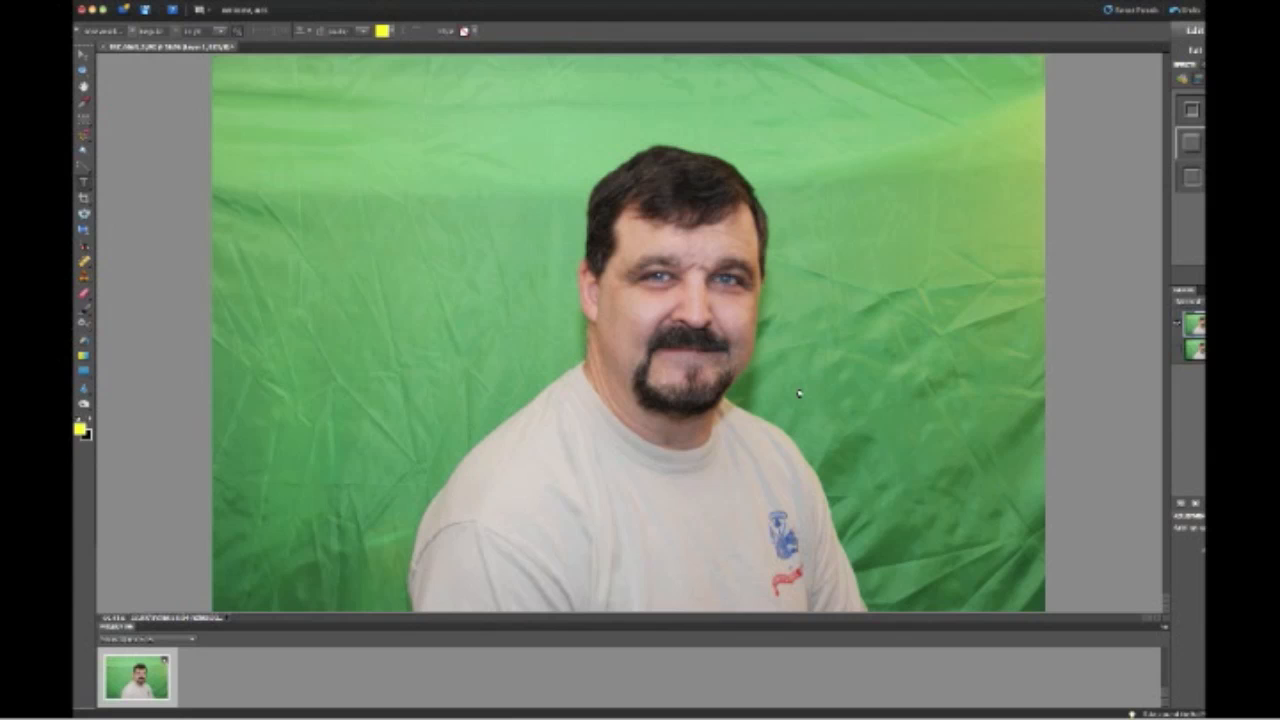
pyautogui.click(798, 393)
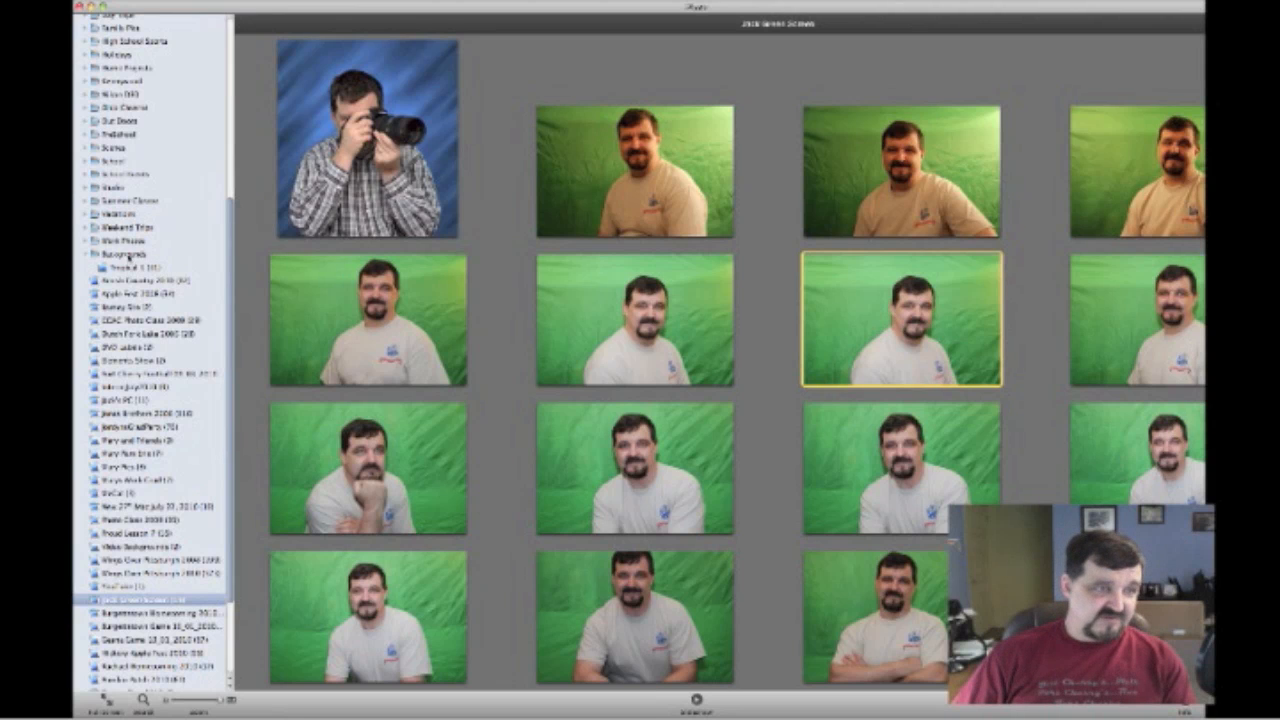
# Step: In iPhoto, look through the Backgrounds folder and its Tropical 1 album for replacement background pictures
pyautogui.click(128, 255)
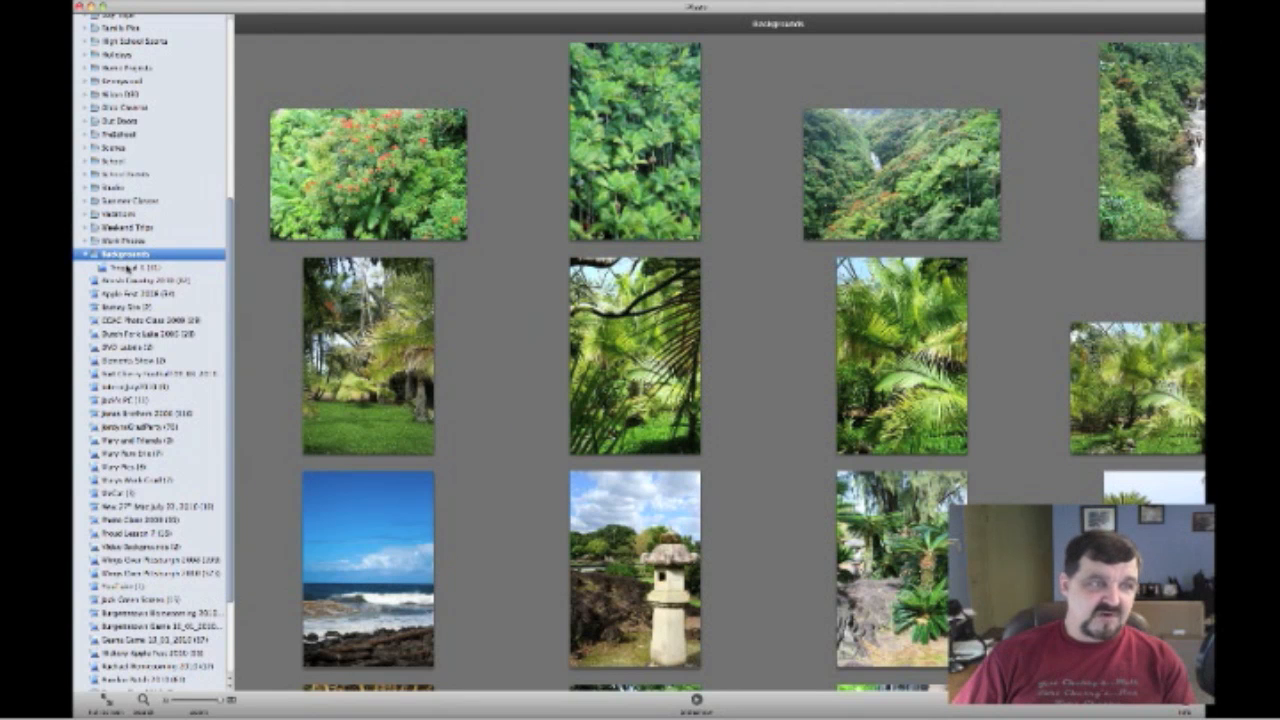
pyautogui.click(130, 268)
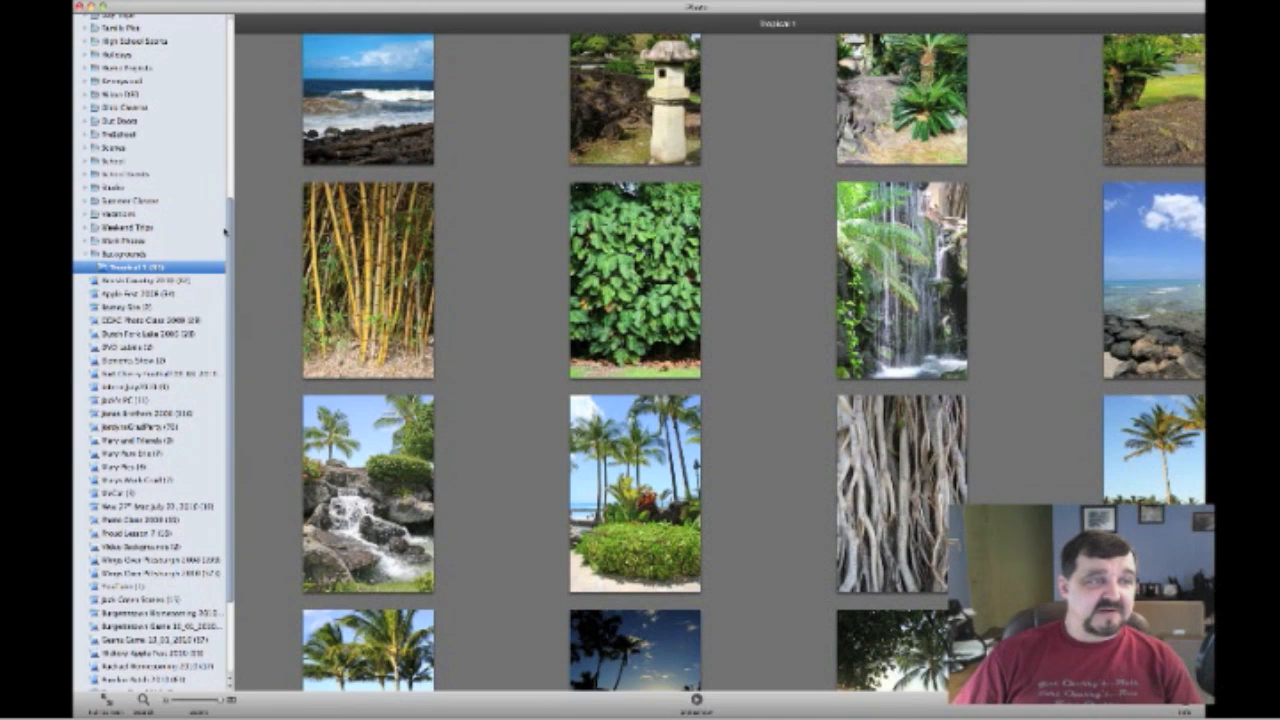
pyautogui.scroll(1, 230, 233)
pyautogui.moveTo(230, 233); pyautogui.dragTo(229, 188)
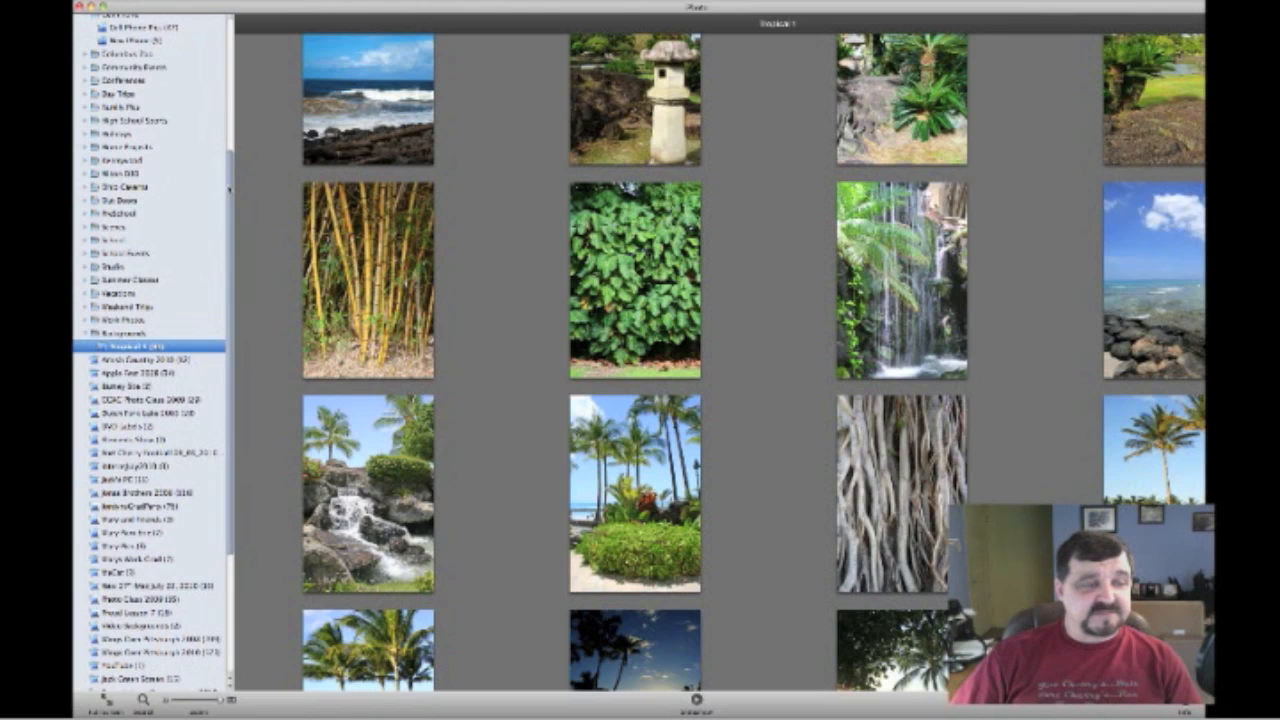
pyautogui.scroll(3, 154, 214)
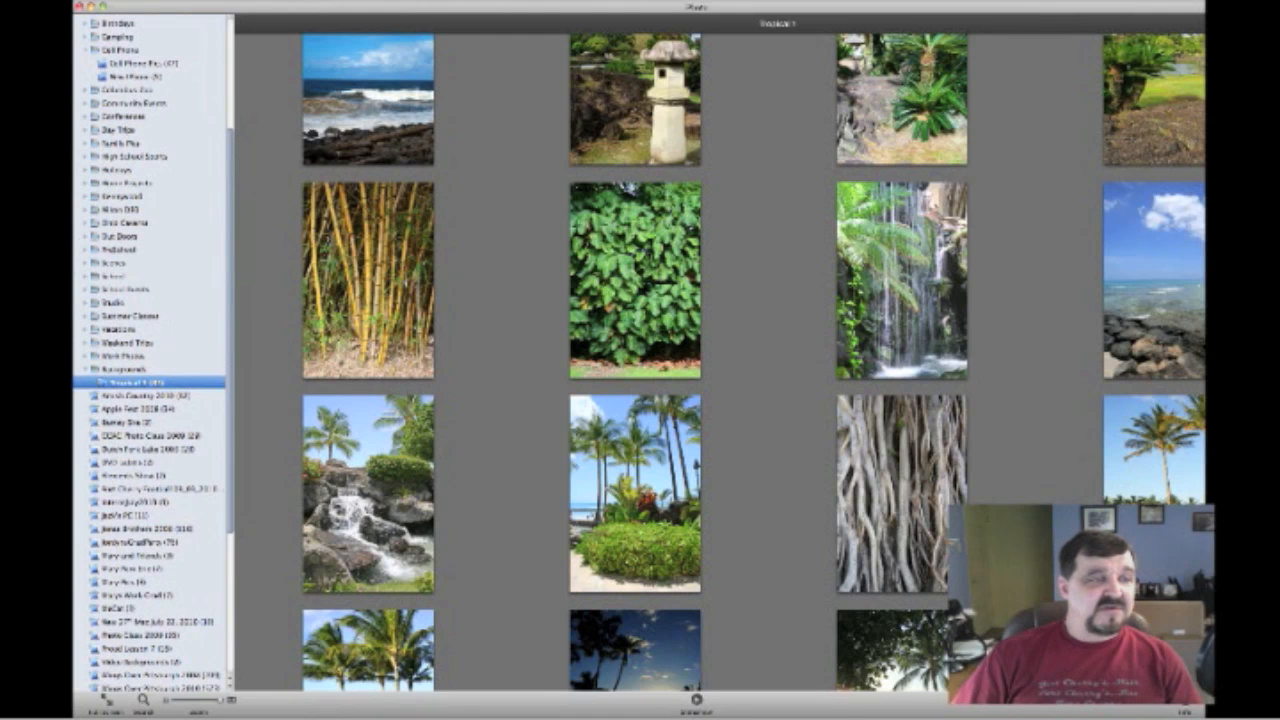
# Step: Browse the rainbow, white-balance, winter and snow albums in the Out Doors and Scenes folders for possible backgrounds
pyautogui.click(85, 237)
pyautogui.click(119, 250)
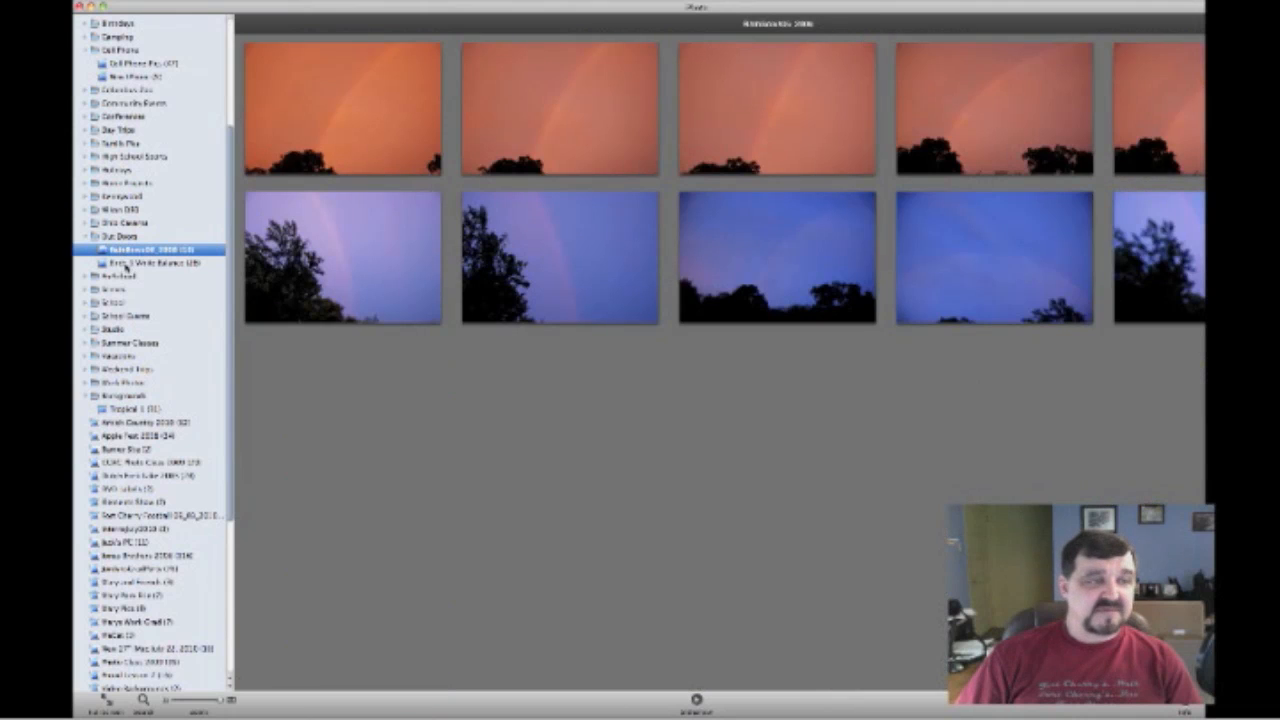
pyautogui.click(126, 263)
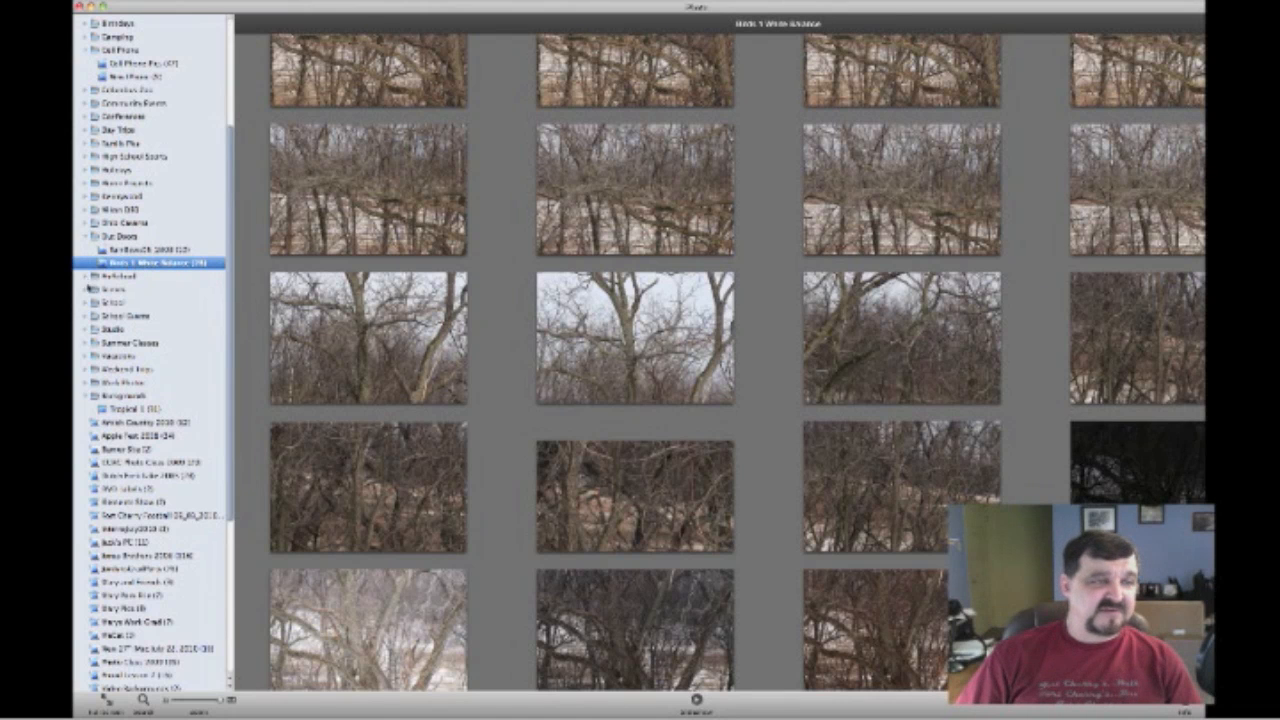
pyautogui.click(85, 290)
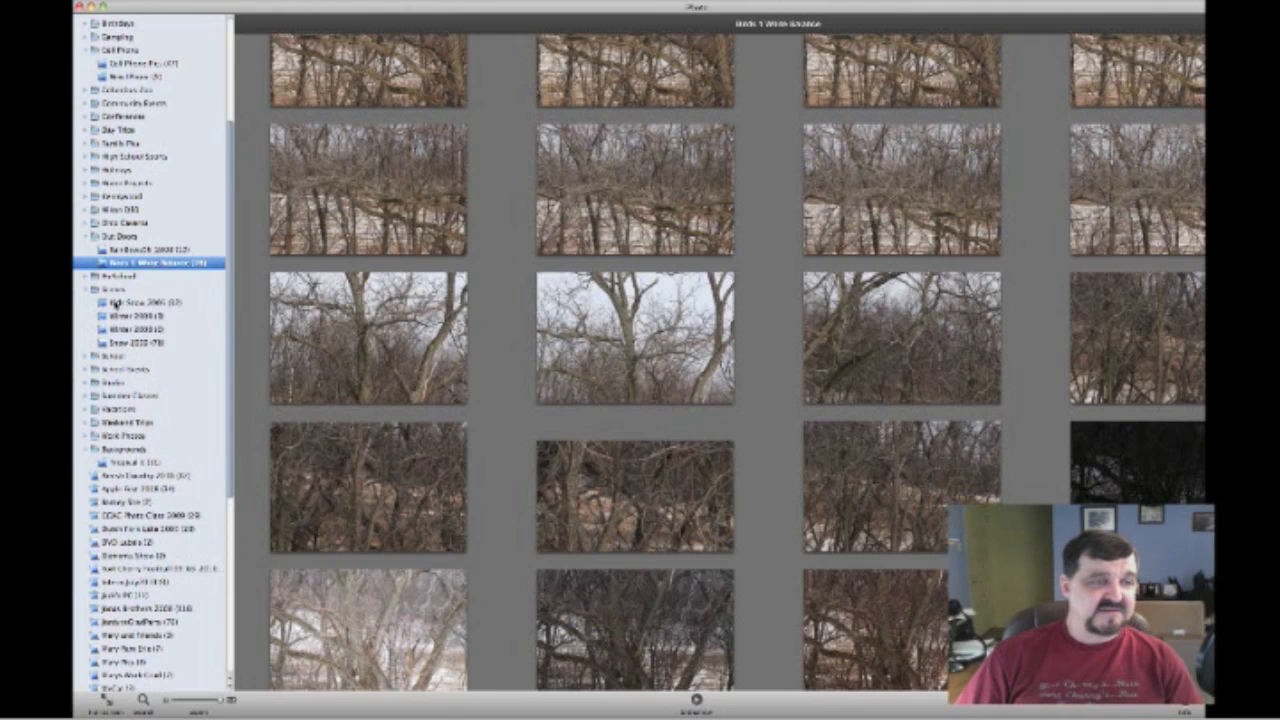
pyautogui.click(118, 316)
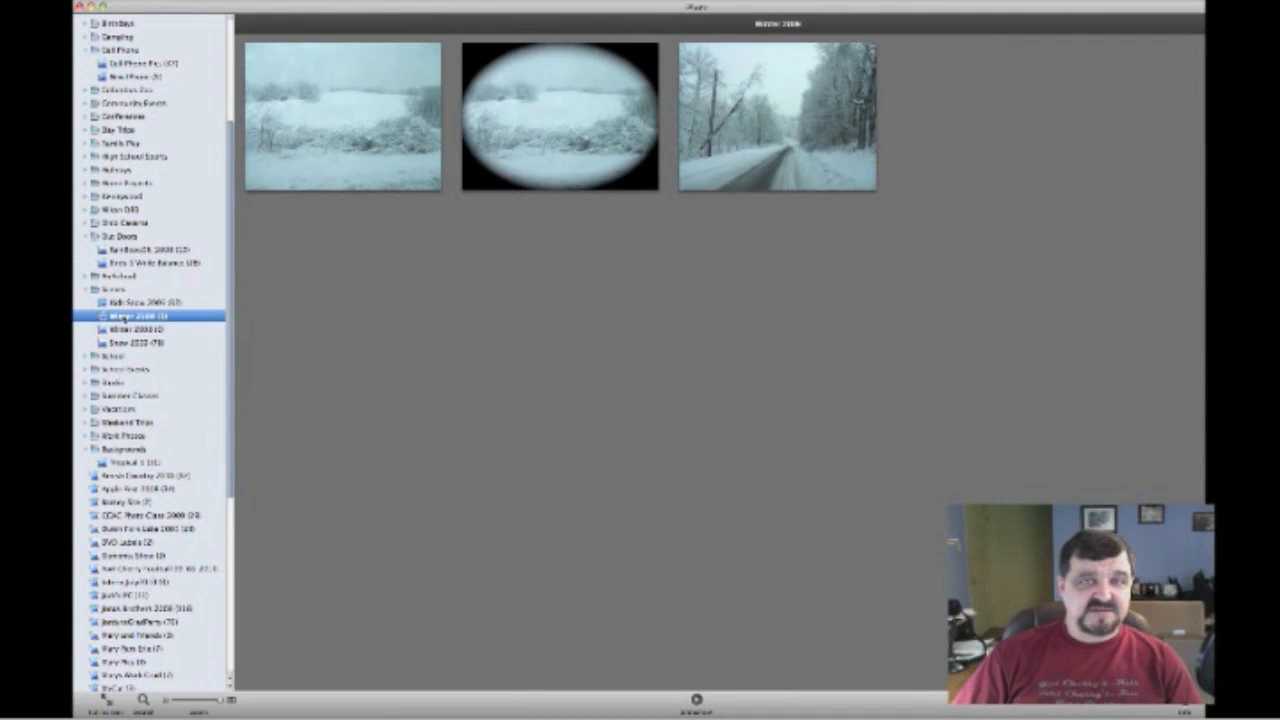
pyautogui.click(114, 329)
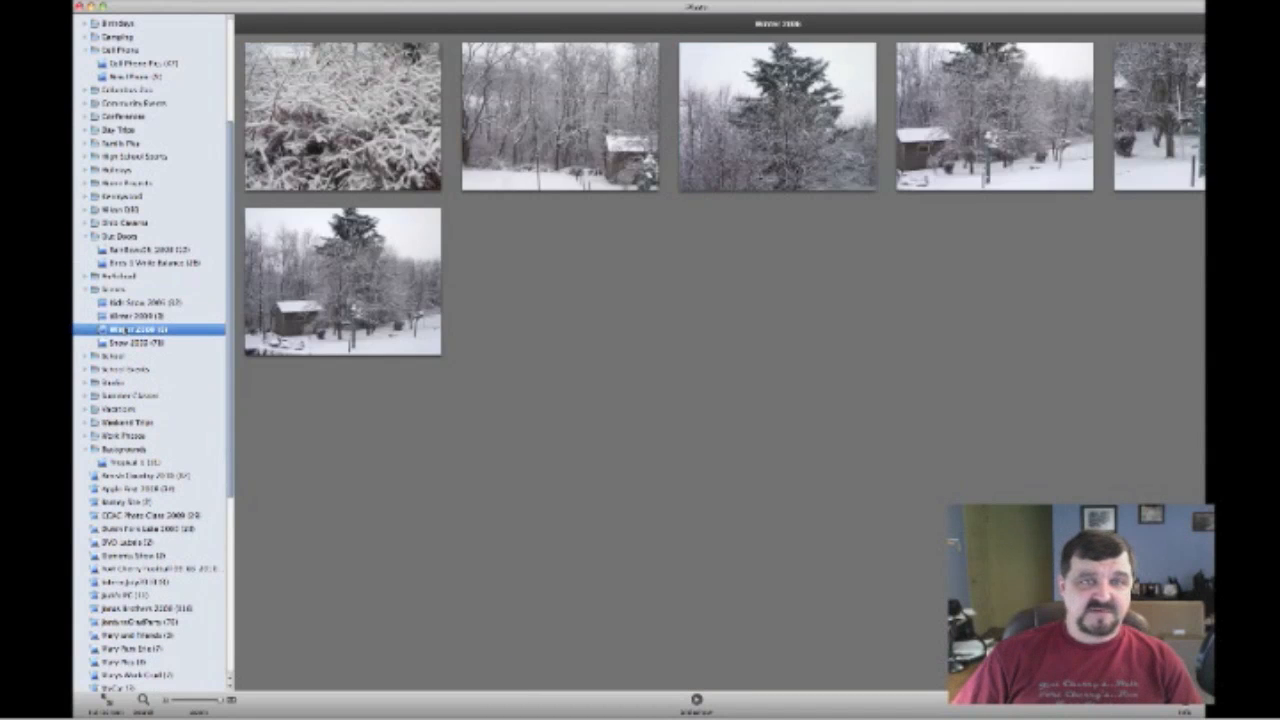
pyautogui.click(127, 343)
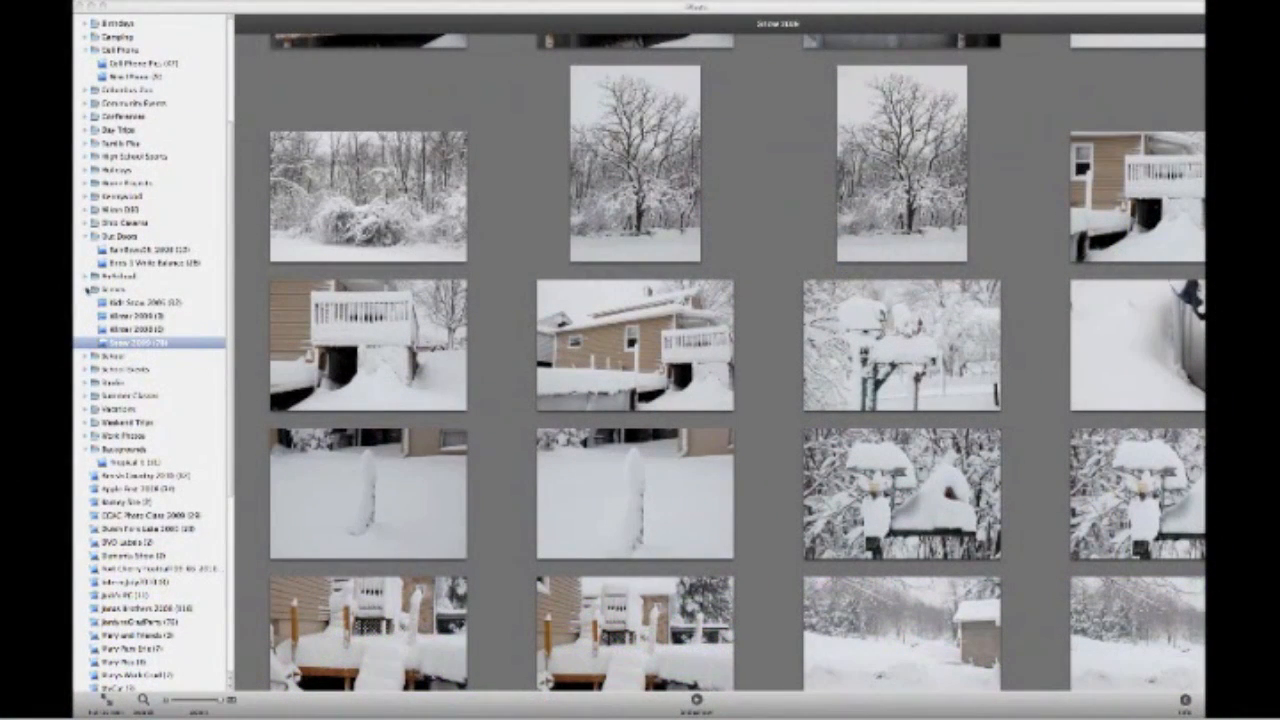
pyautogui.click(87, 289)
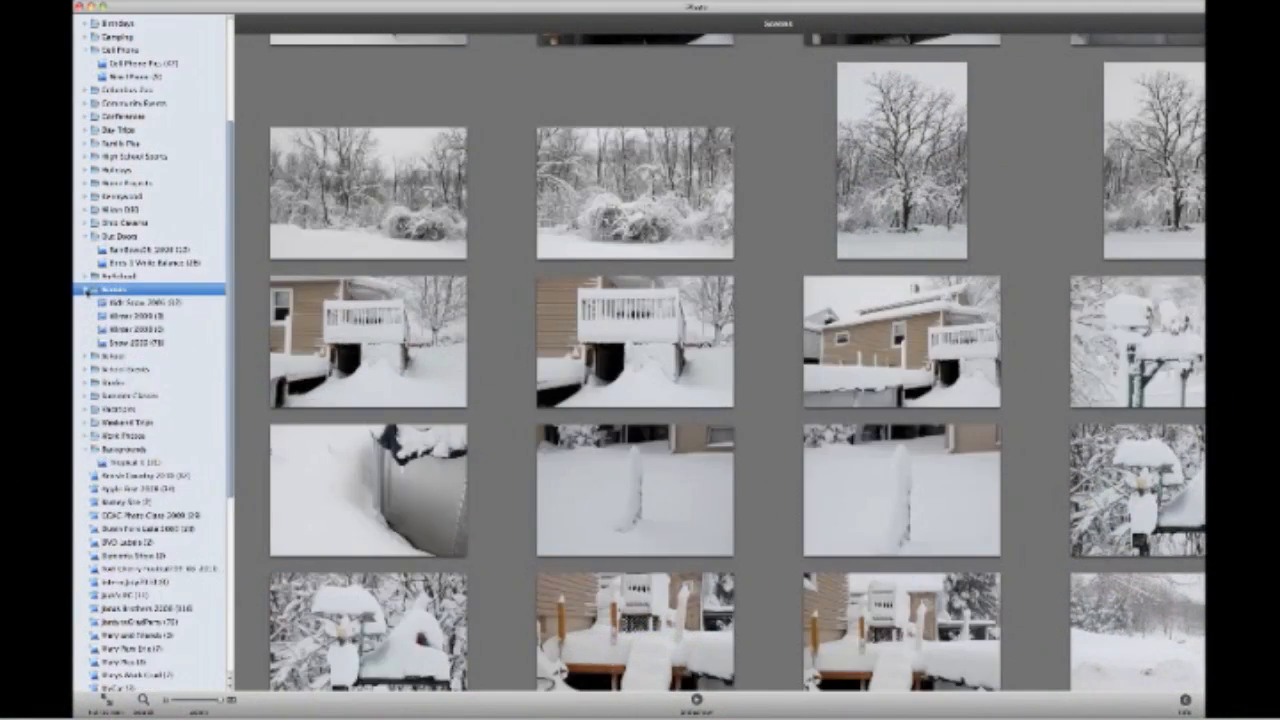
pyautogui.click(87, 289)
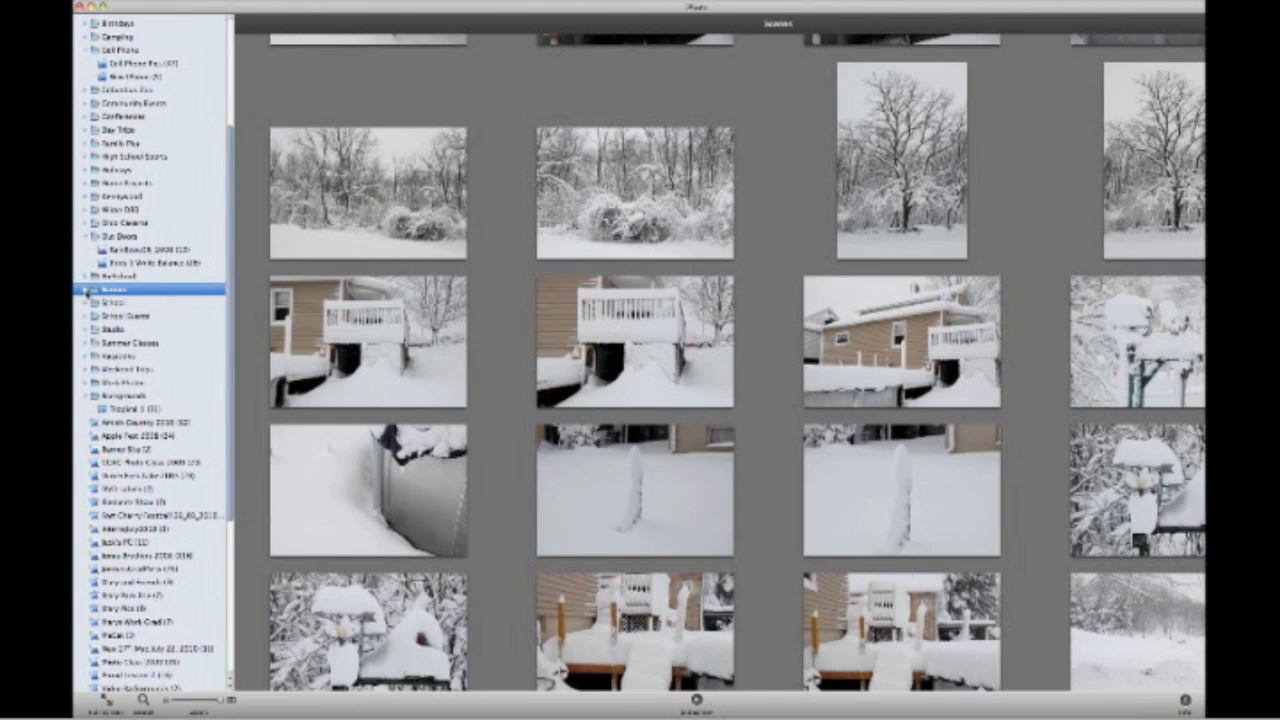
# Step: Open the landscape-format ocean sunset photo from the Tropical 1 album in Photoshop Elements
pyautogui.click(121, 410)
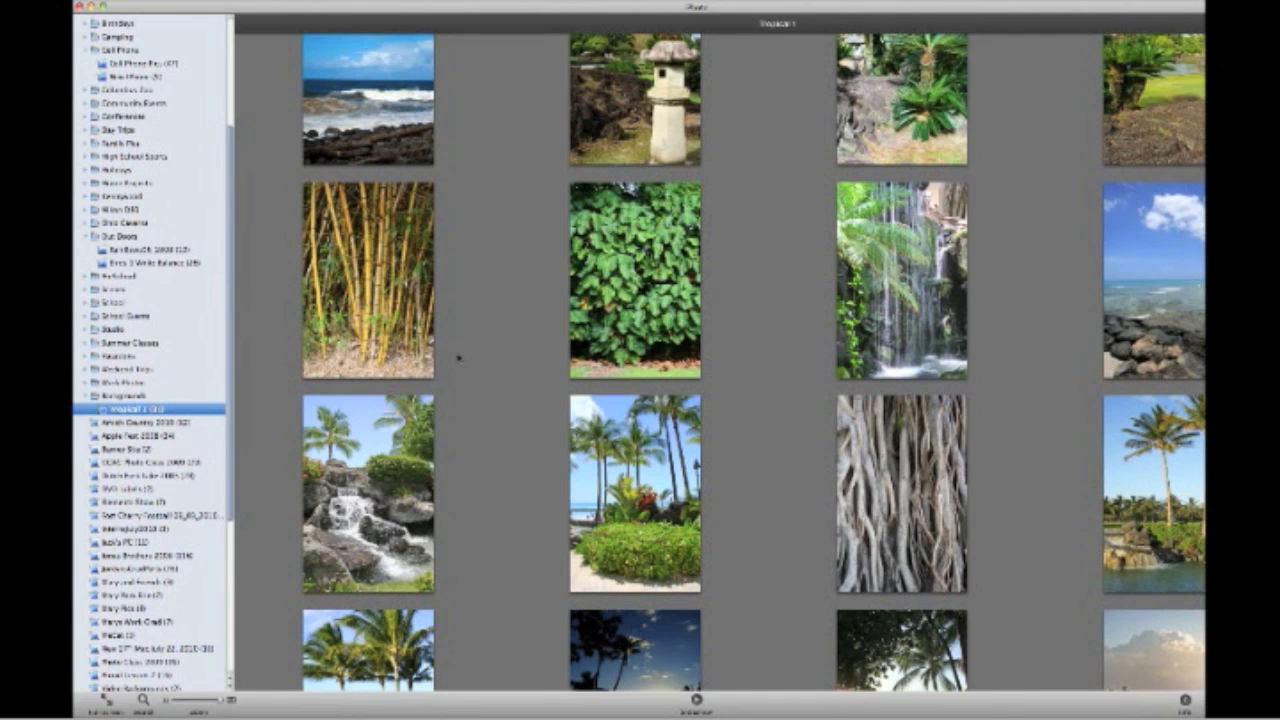
pyautogui.scroll(-3, 458, 357)
pyautogui.scroll(-5, 458, 357)
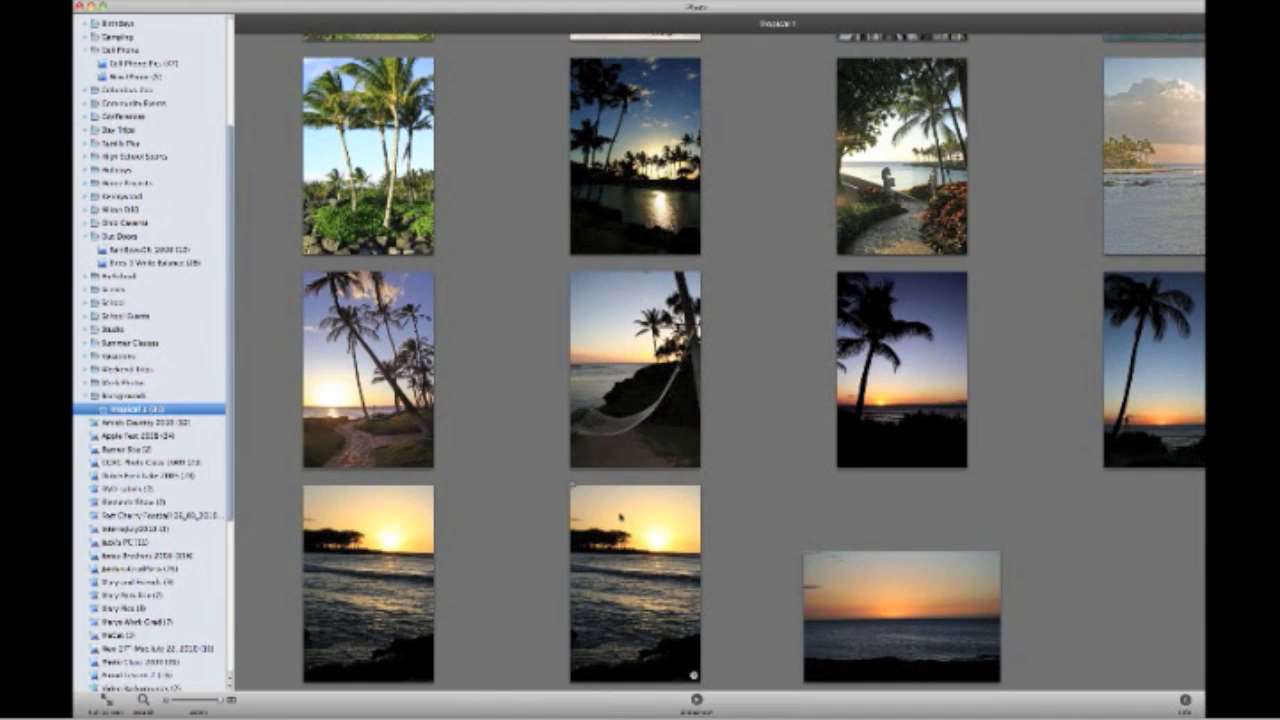
pyautogui.click(847, 572)
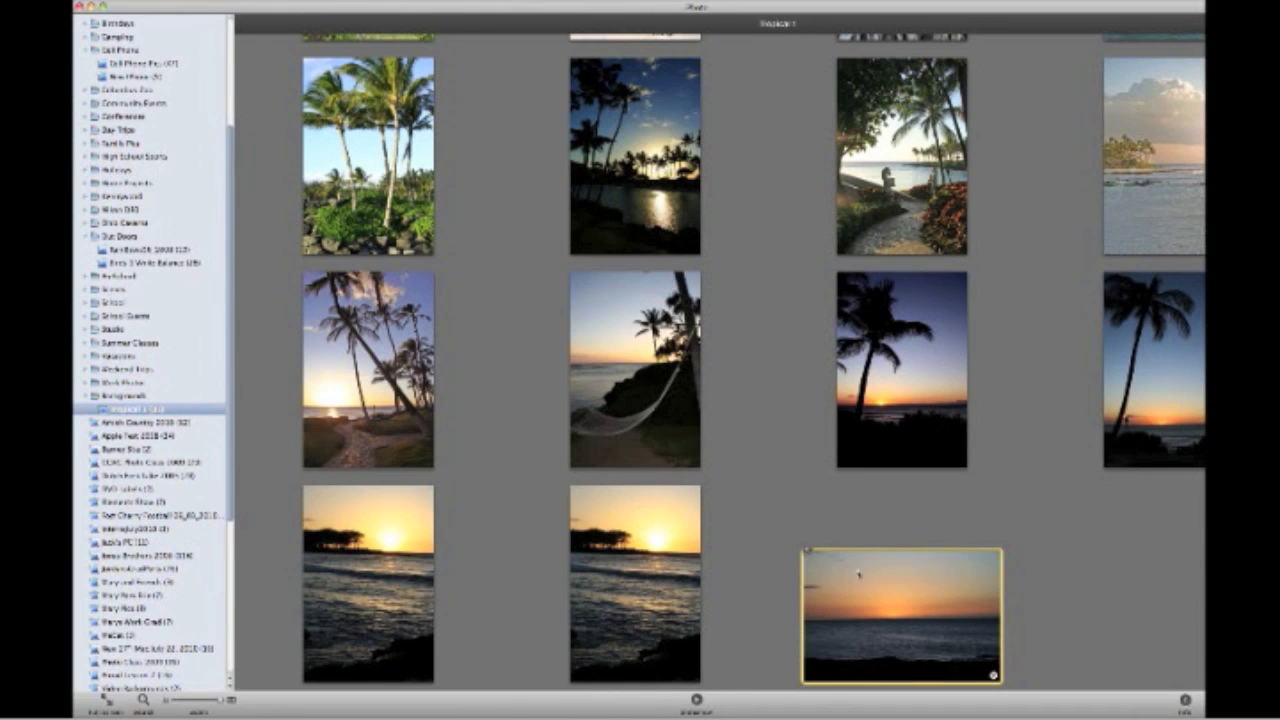
pyautogui.rightClick(857, 574)
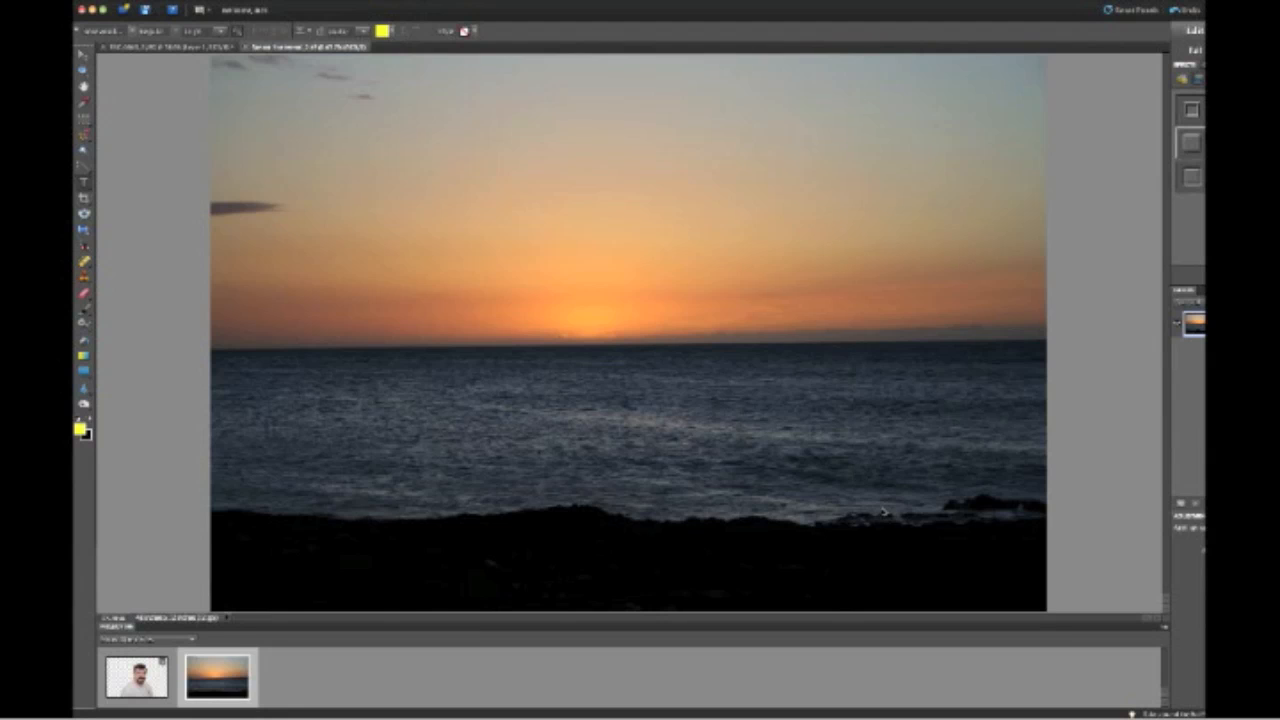
# Step: Return to the cut-out portrait document and select its entire canvas on the top layer
pyautogui.click(164, 47)
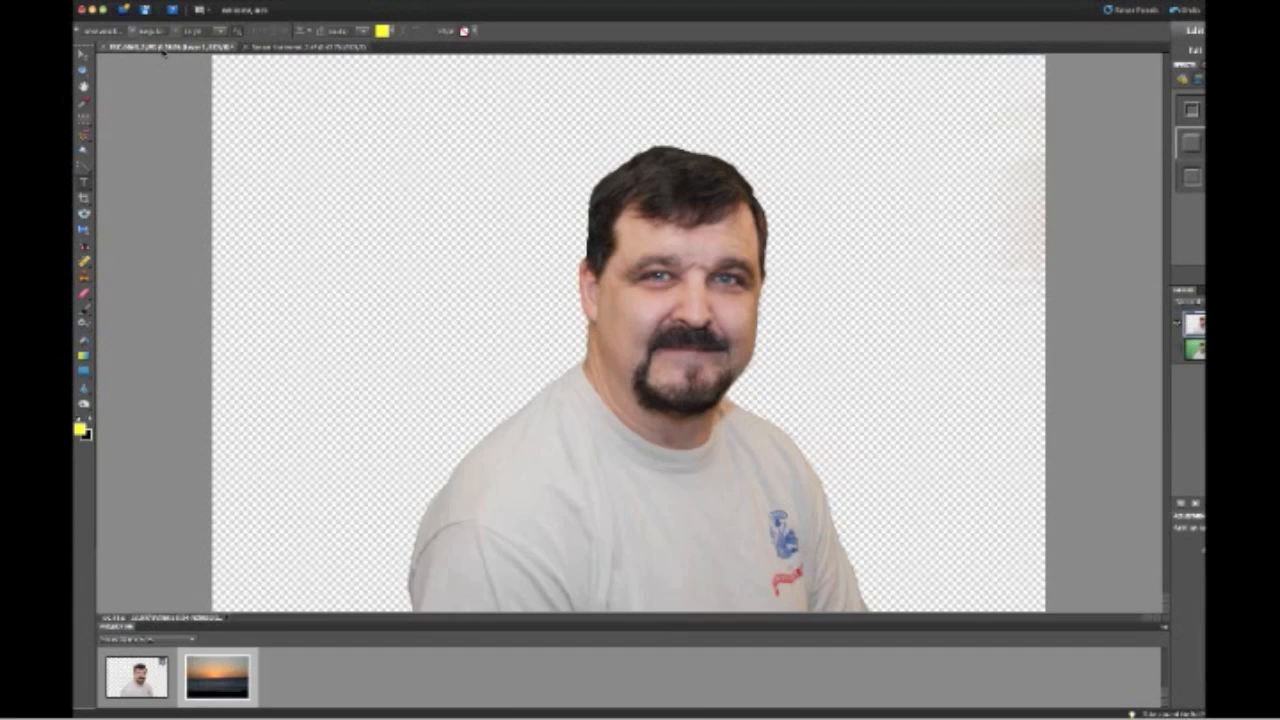
pyautogui.click(278, 47)
pyautogui.click(158, 47)
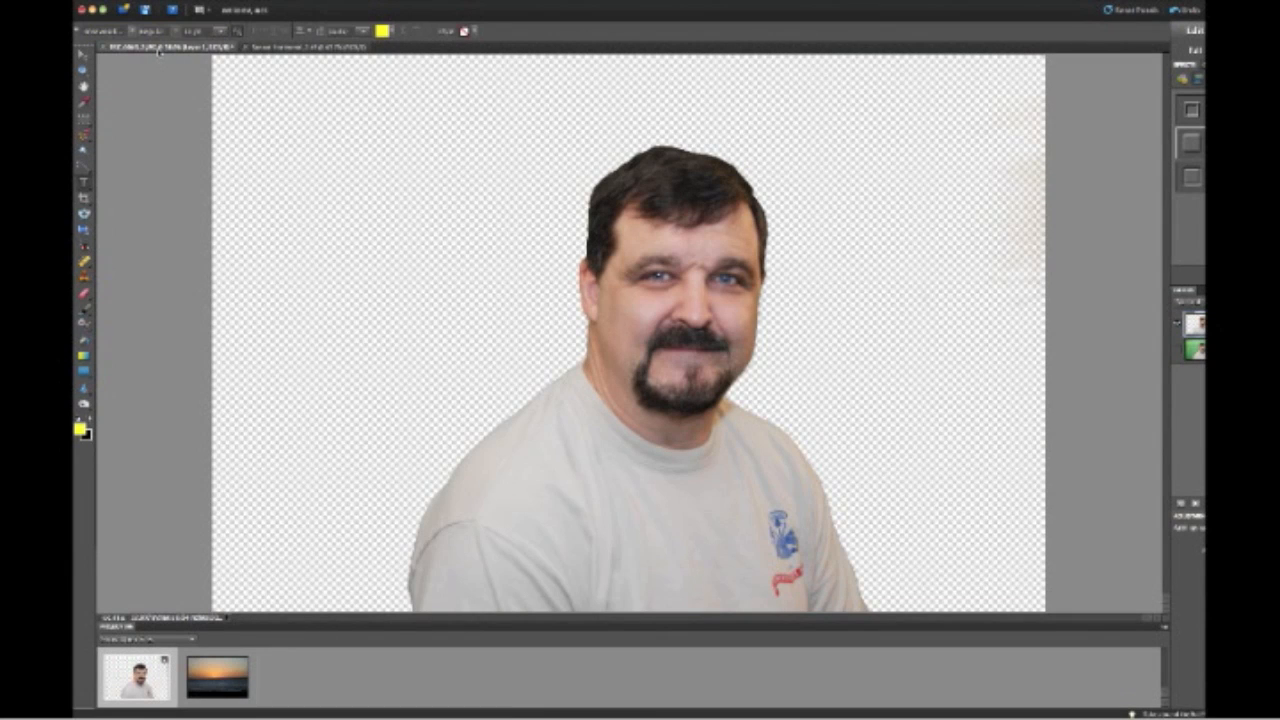
pyautogui.click(300, 8)
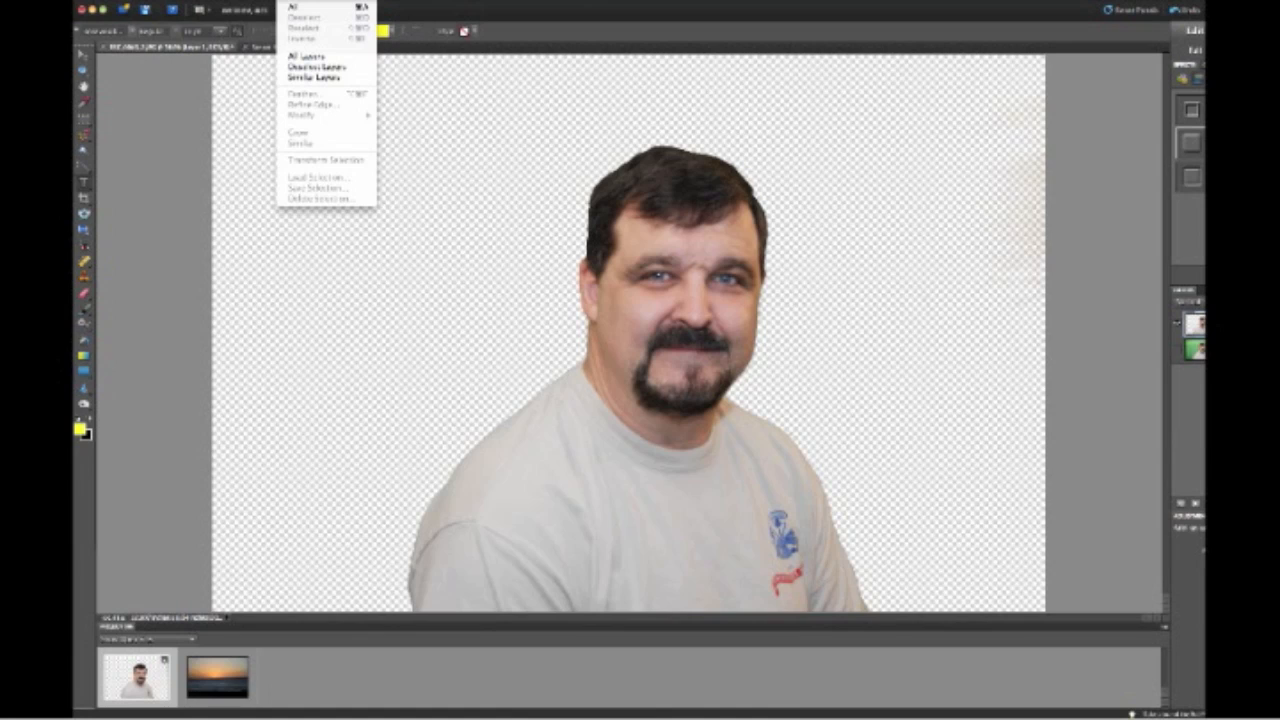
pyautogui.click(292, 8)
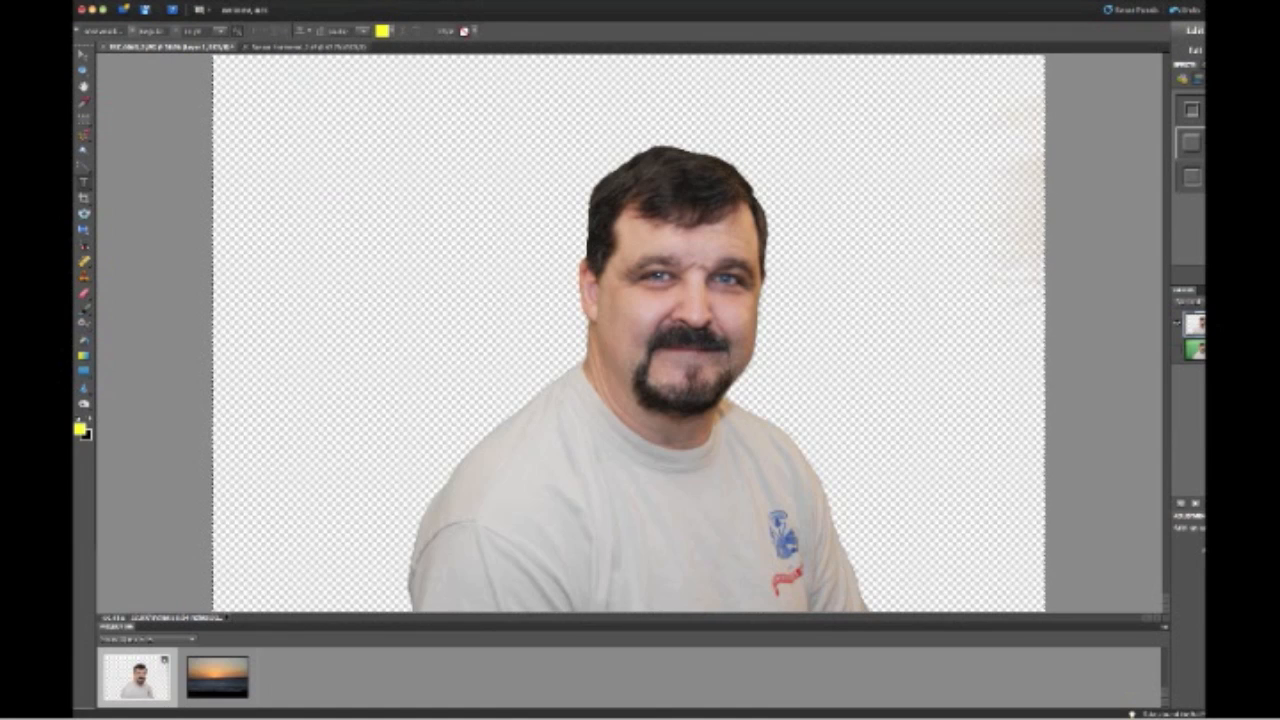
pyautogui.click(323, 48)
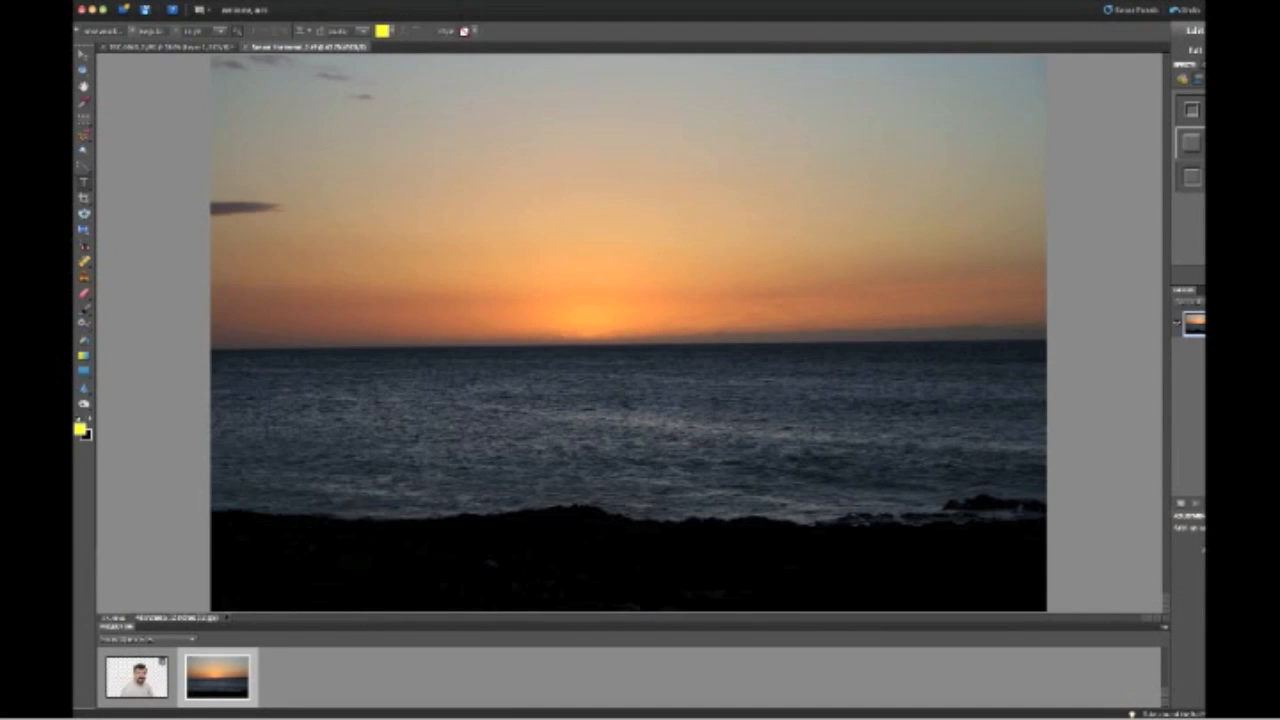
pyautogui.click(160, 1)
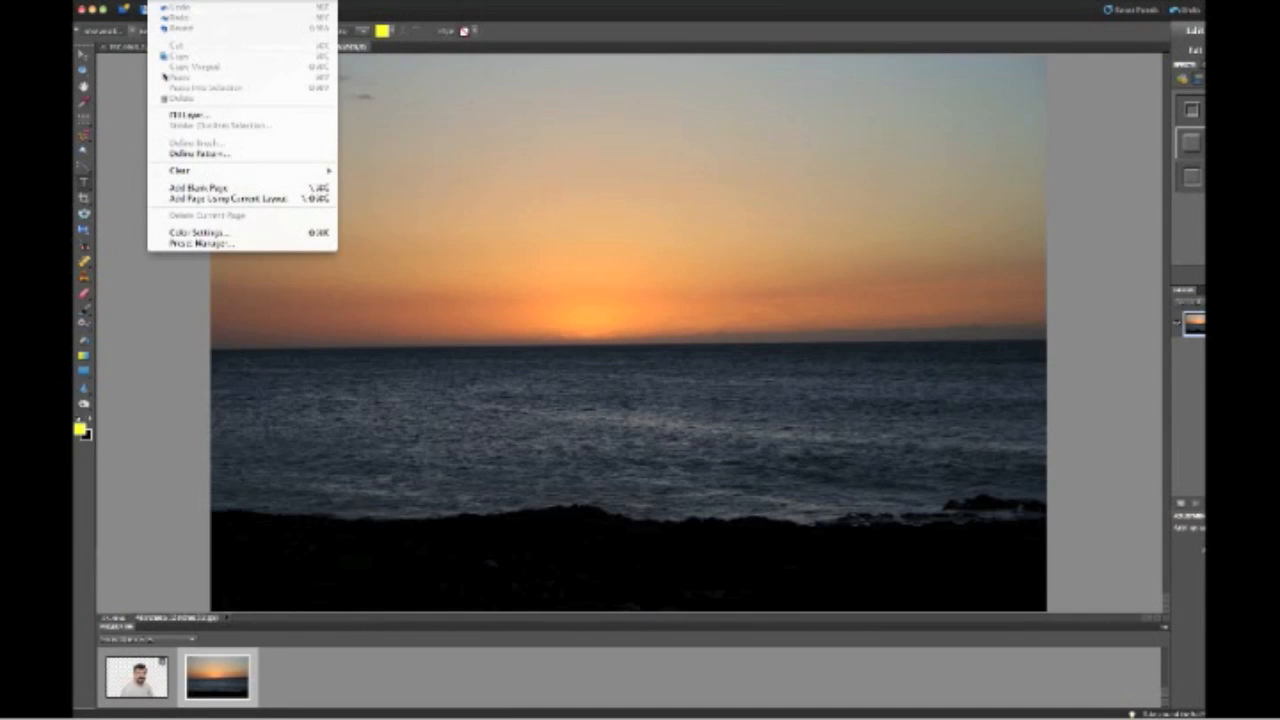
pyautogui.click(143, 56)
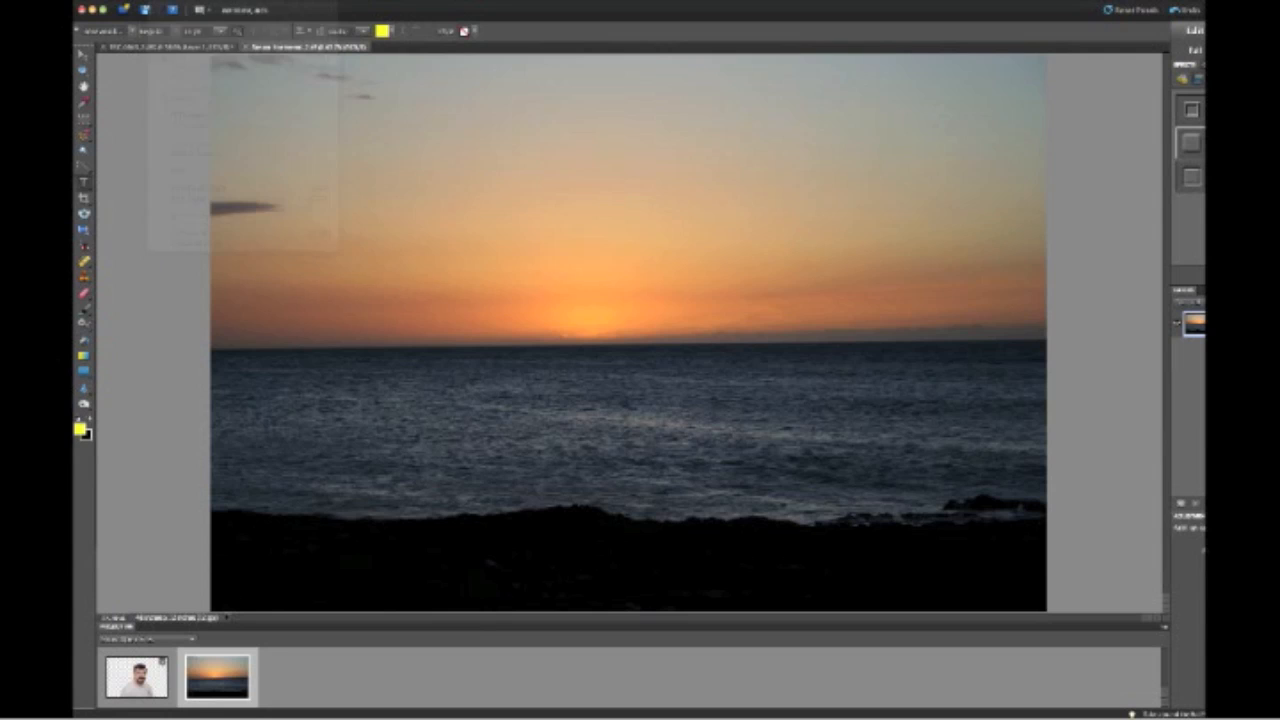
# Step: Copy the selected portrait cut-out and paste it as a new layer into the ocean sunset photo
pyautogui.click(148, 48)
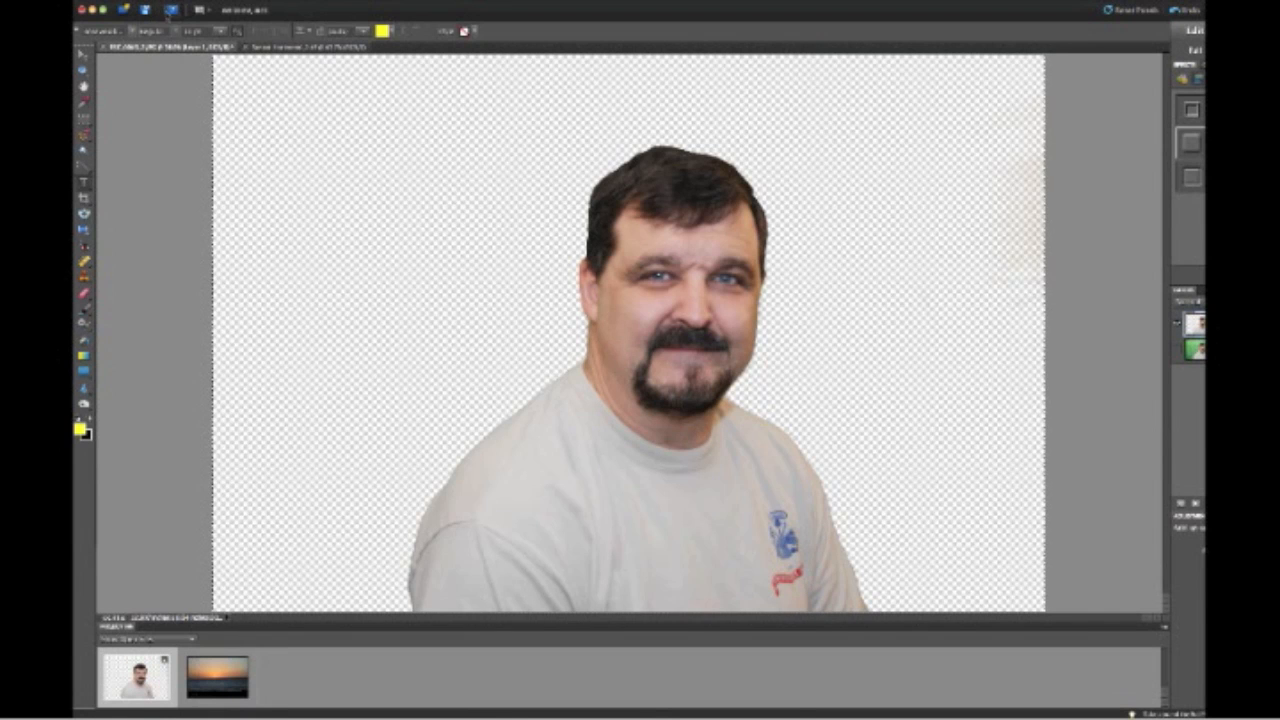
pyautogui.click(172, 12)
pyautogui.click(175, 57)
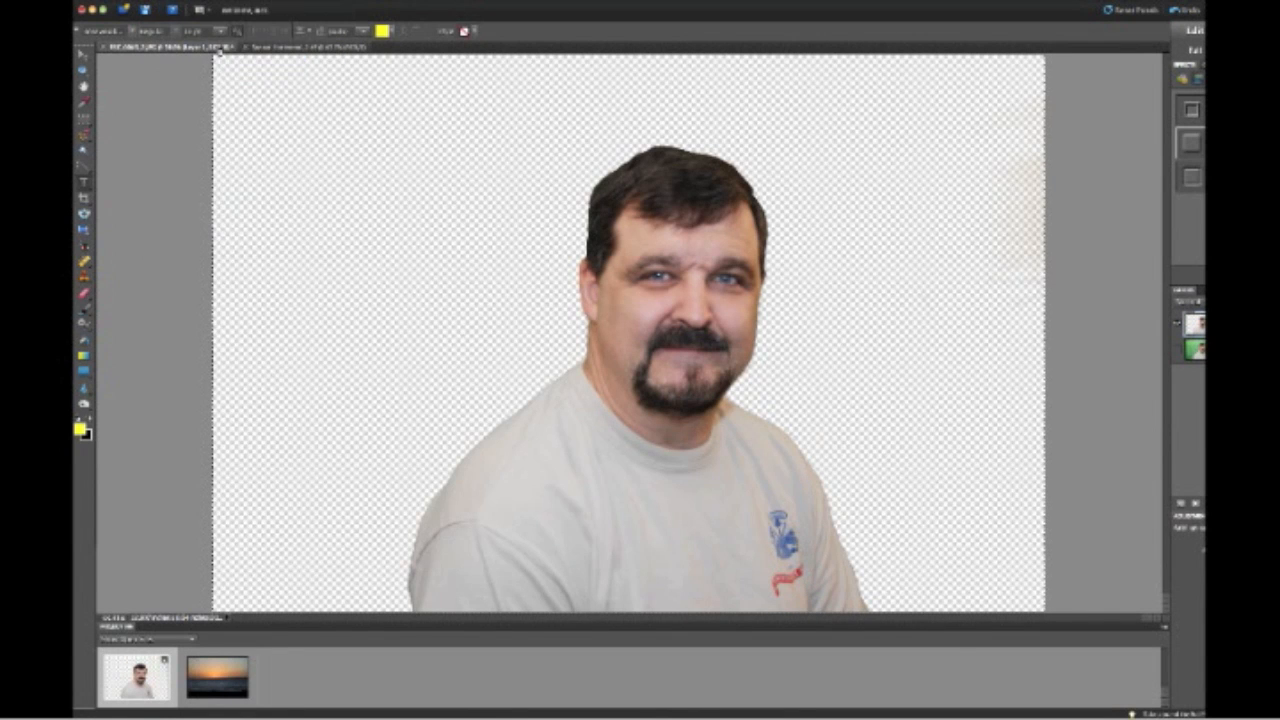
pyautogui.click(272, 50)
pyautogui.click(172, 12)
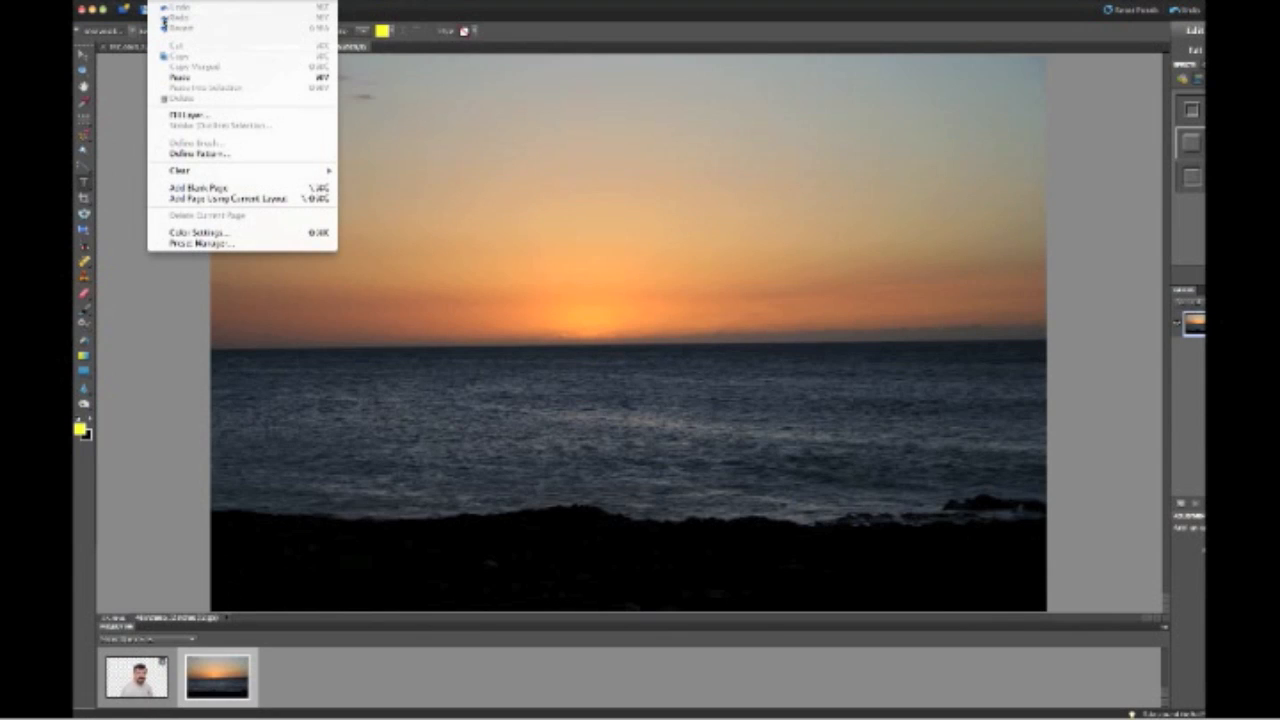
pyautogui.click(172, 78)
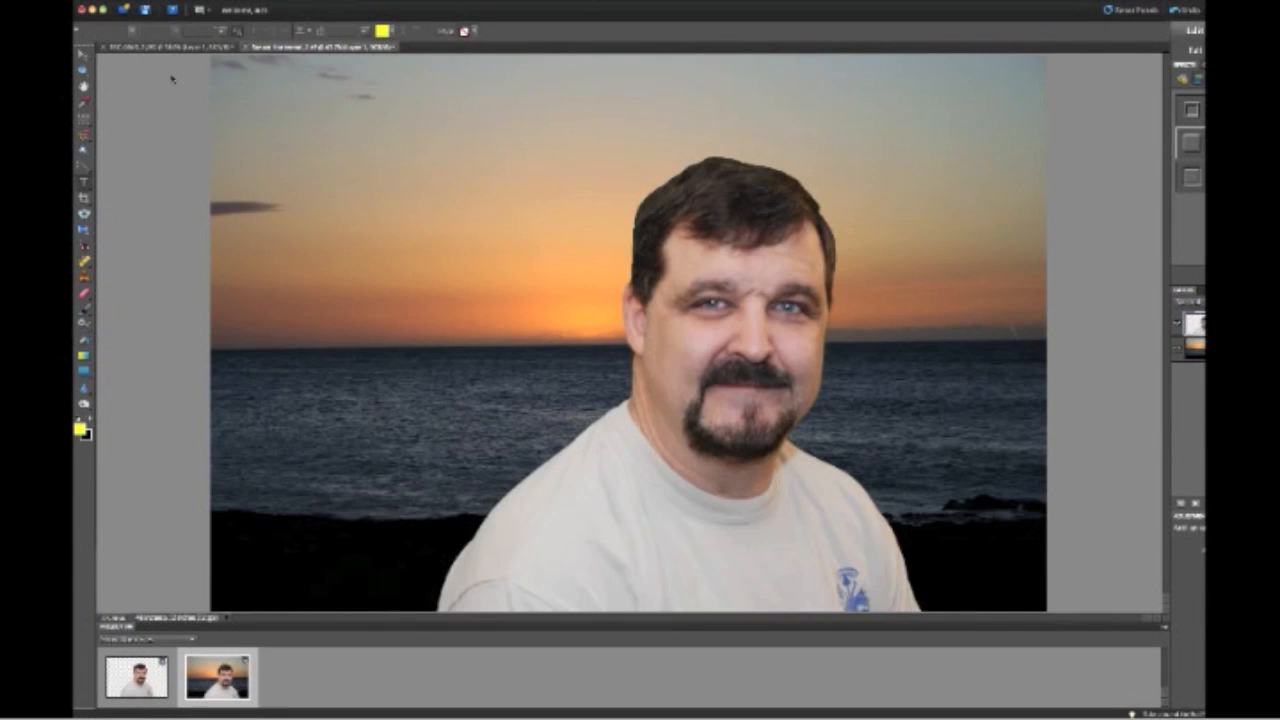
# Step: Scale the pasted portrait down proportionally, move it to the left half of the sunset photo and apply the transformation
pyautogui.click(85, 55)
pyautogui.moveTo(211, 56); pyautogui.dragTo(314, 128)
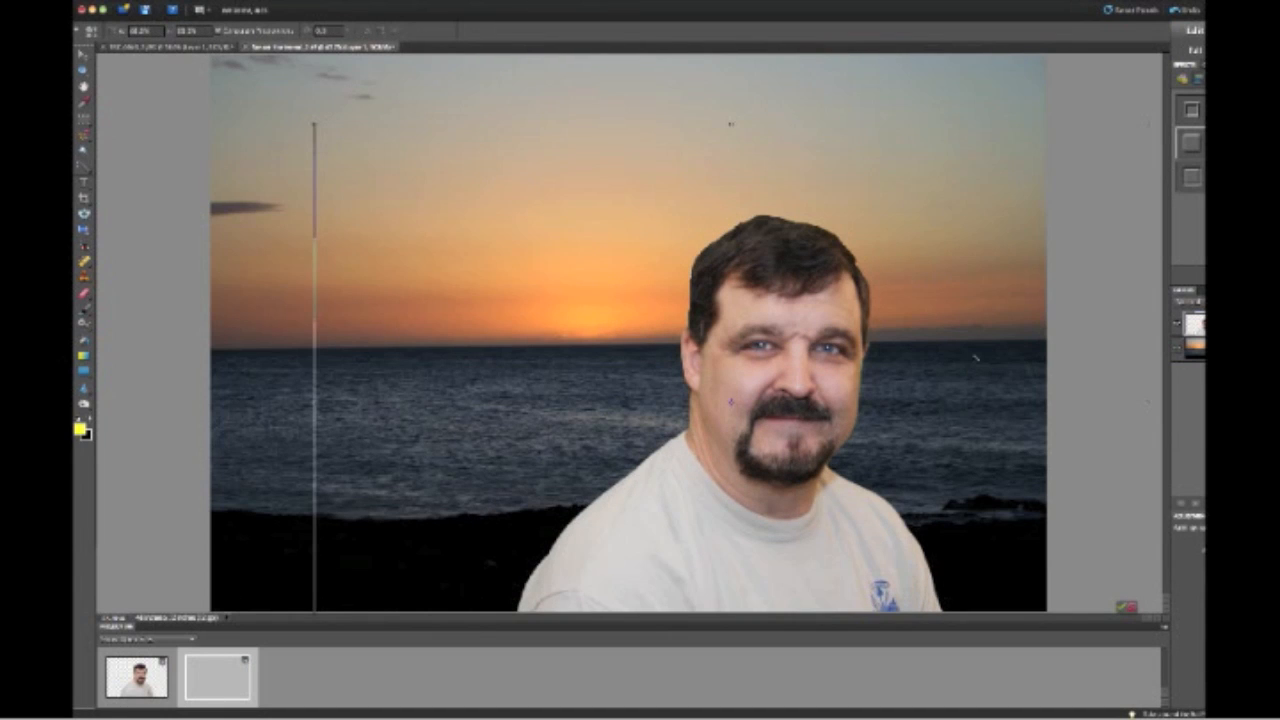
pyautogui.moveTo(798, 334); pyautogui.dragTo(758, 286)
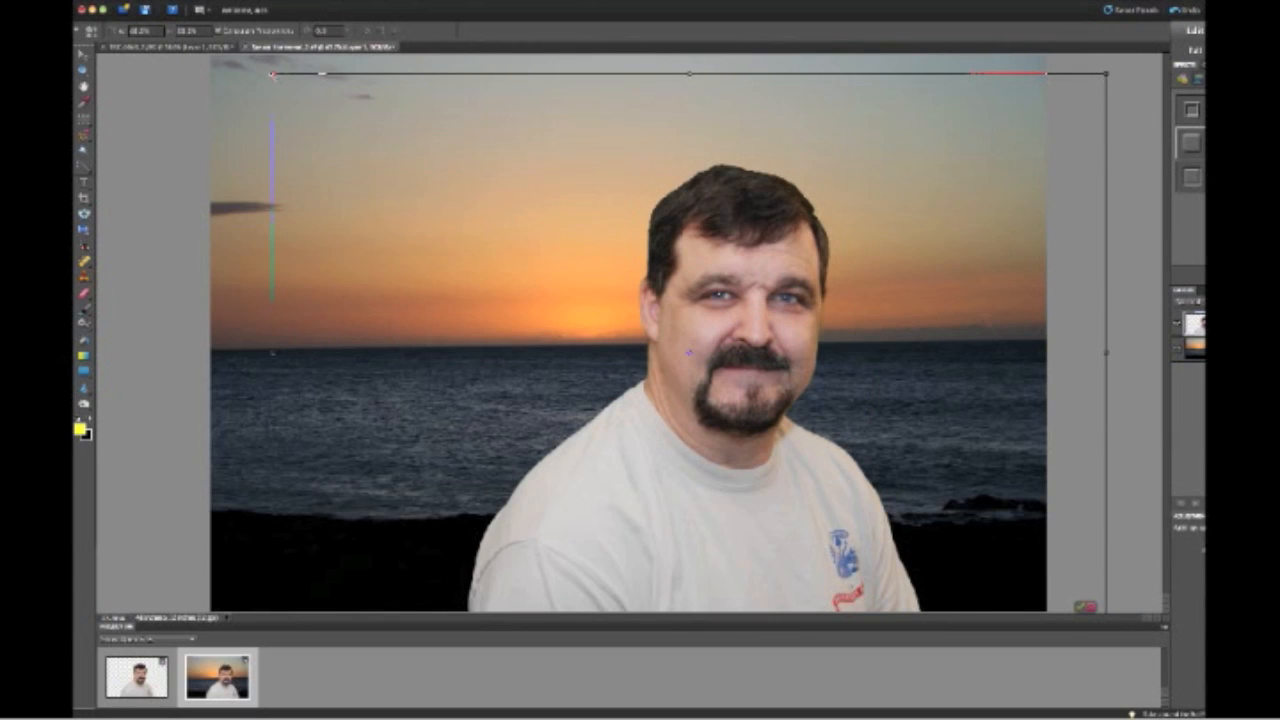
pyautogui.moveTo(272, 74); pyautogui.dragTo(333, 127)
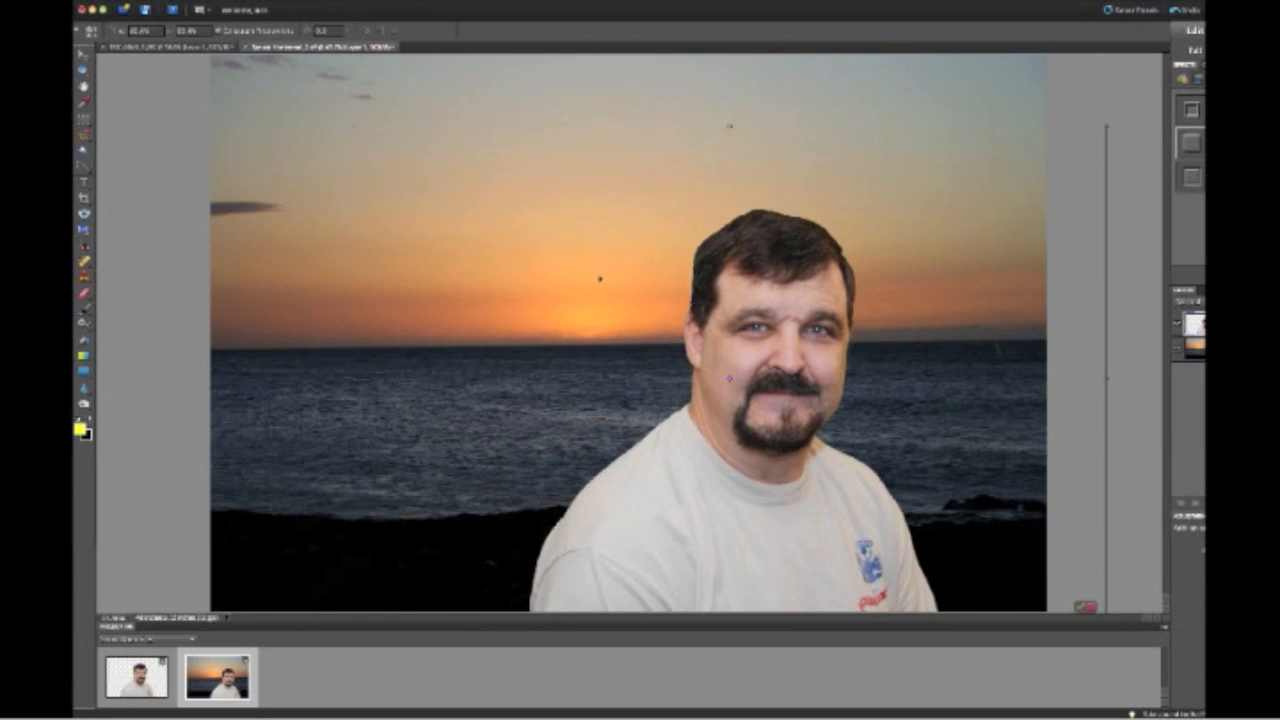
pyautogui.moveTo(757, 340); pyautogui.dragTo(487, 325)
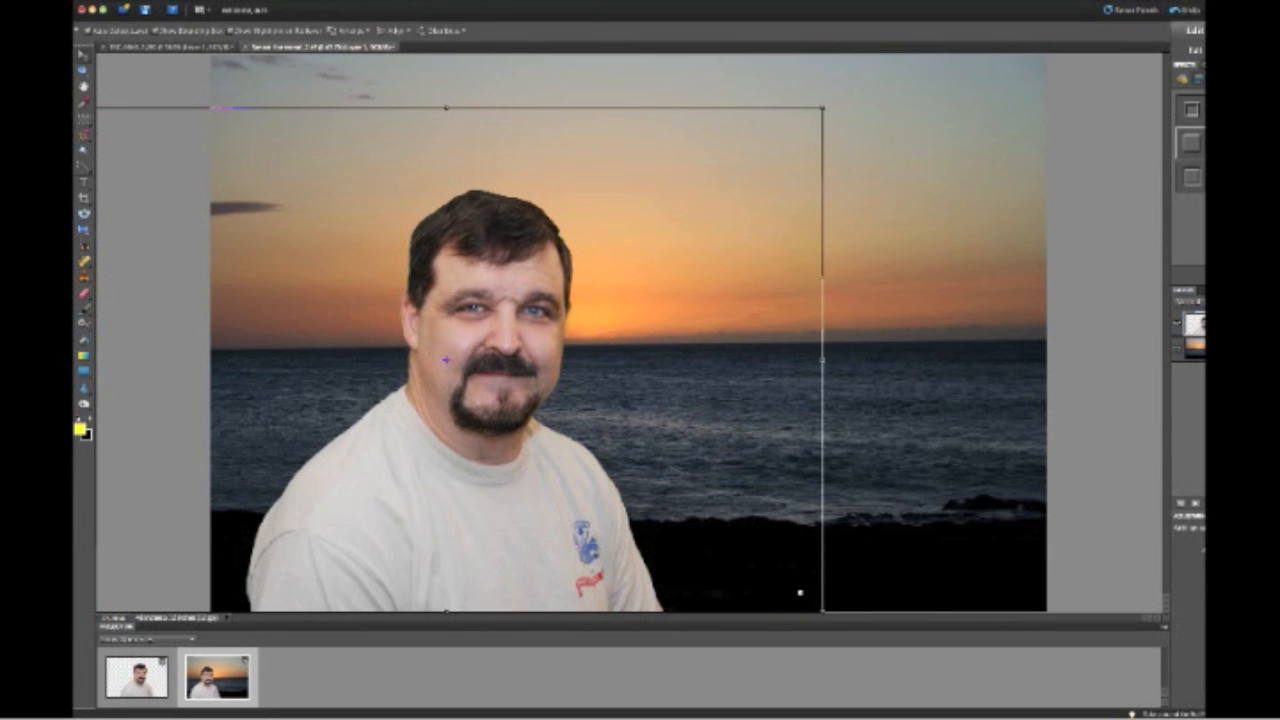
pyautogui.press('Return')
# Step: Make the portrait layer active and set up the Eraser with a larger brush size
pyautogui.click(1197, 348)
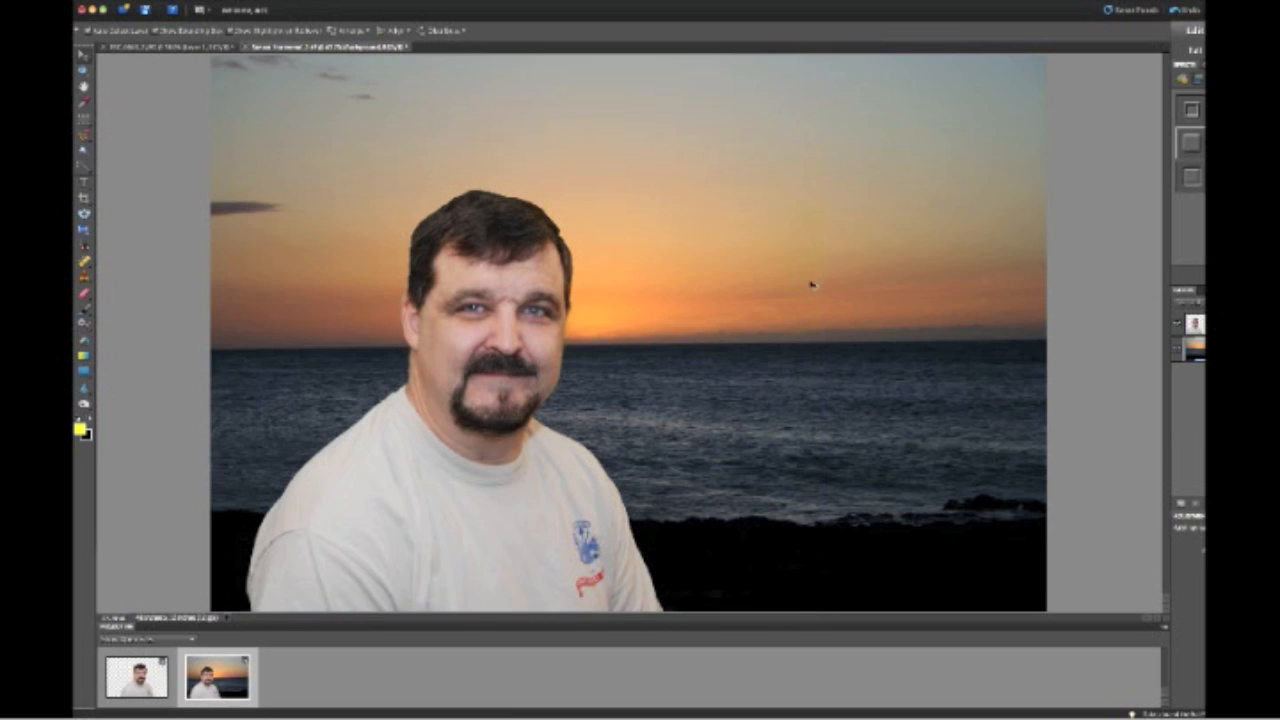
pyautogui.click(1197, 324)
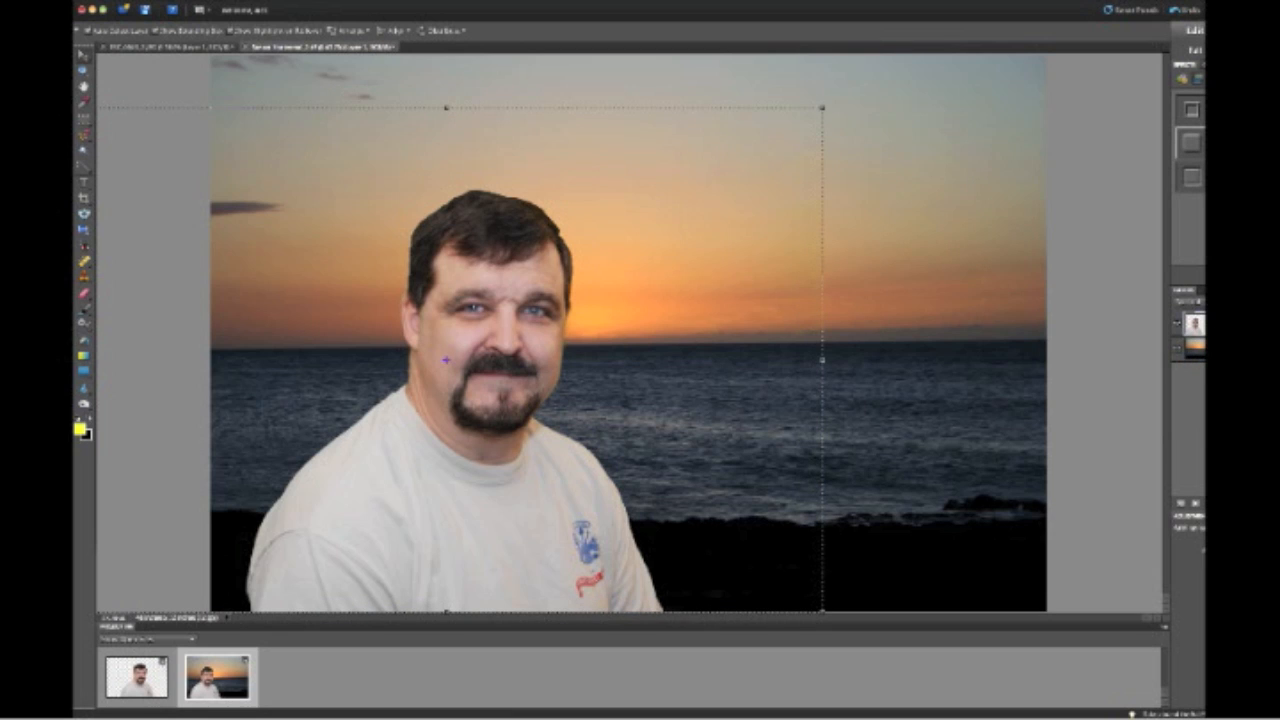
pyautogui.press('e')
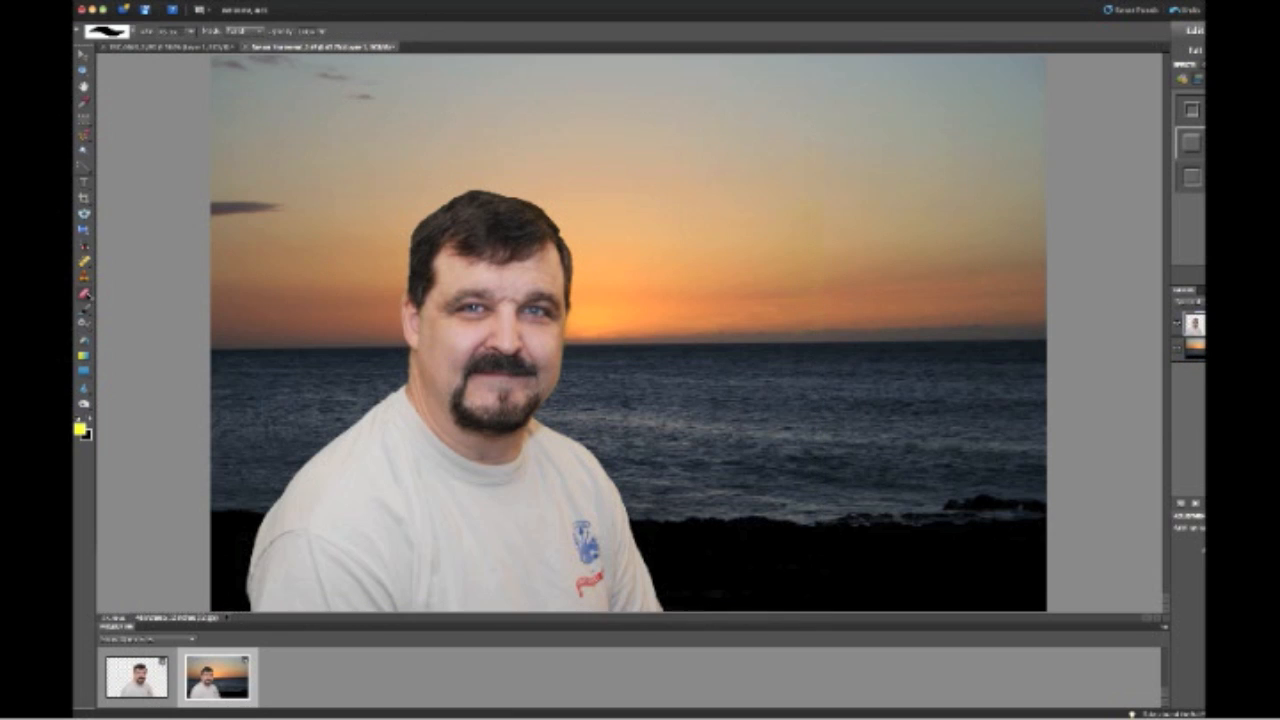
pyautogui.press(']')
pyautogui.press(']')
pyautogui.press(']')
pyautogui.press(']')
pyautogui.press(']')
pyautogui.press(']')
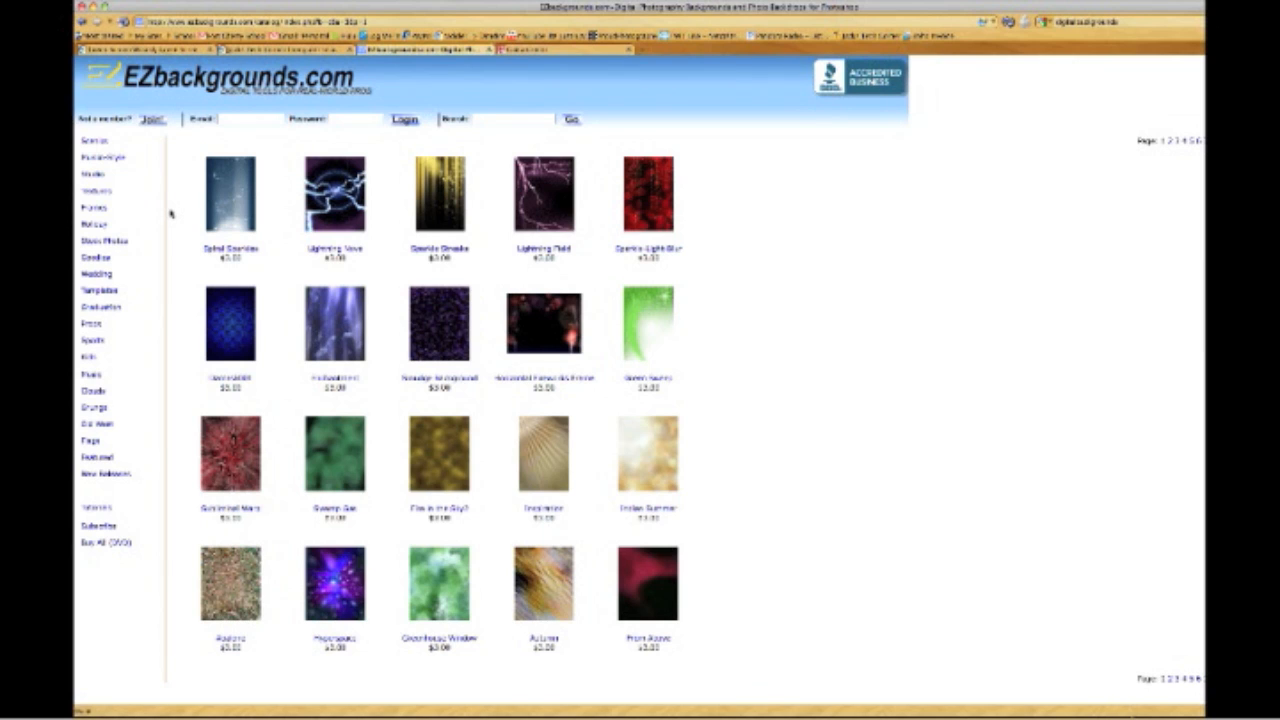
# Step: On the EZbackgrounds.com site in the browser, review the Buy All (DVD) package page and return to the catalog
pyautogui.click(104, 543)
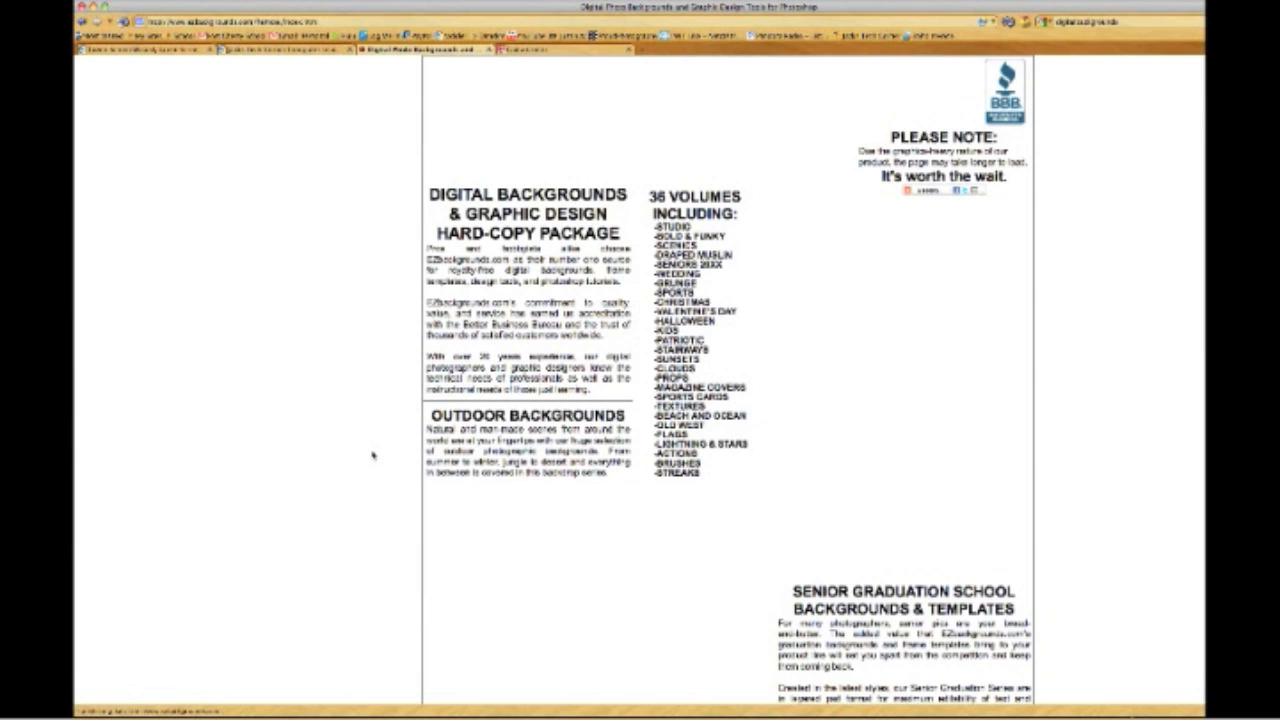
pyautogui.scroll(-5, 372, 456)
pyautogui.scroll(5, 372, 456)
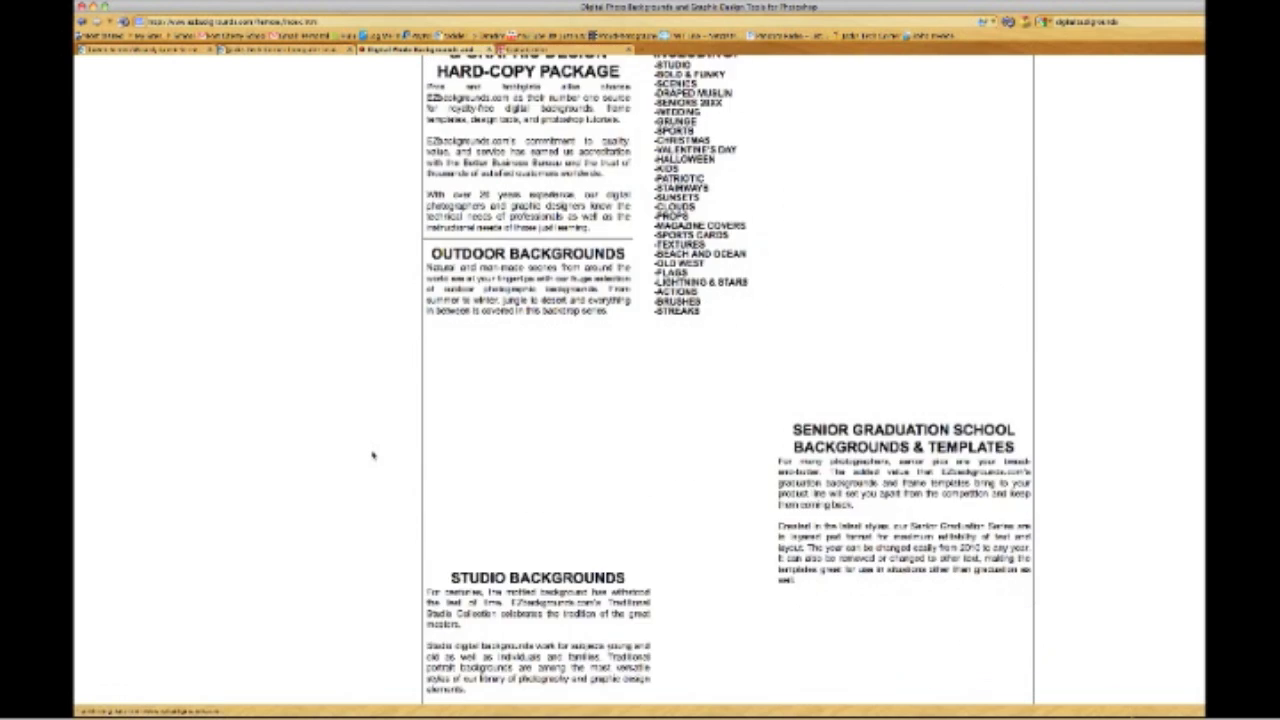
pyautogui.click(82, 21)
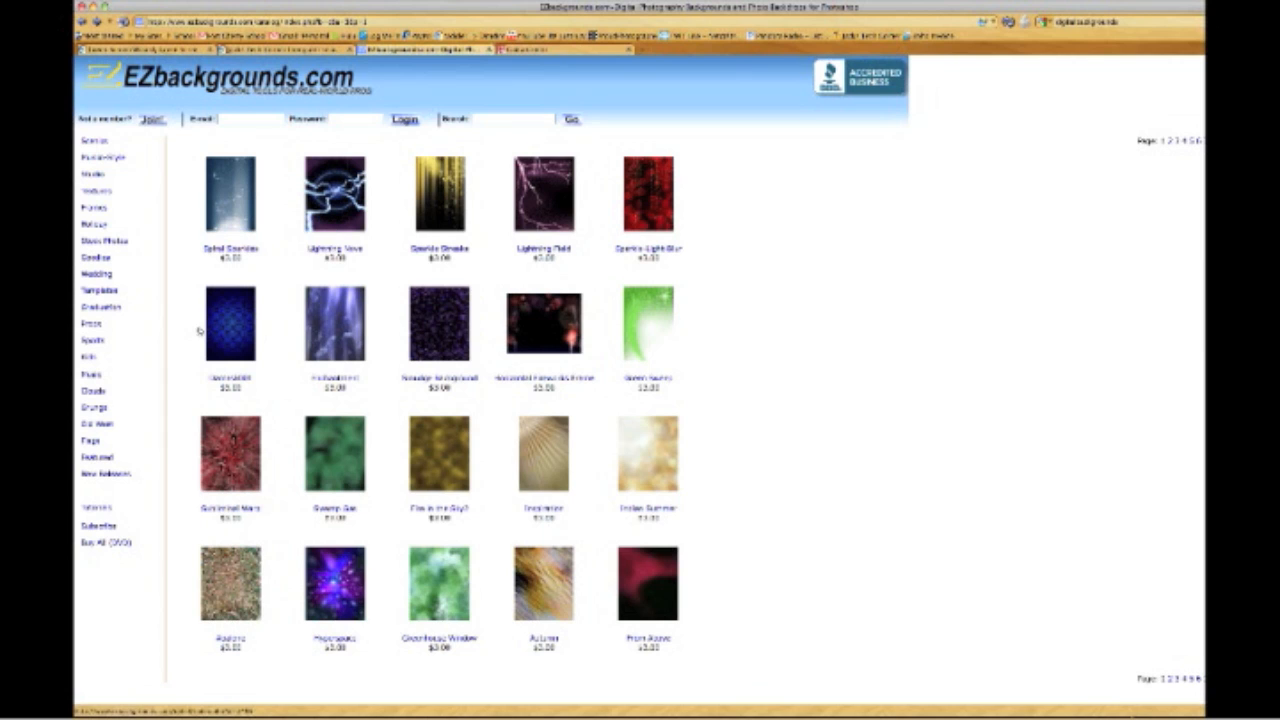
# Step: Browse the Graduation, Templates and New Releases categories on EZbackgrounds.com for example backgrounds
pyautogui.click(109, 308)
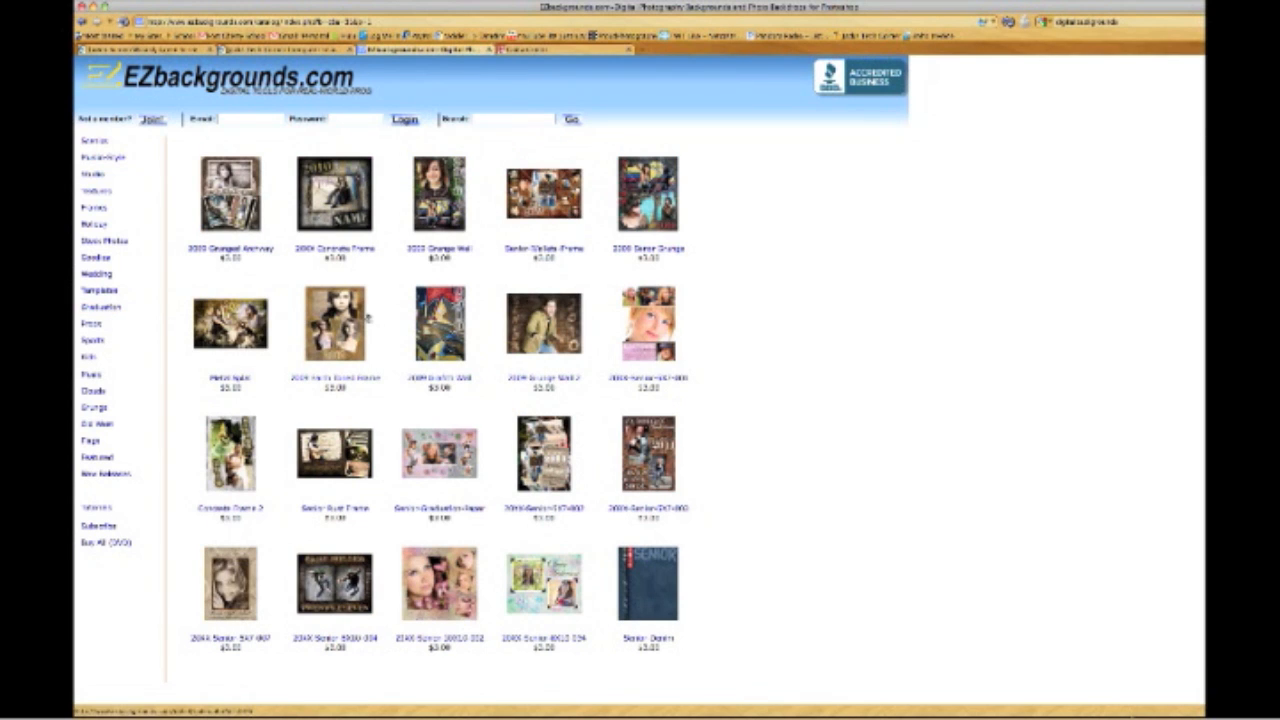
pyautogui.moveTo(437, 218)
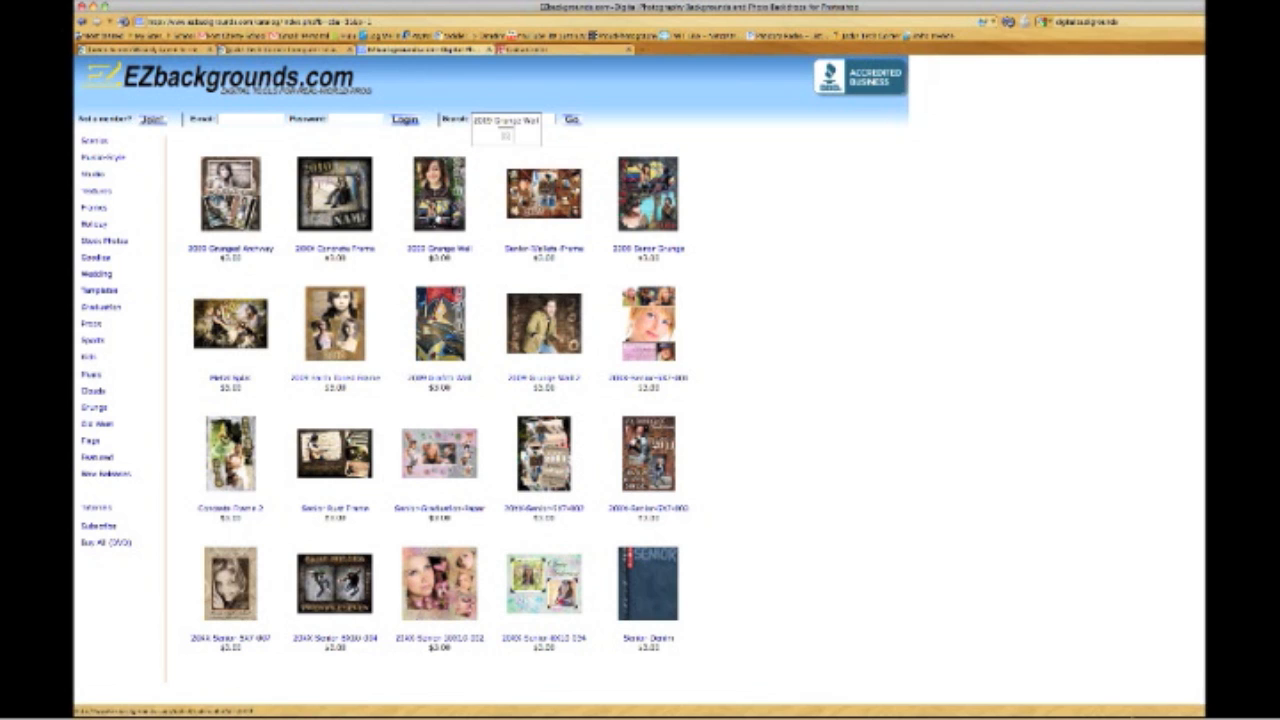
pyautogui.moveTo(539, 215)
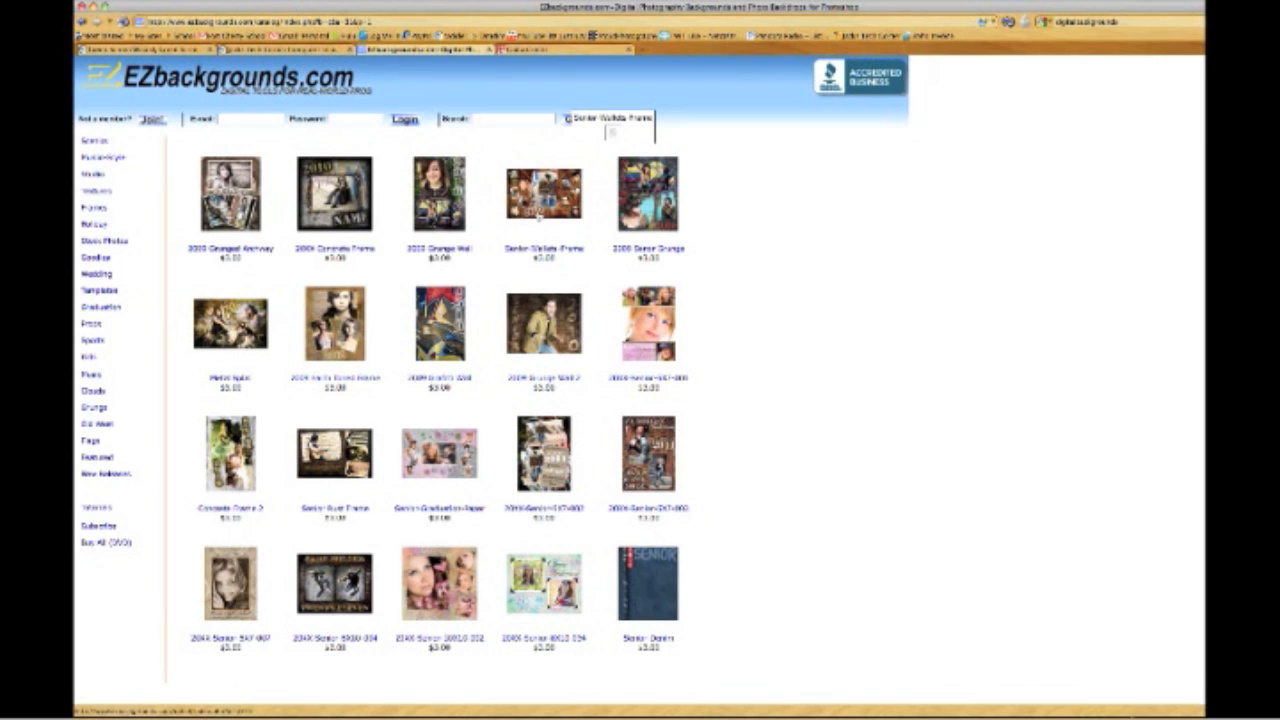
pyautogui.moveTo(656, 210)
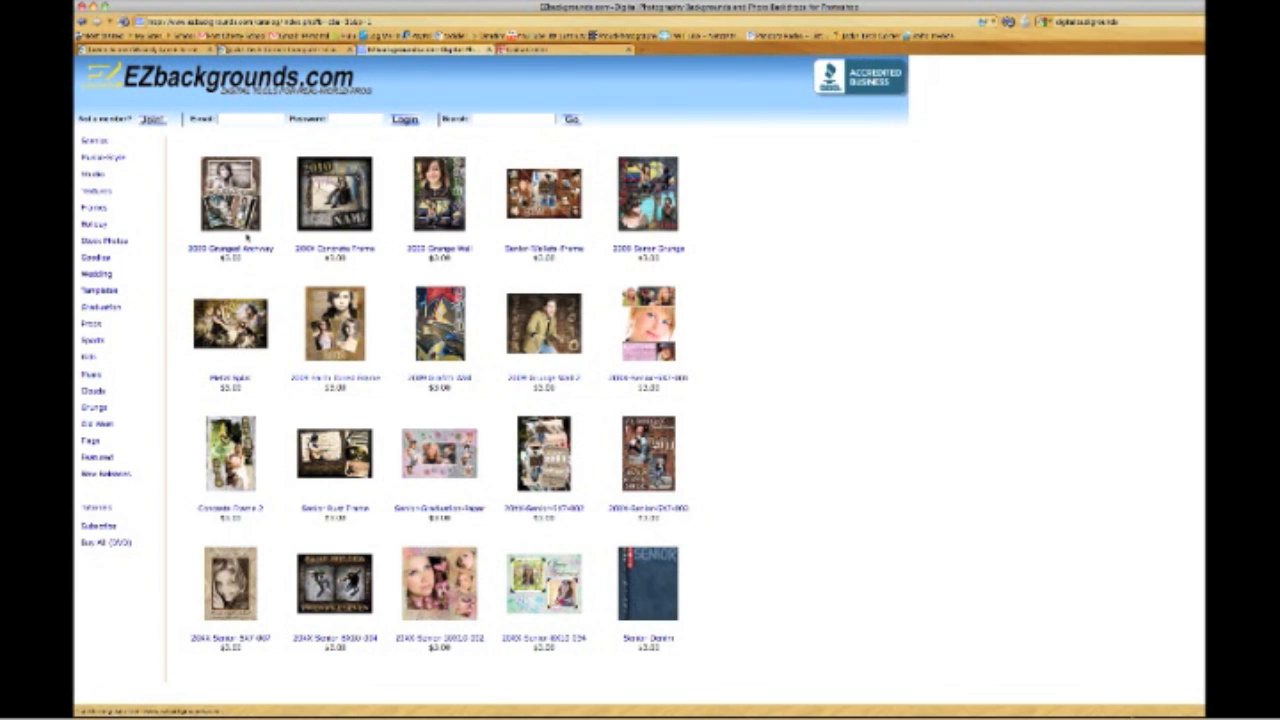
pyautogui.click(96, 291)
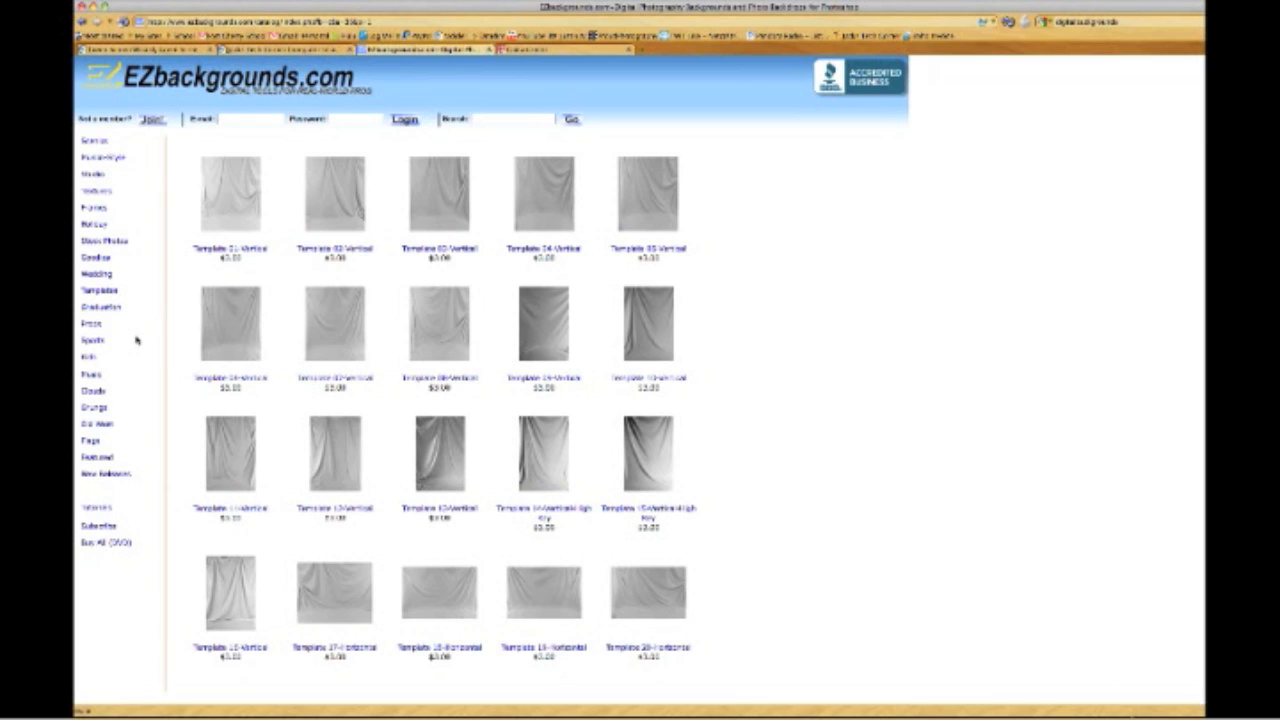
pyautogui.click(104, 475)
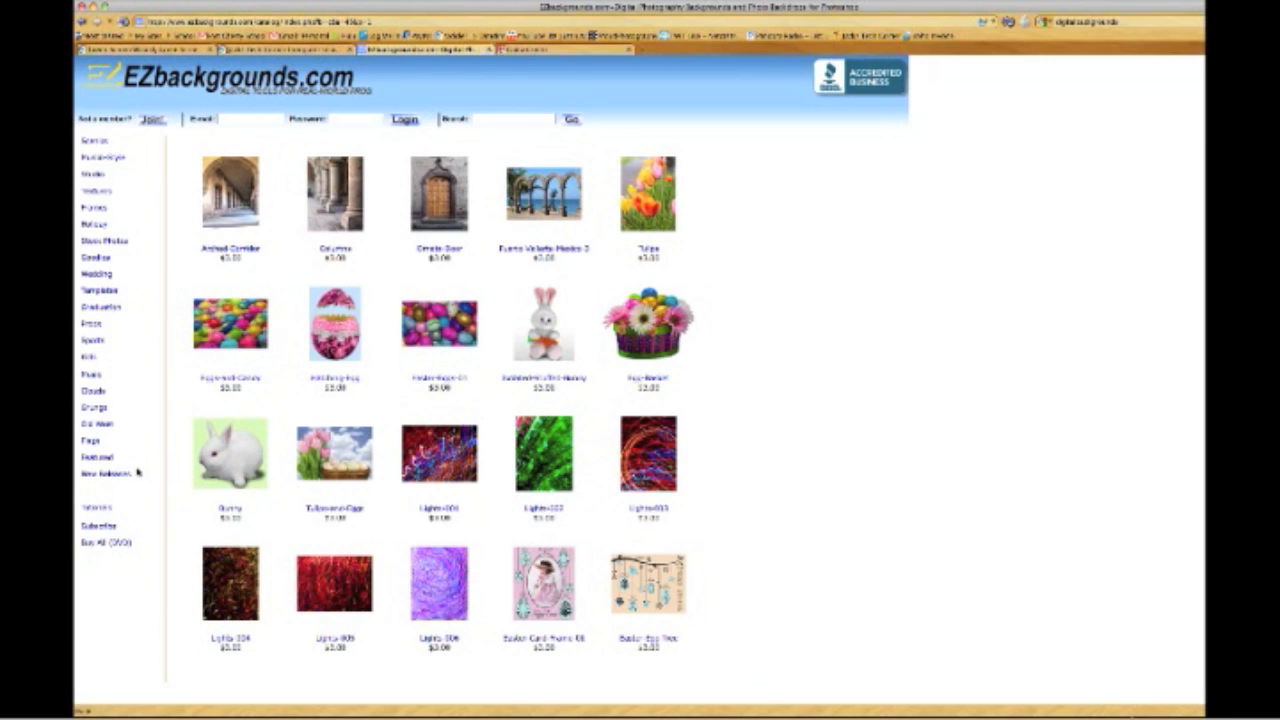
pyautogui.moveTo(433, 325)
# Step: Look through the Green Screen Wizard home page, including its special offers and green screen photography topics
pyautogui.click(130, 49)
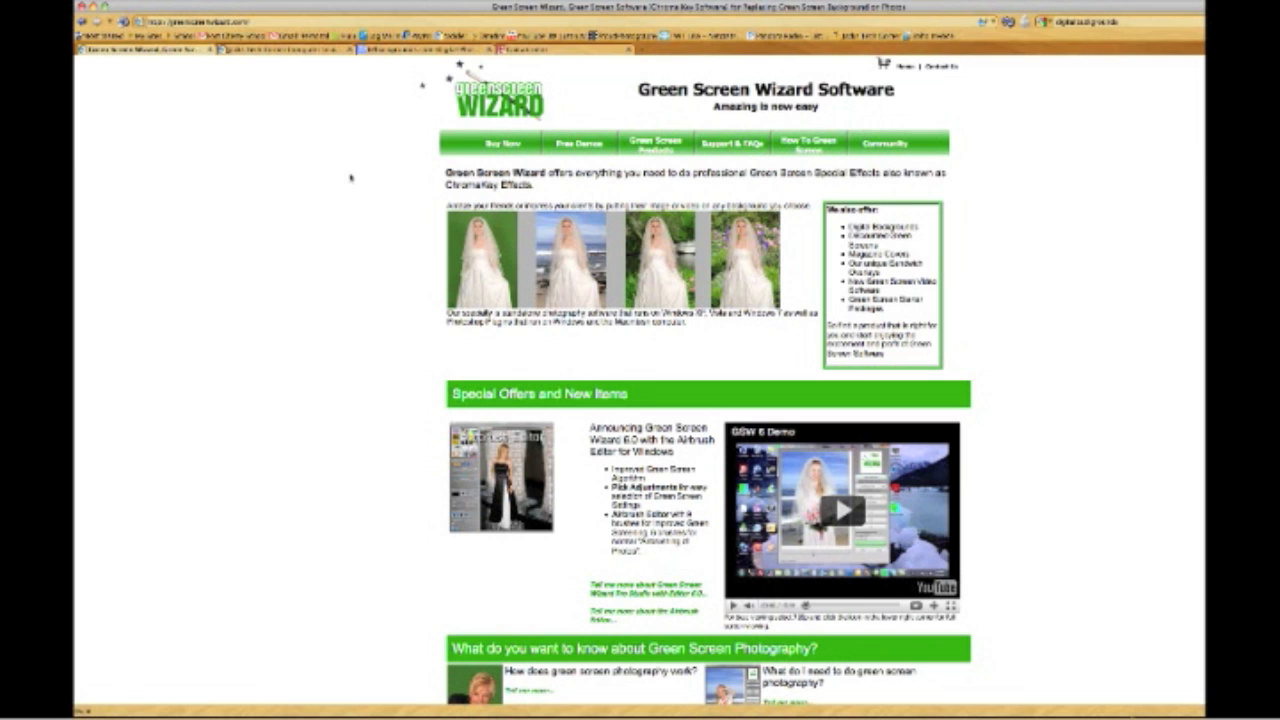
pyautogui.scroll(-4, 350, 178)
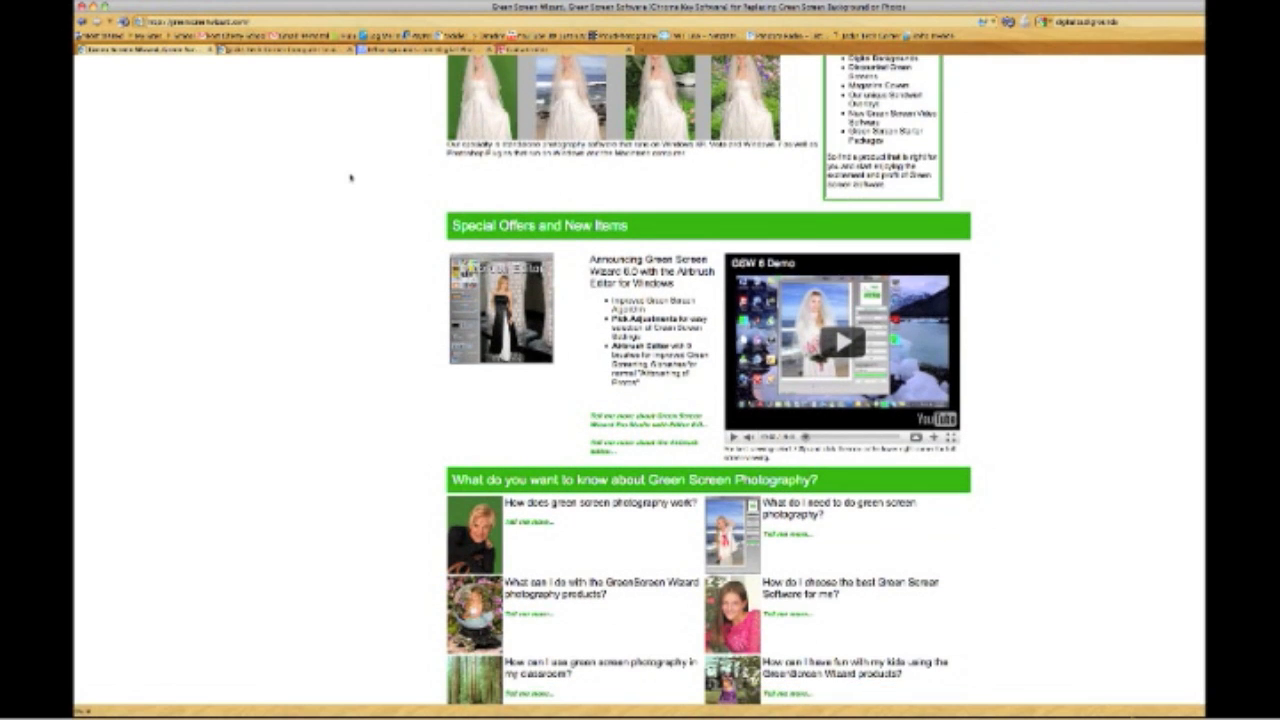
pyautogui.scroll(-5, 350, 178)
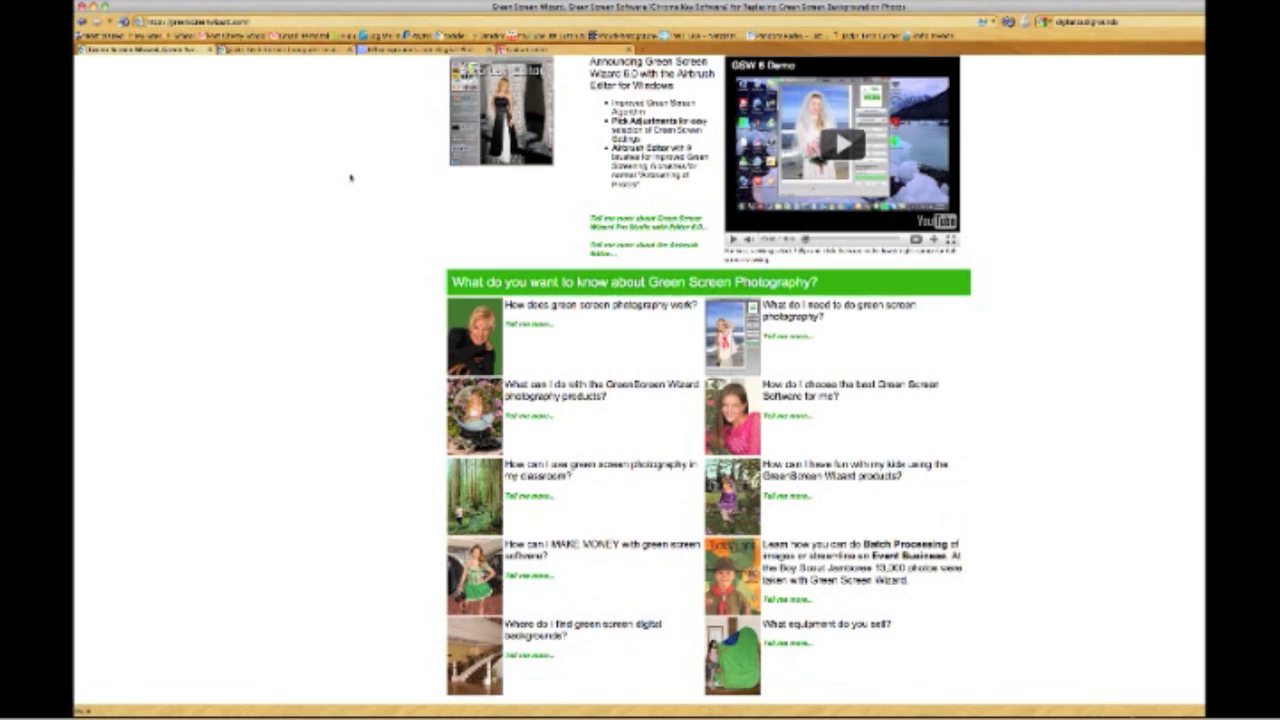
pyautogui.scroll(-3, 350, 178)
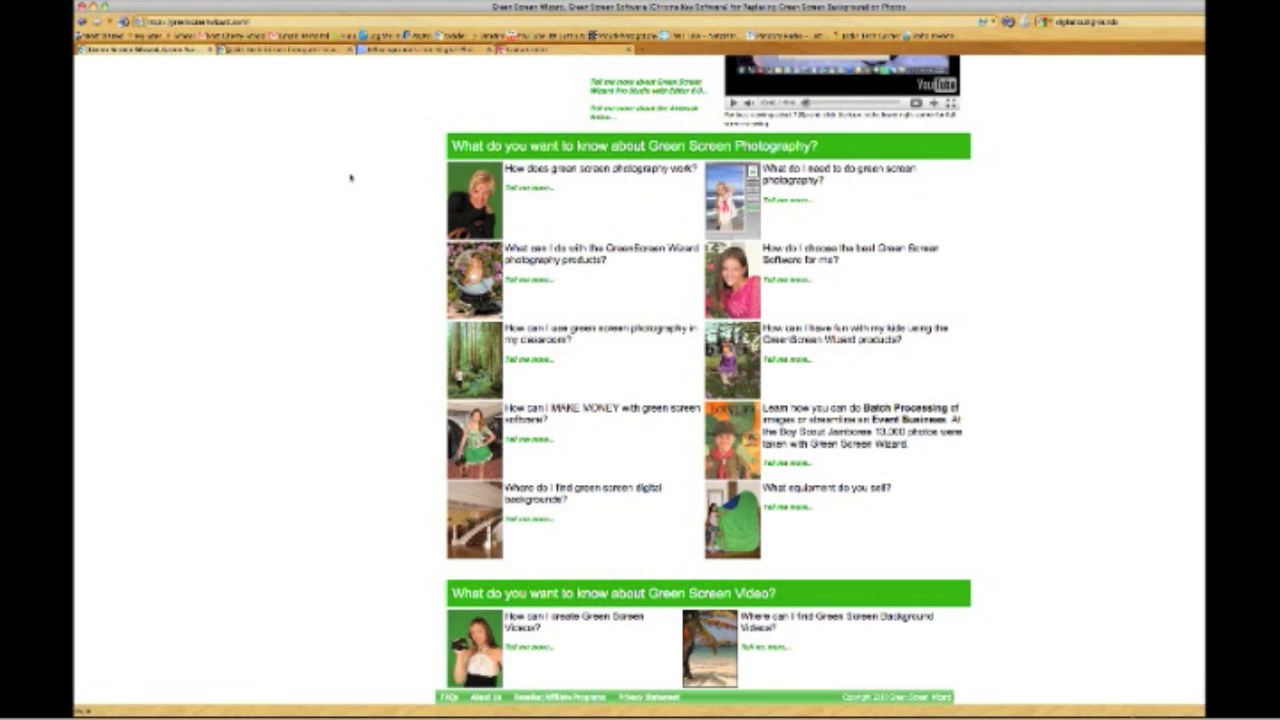
# Step: Open the page on the equipment Green Screen Wizard sells and examine its background collections, Photoshop plugin and standalone software versions
pyautogui.click(789, 508)
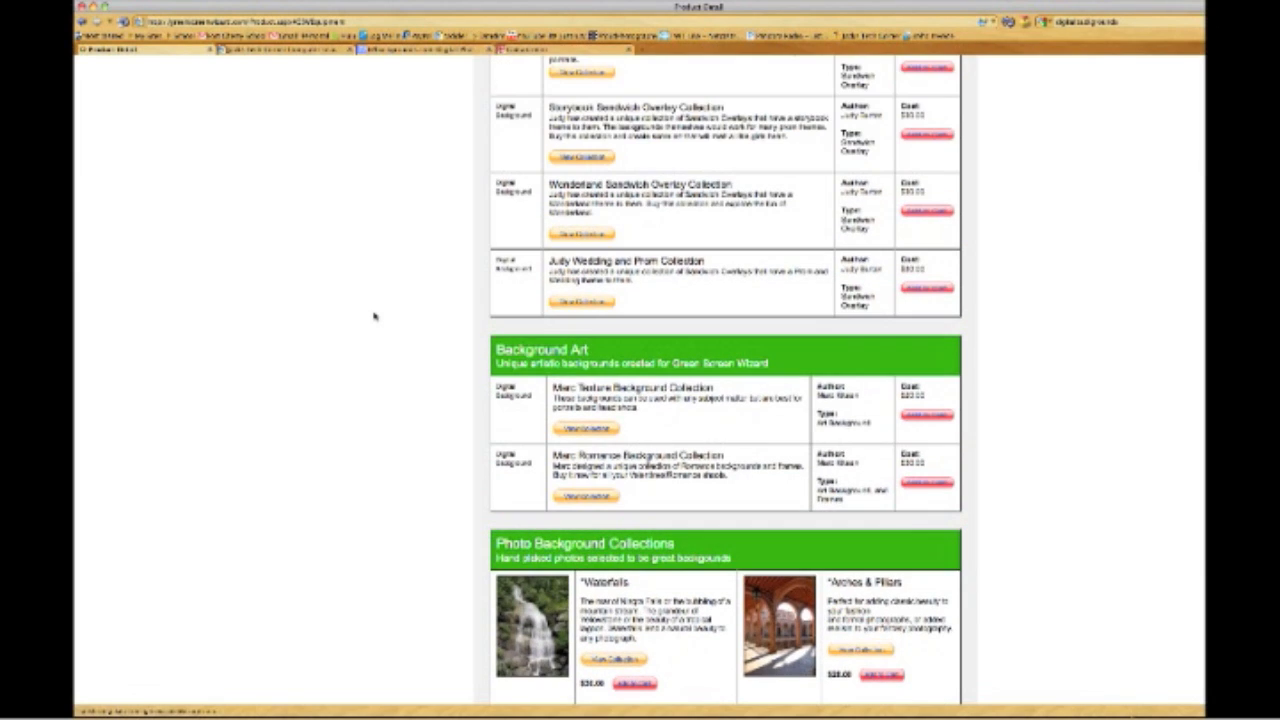
pyautogui.scroll(6, 374, 316)
pyautogui.scroll(3, 374, 316)
pyautogui.scroll(10, 374, 316)
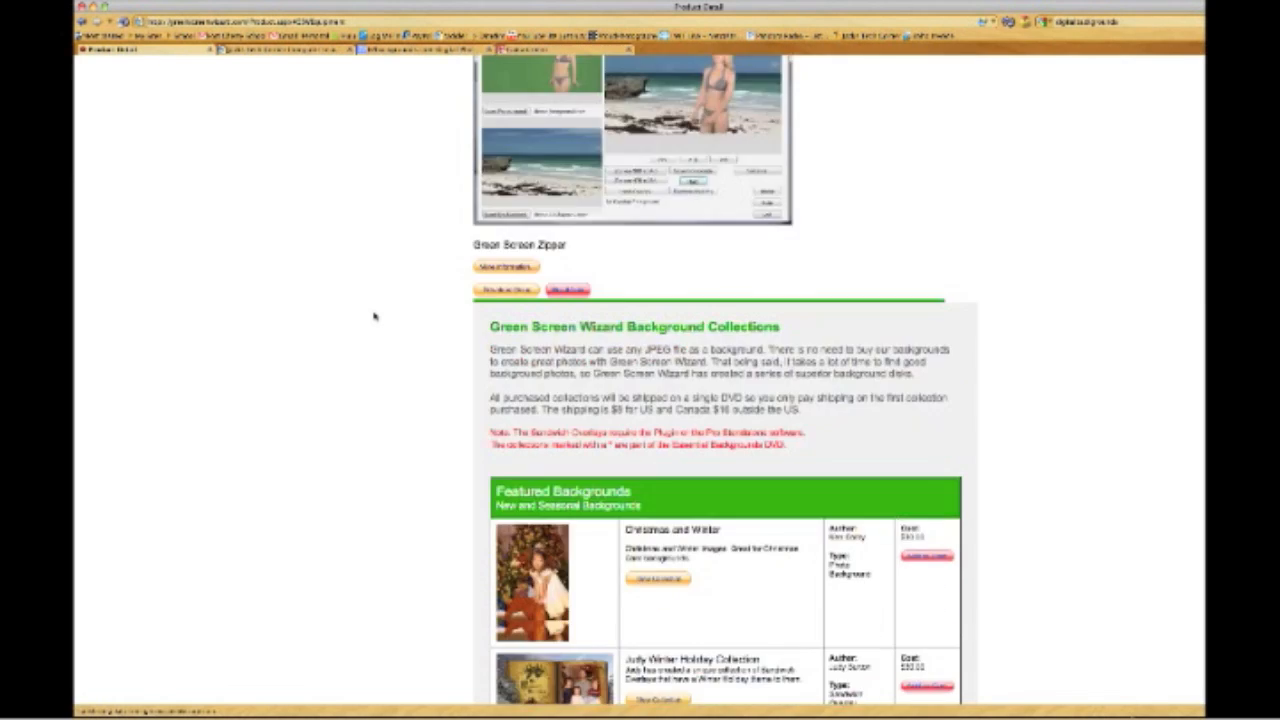
pyautogui.scroll(4, 374, 316)
pyautogui.scroll(4, 374, 316)
pyautogui.scroll(1, 374, 316)
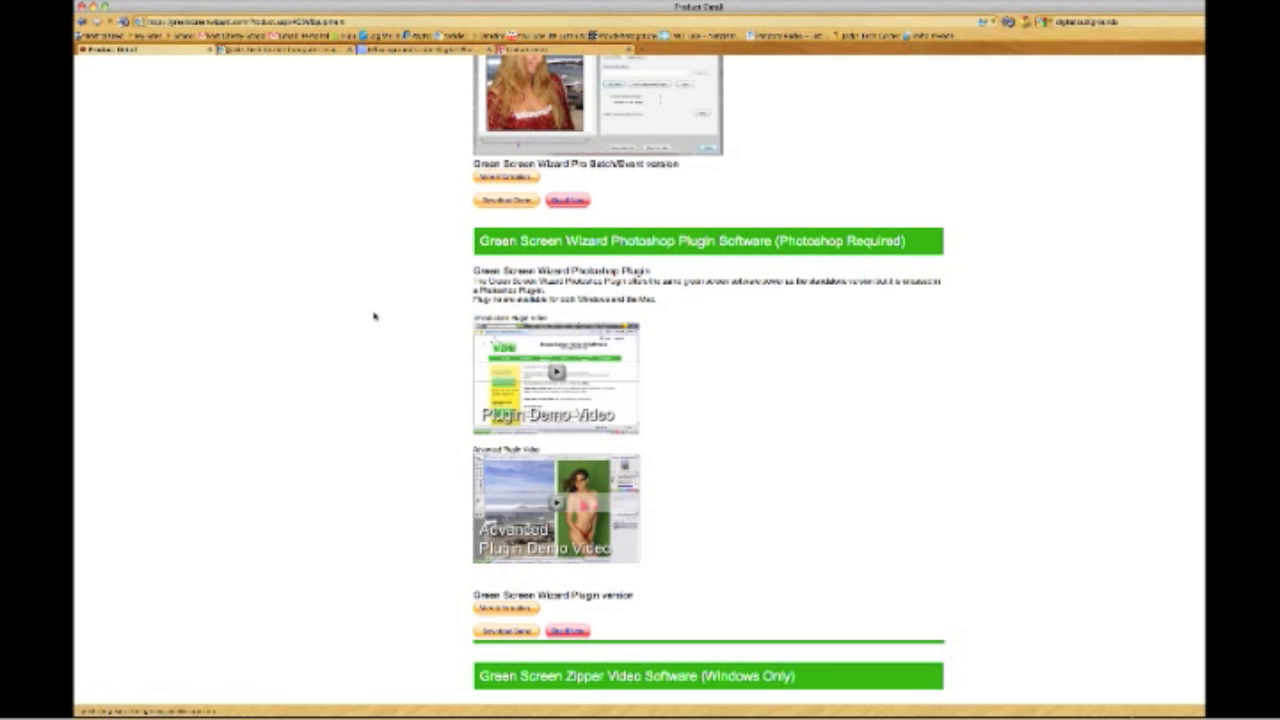
pyautogui.scroll(8, 374, 316)
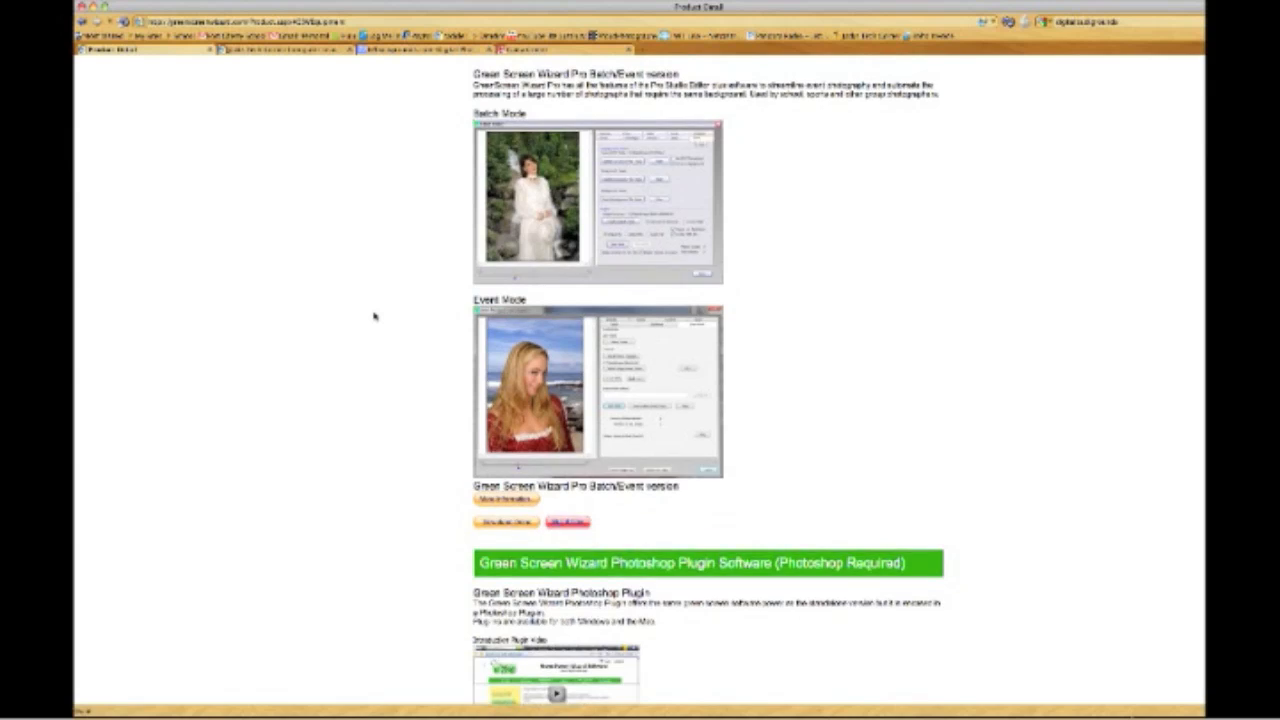
pyautogui.scroll(12, 374, 316)
pyautogui.scroll(7, 374, 316)
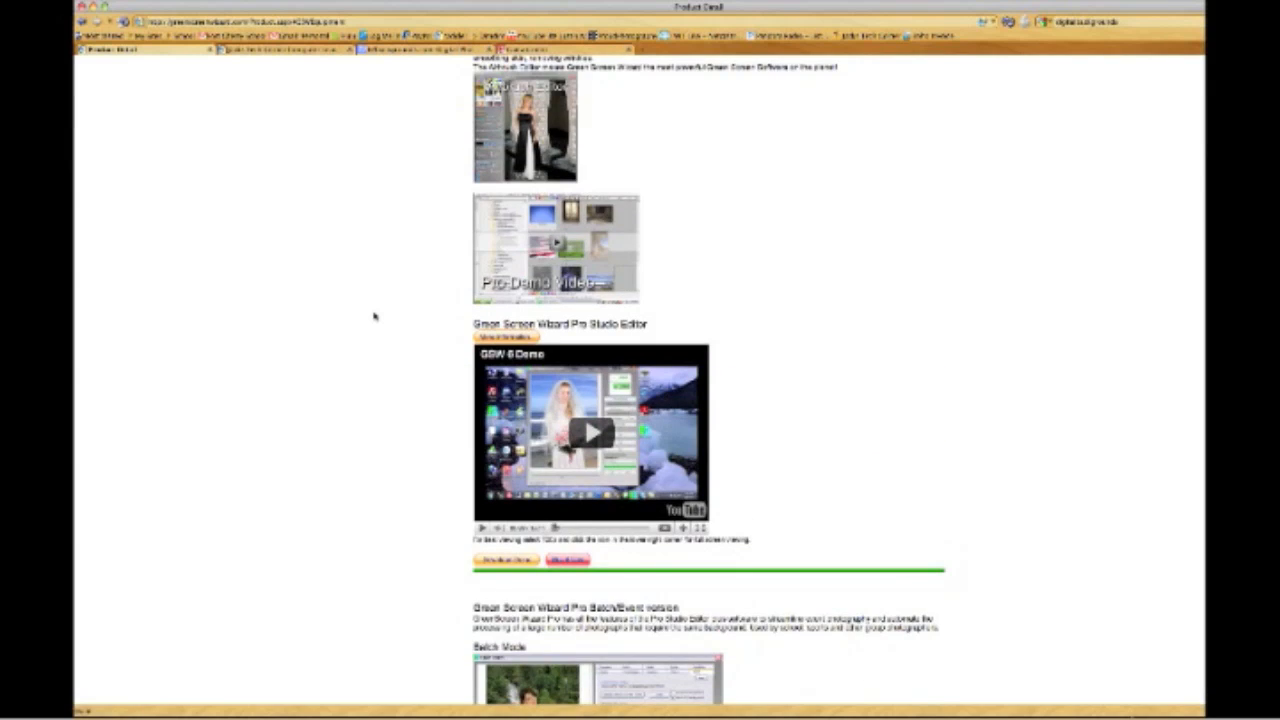
pyautogui.scroll(10, 374, 316)
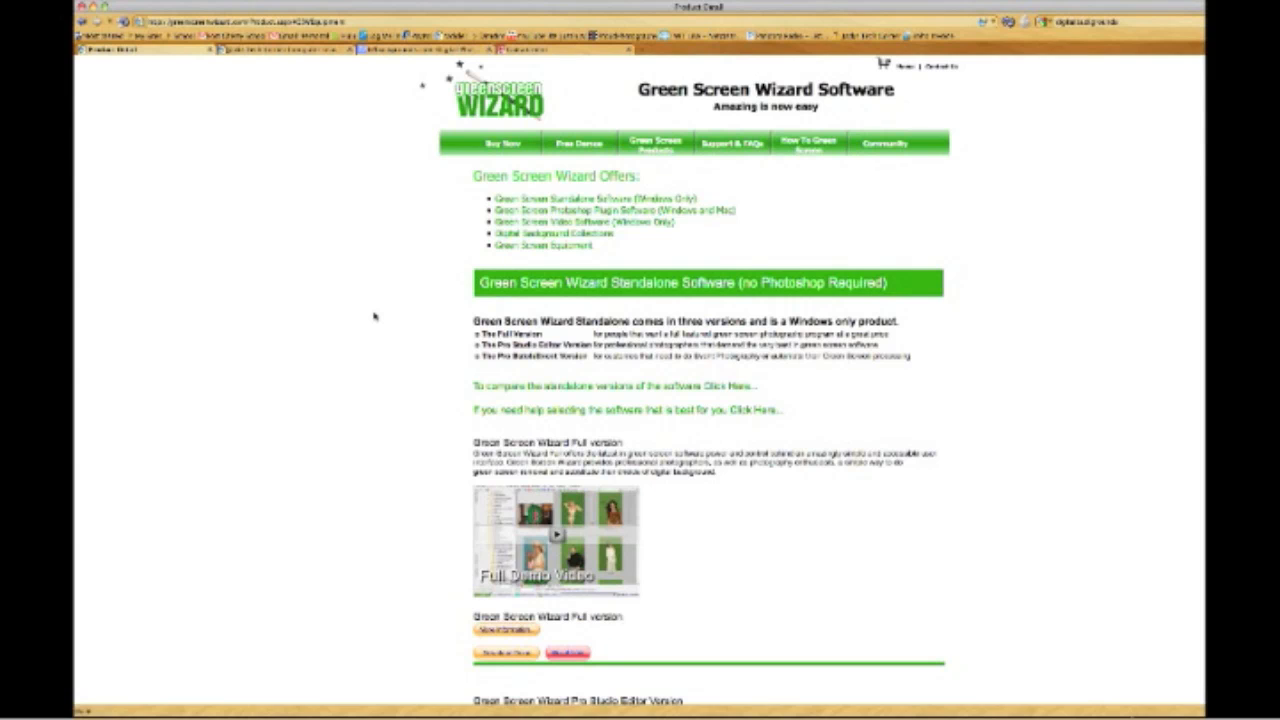
pyautogui.scroll(-20, 374, 316)
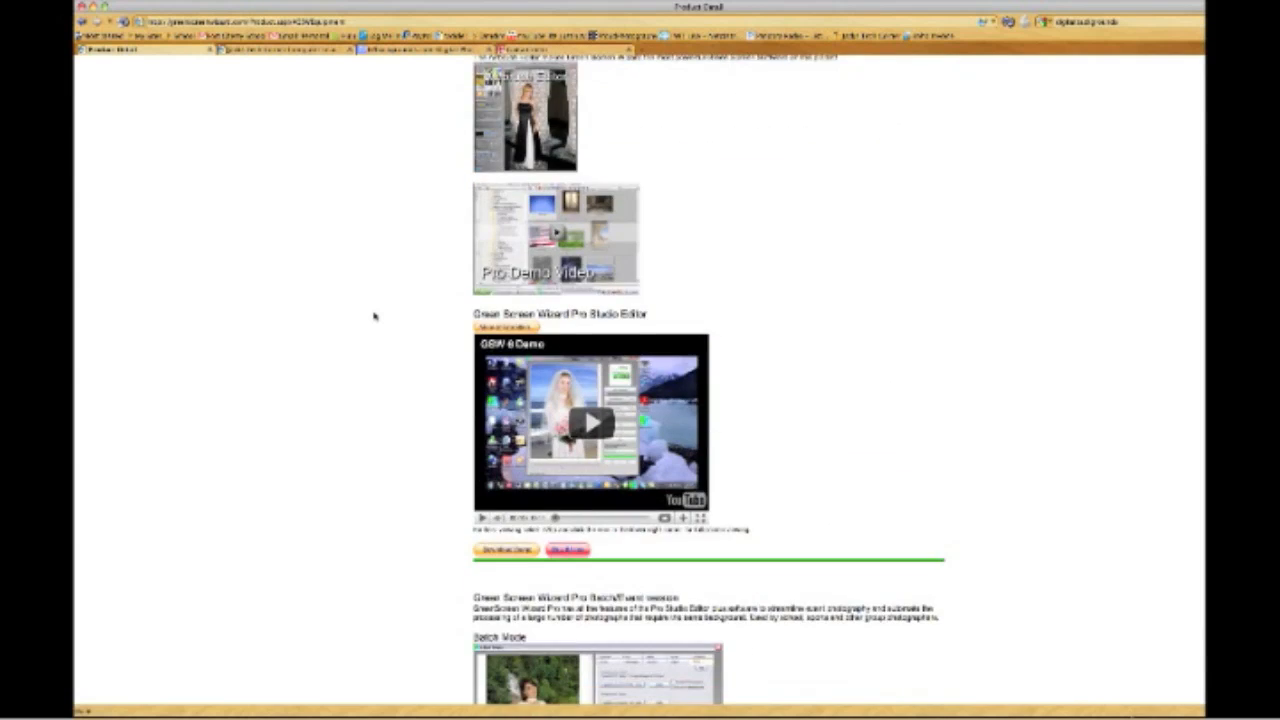
# Step: Open the purchase page from the Green Screen Wizard Photoshop Plugin section and review the software packages down to the Mac plugin
pyautogui.scroll(-1, 374, 316)
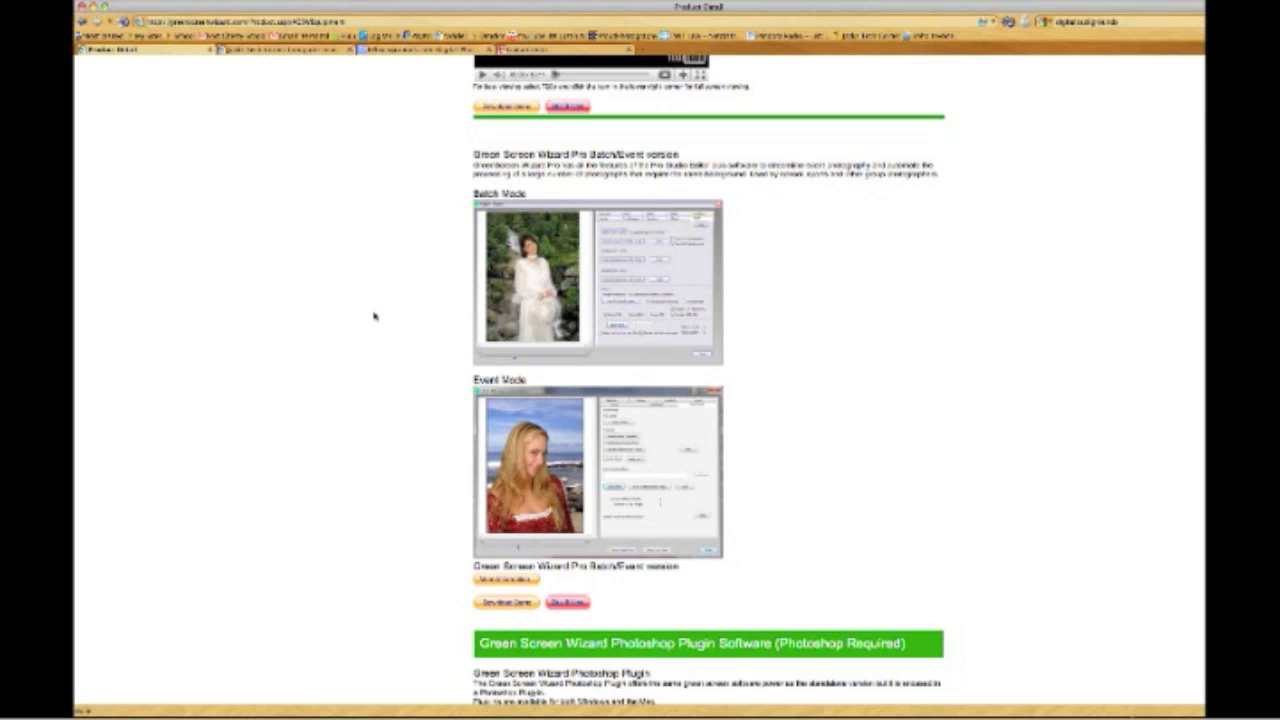
pyautogui.scroll(-12, 374, 316)
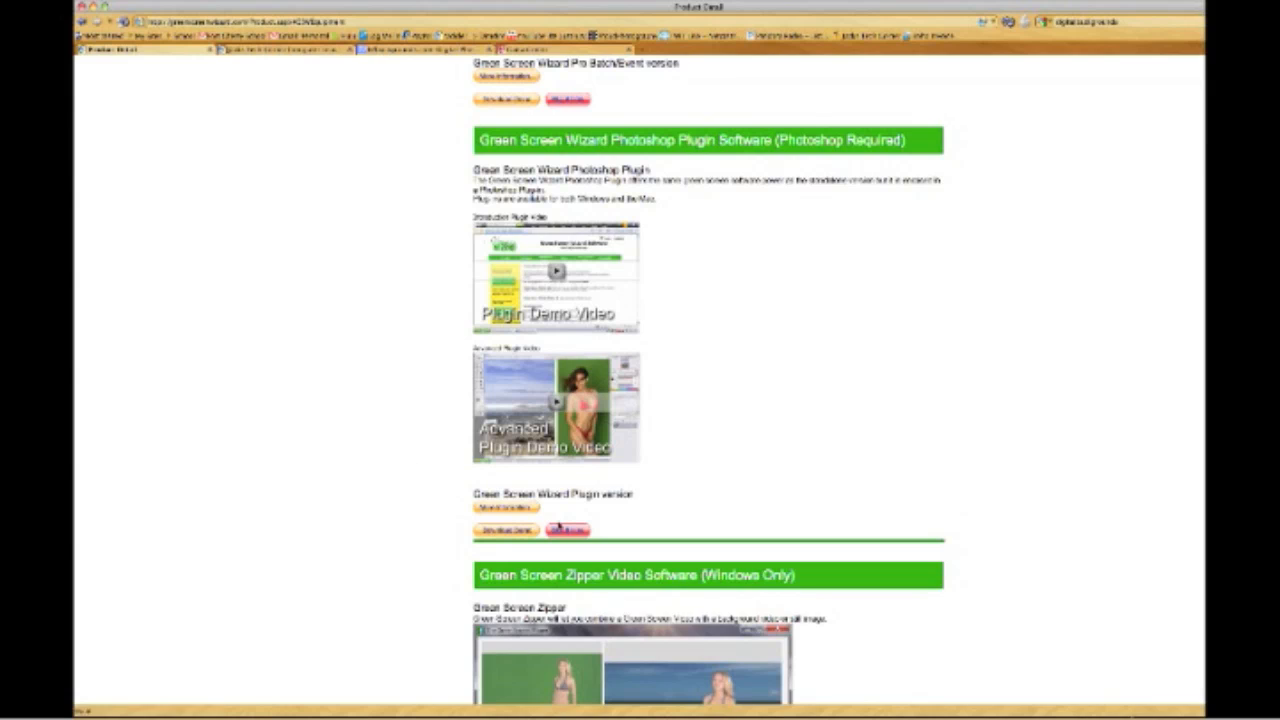
pyautogui.click(567, 531)
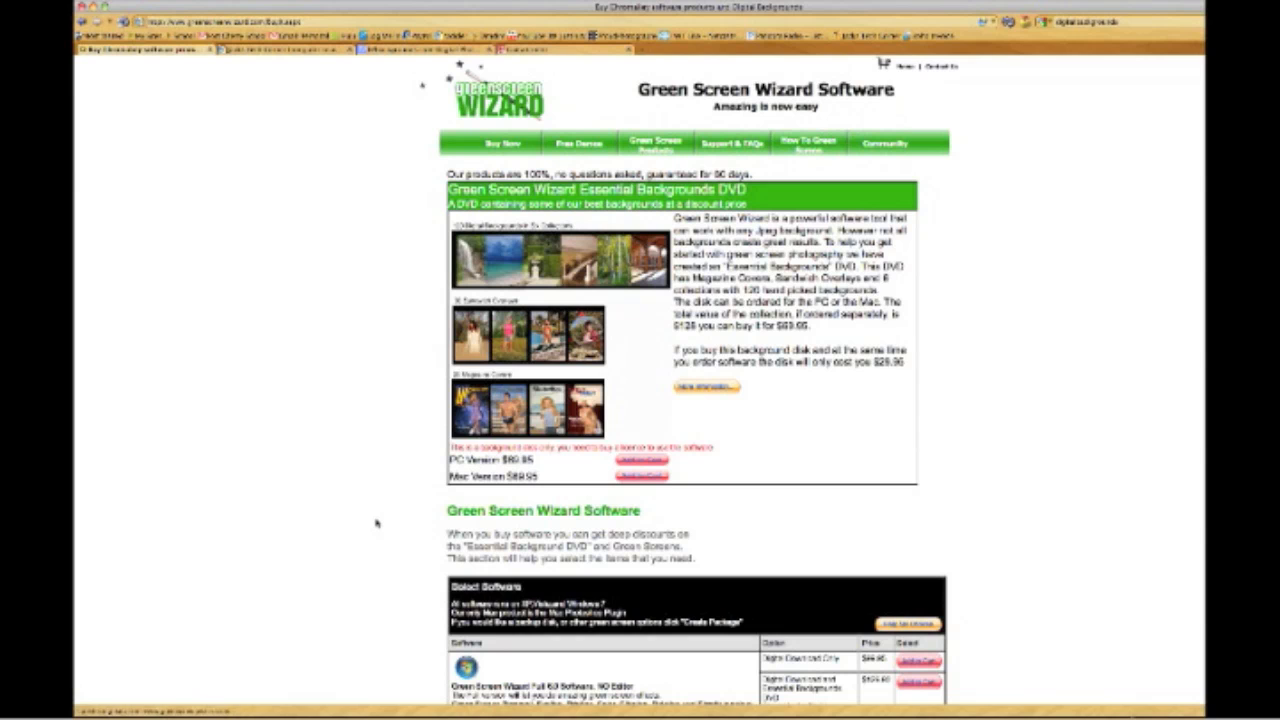
pyautogui.scroll(-5, 376, 522)
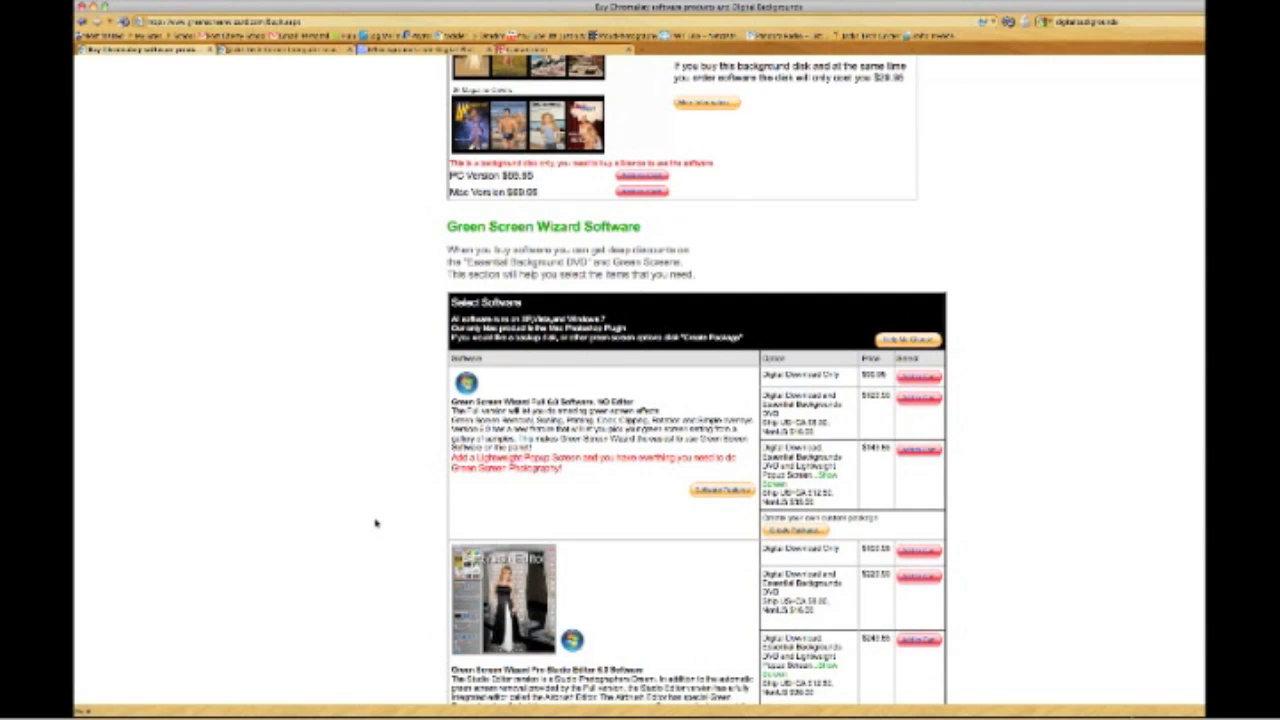
pyautogui.scroll(-6, 376, 522)
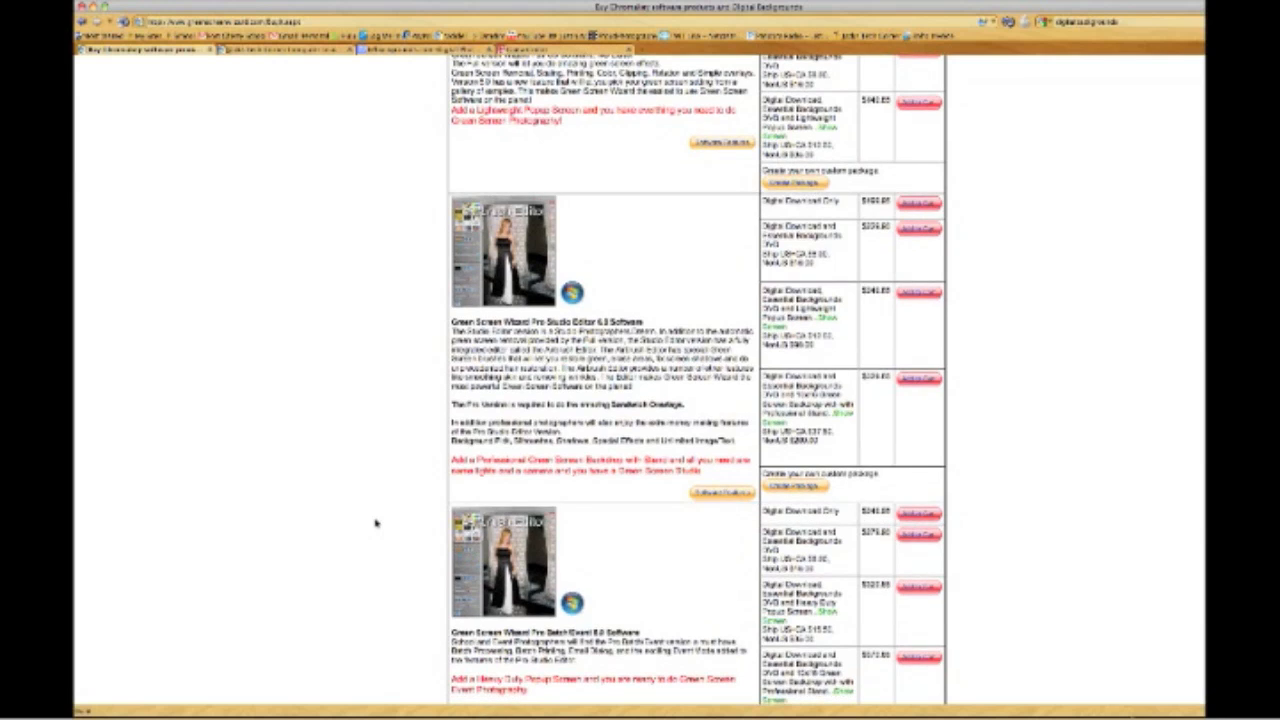
pyautogui.scroll(-5, 376, 522)
pyautogui.scroll(-3, 376, 522)
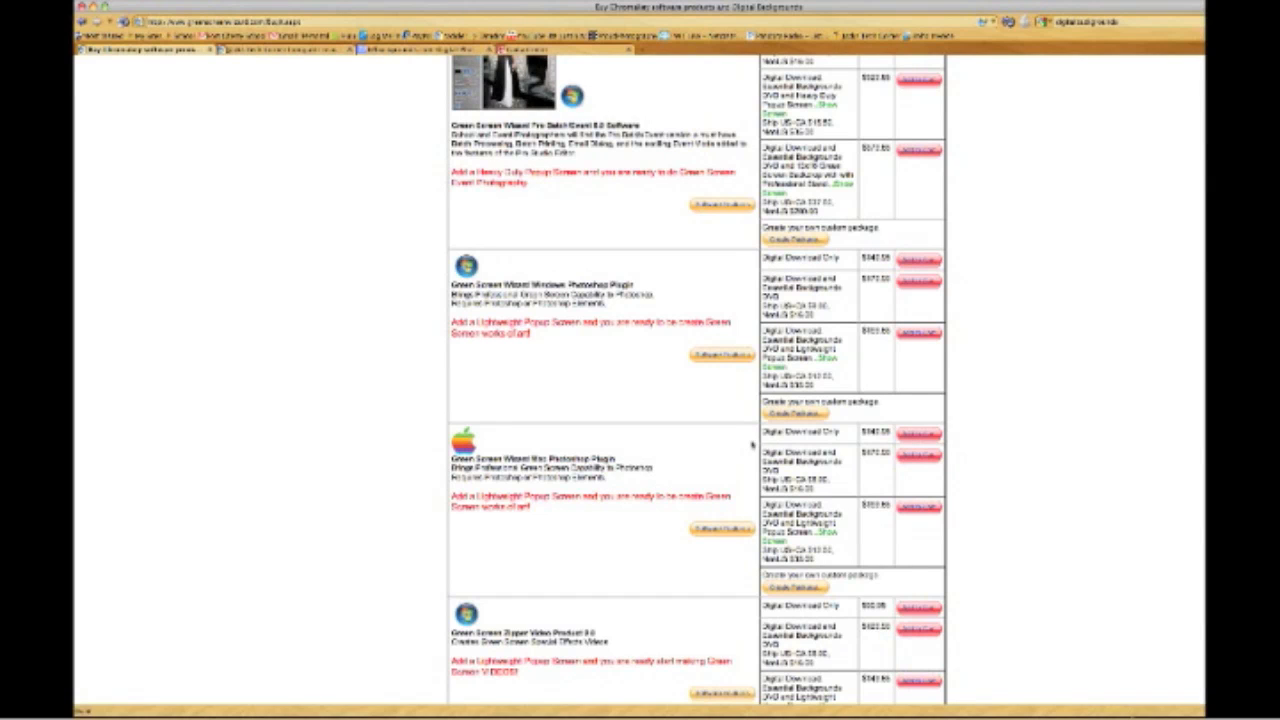
# Step: Highlight the Mac Photoshop Plugin's prices for the digital download alone and for the download with the Essential Backgrounds DVD
pyautogui.moveTo(891, 432); pyautogui.dragTo(862, 431)
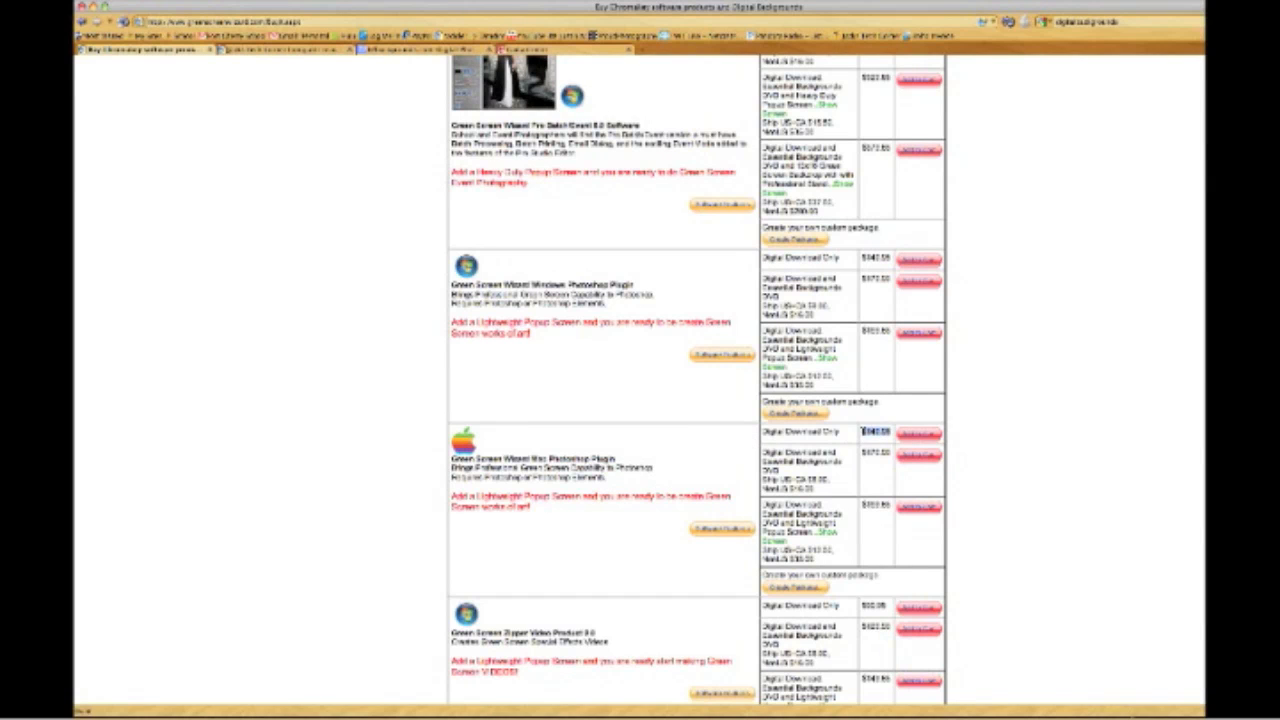
pyautogui.click(740, 465)
pyautogui.moveTo(894, 452); pyautogui.dragTo(858, 455)
pyautogui.click(739, 462)
# Step: Review the Windows plugin, Pro Batch/Event, Pro Studio Editor and Full software packages, ending at the Essential Backgrounds DVD offer
pyautogui.scroll(4, 703, 471)
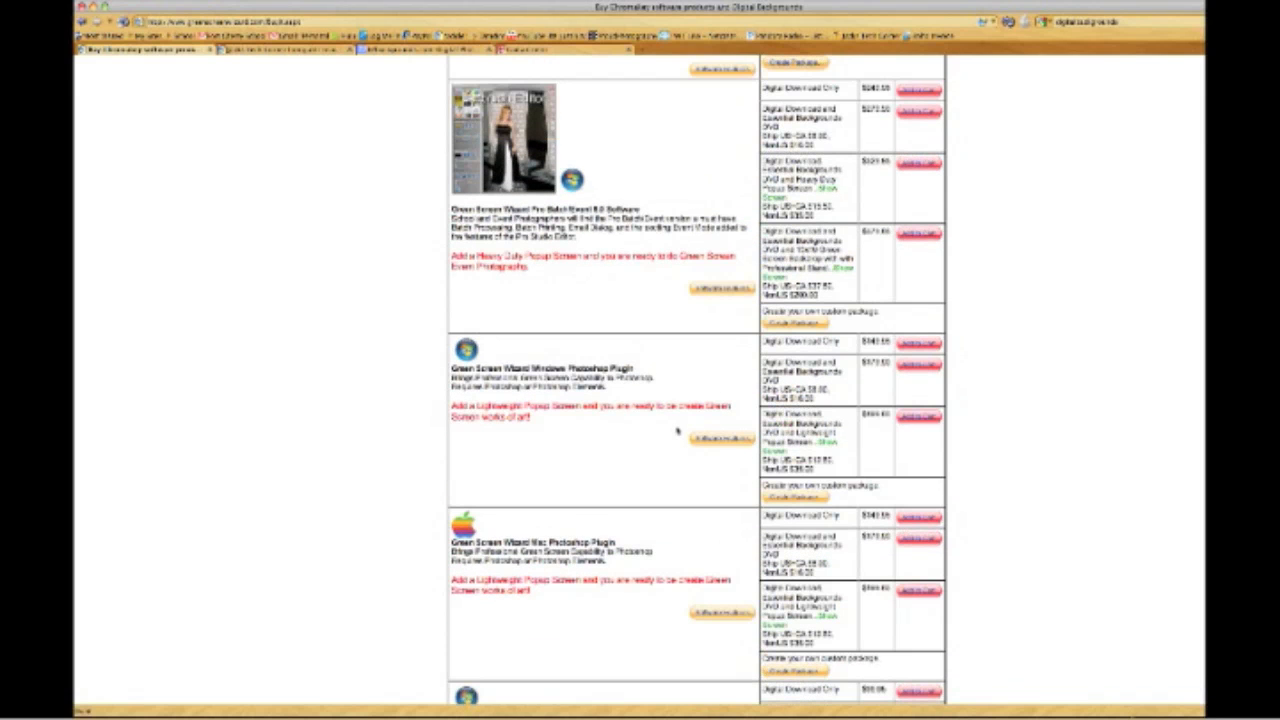
pyautogui.scroll(2, 677, 431)
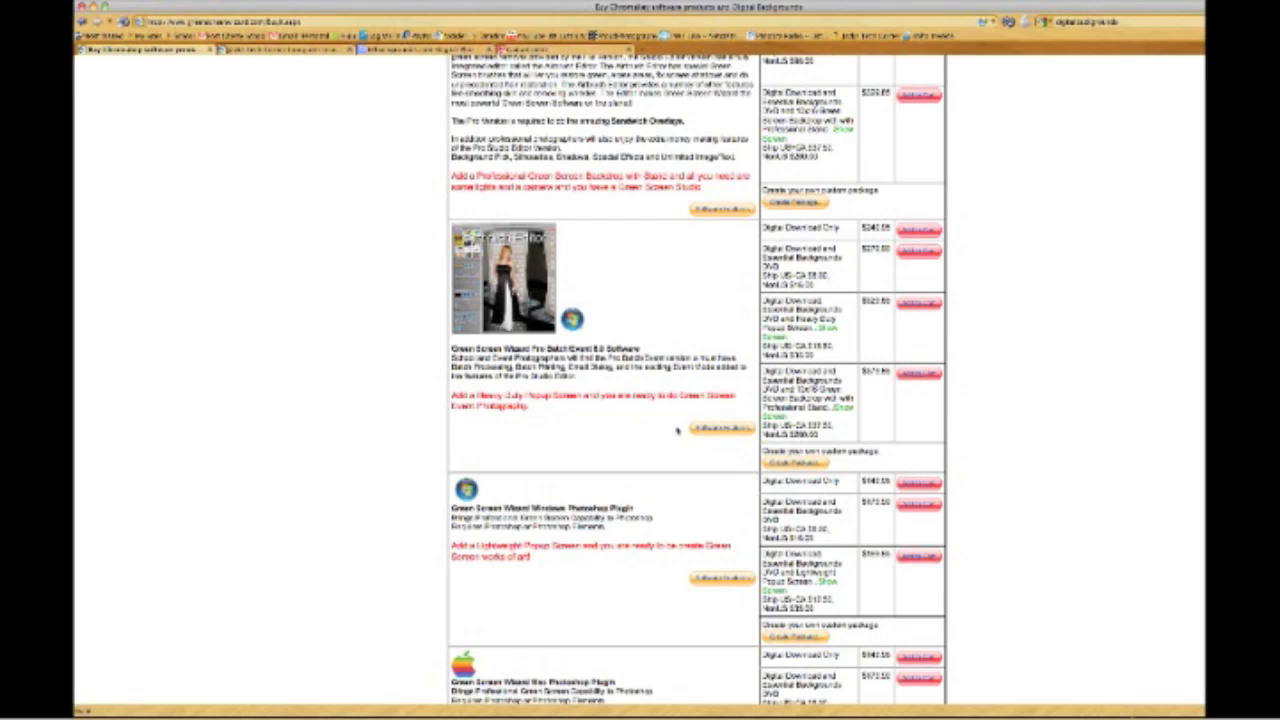
pyautogui.scroll(2, 677, 431)
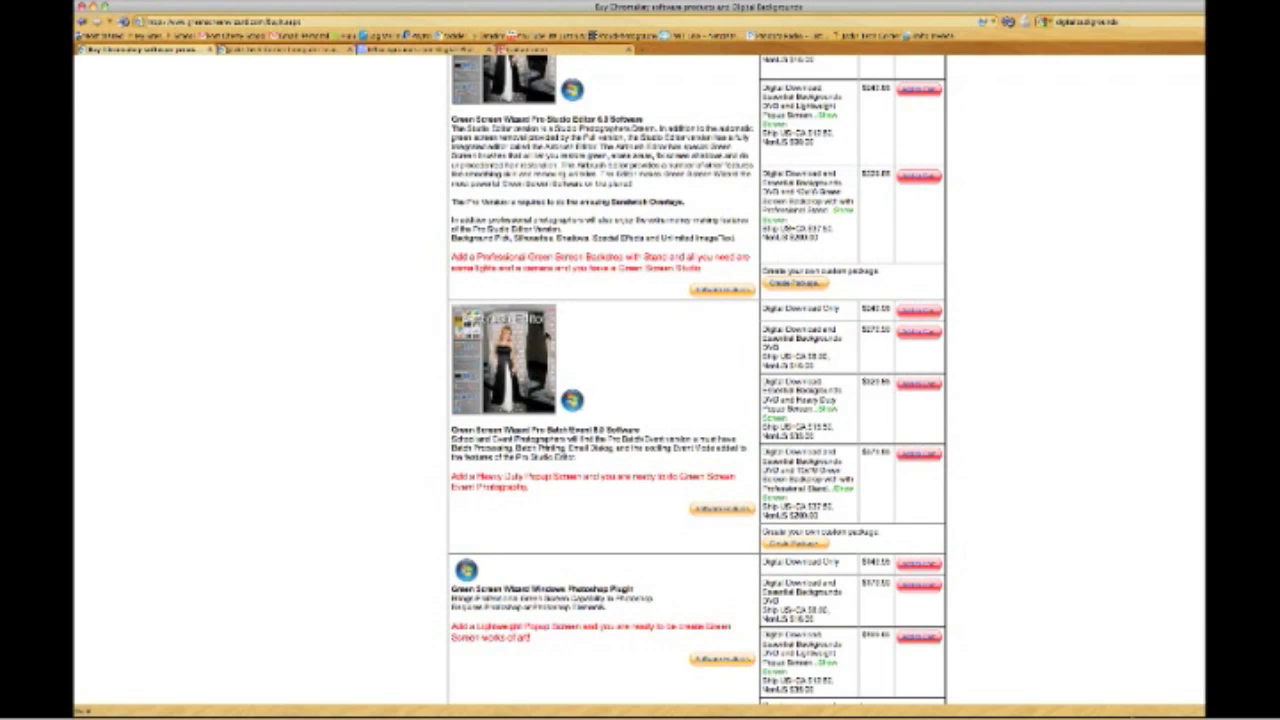
pyautogui.scroll(4, 602, 335)
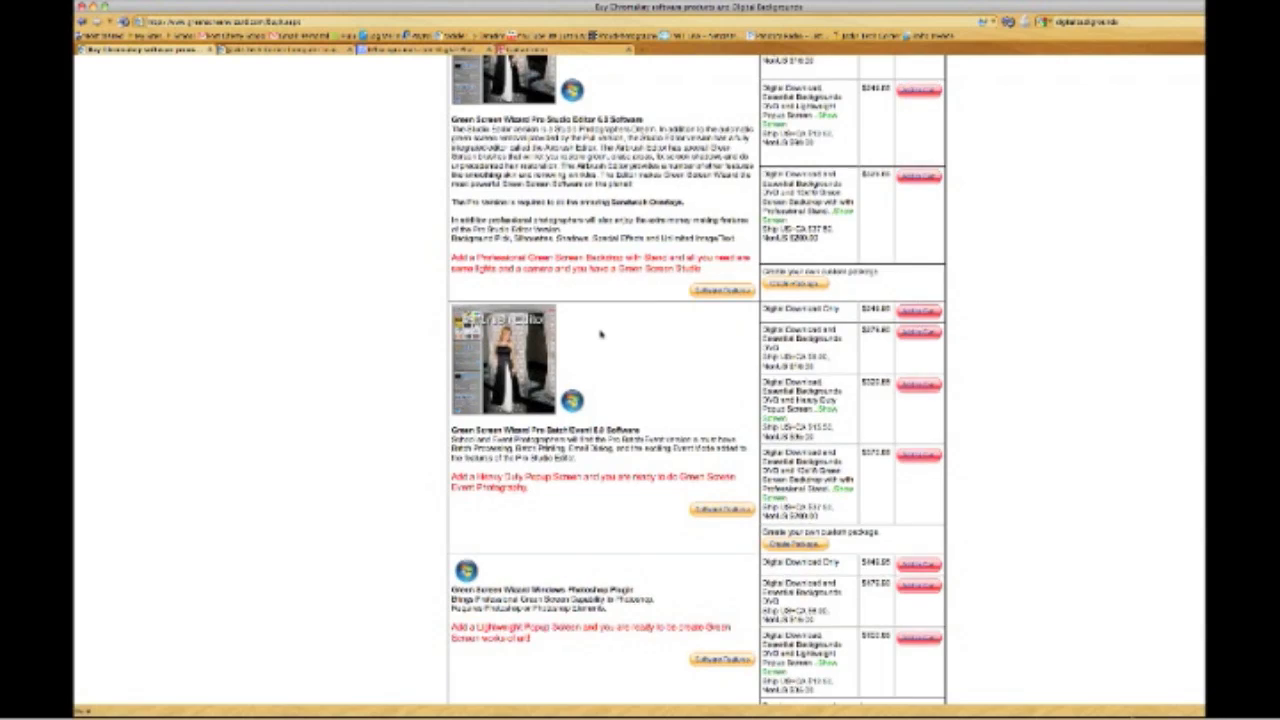
pyautogui.scroll(10, 601, 335)
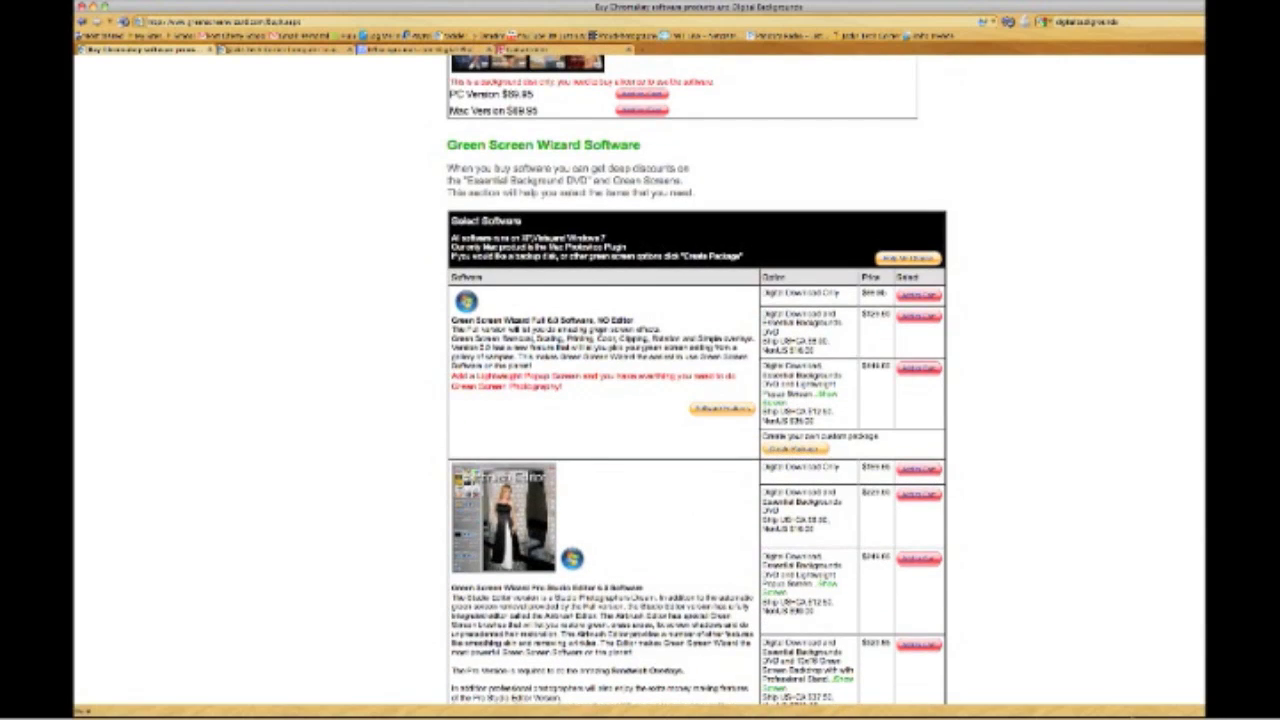
pyautogui.scroll(1, 601, 335)
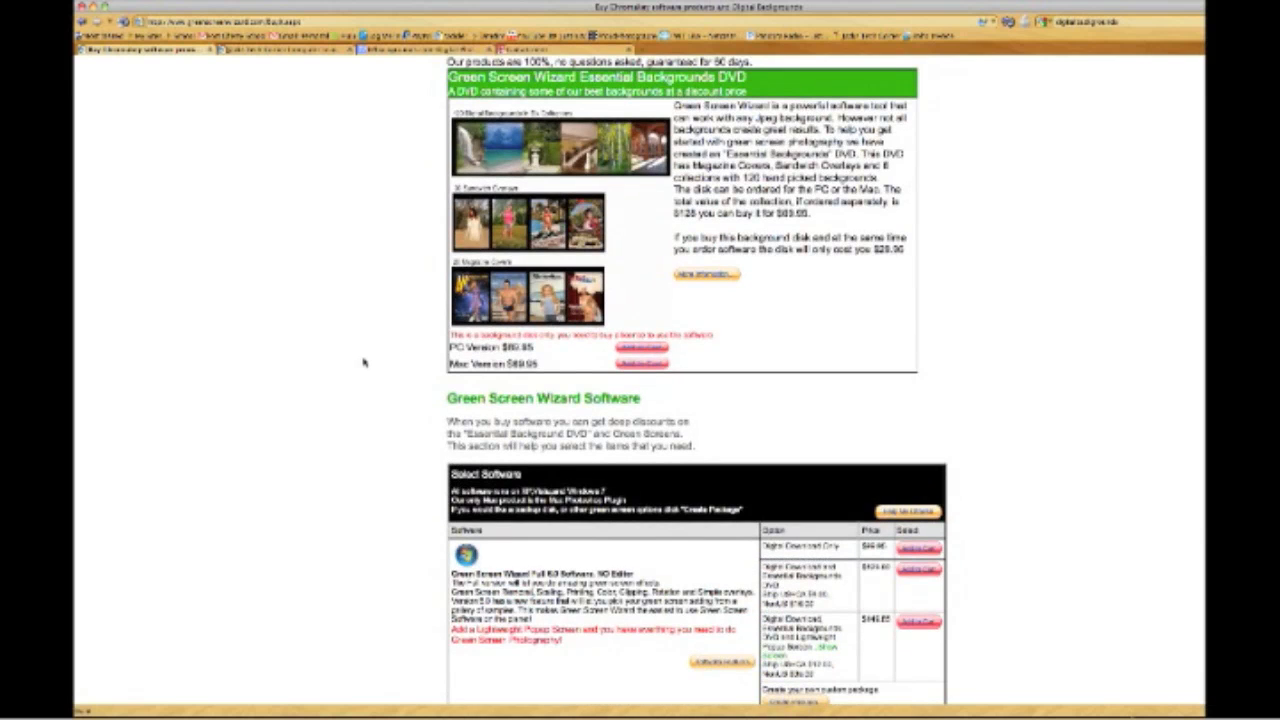
pyautogui.scroll(1, 365, 363)
pyautogui.scroll(2, 365, 363)
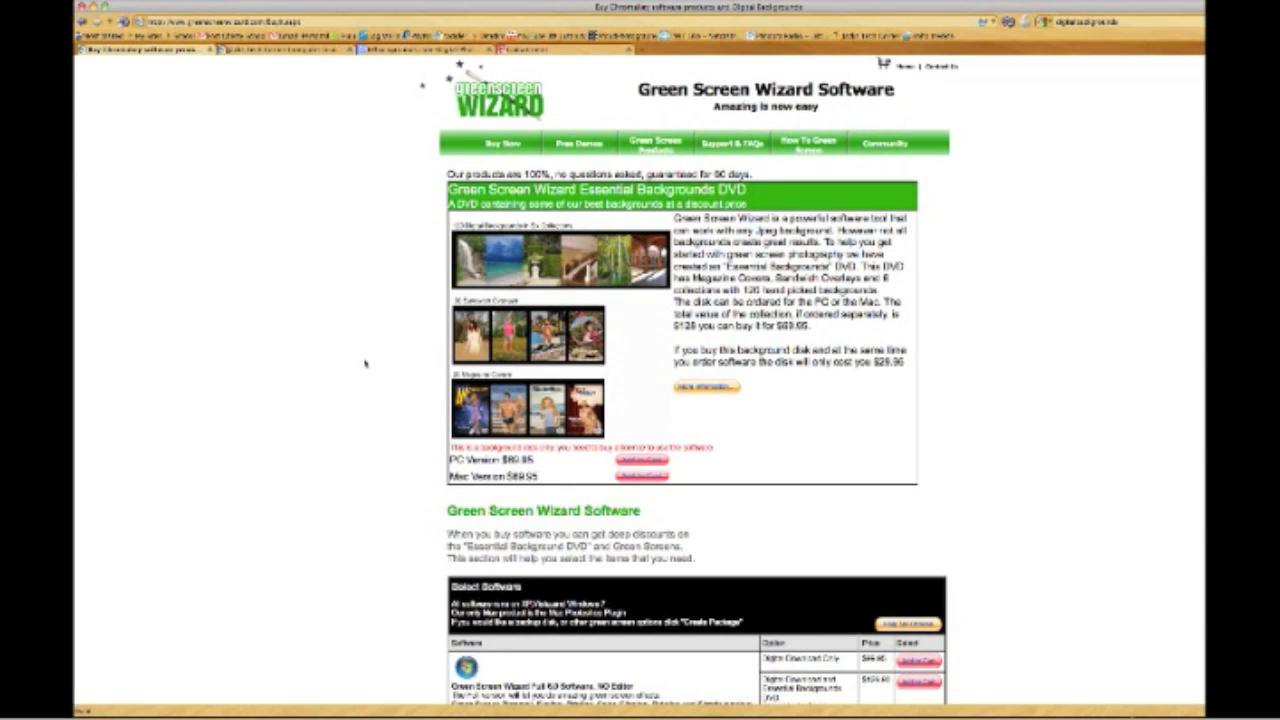
# Step: Examine the Green Screen Wizard background collections for sale, including holiday, greeting card, magazine cover, sandwich overlay and background art sets
pyautogui.scroll(-20, 365, 363)
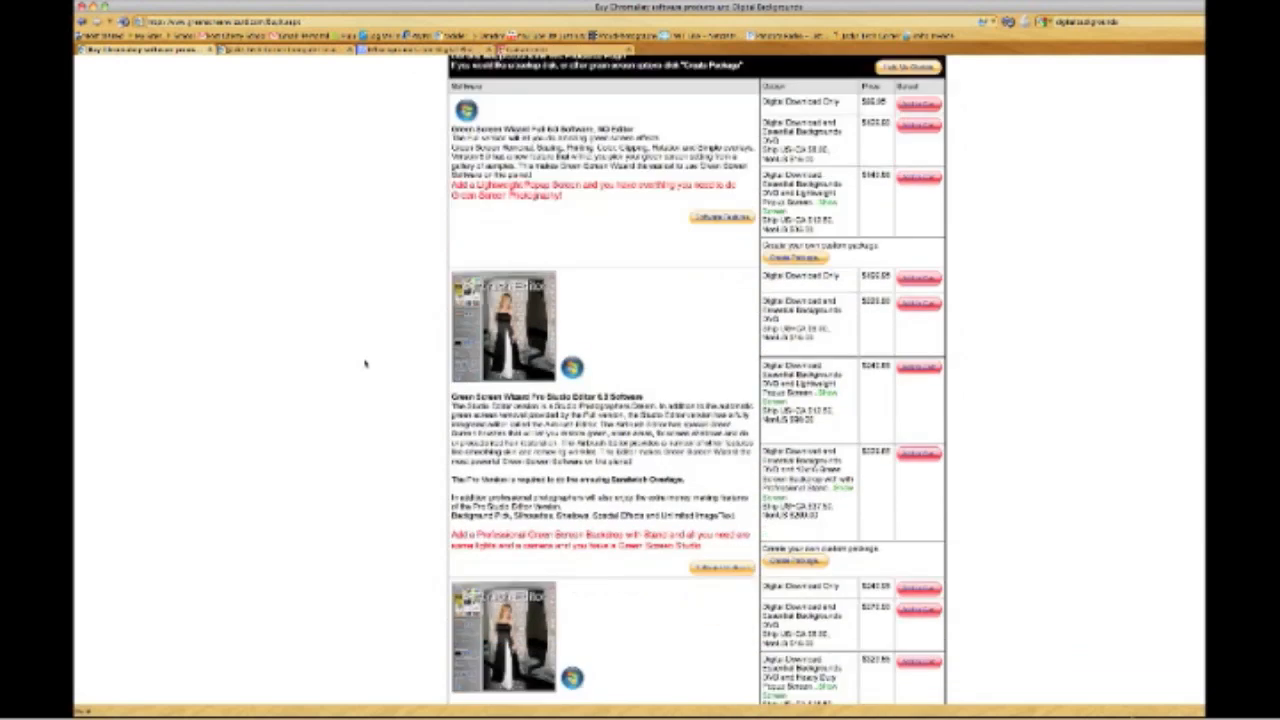
pyautogui.scroll(-10, 365, 363)
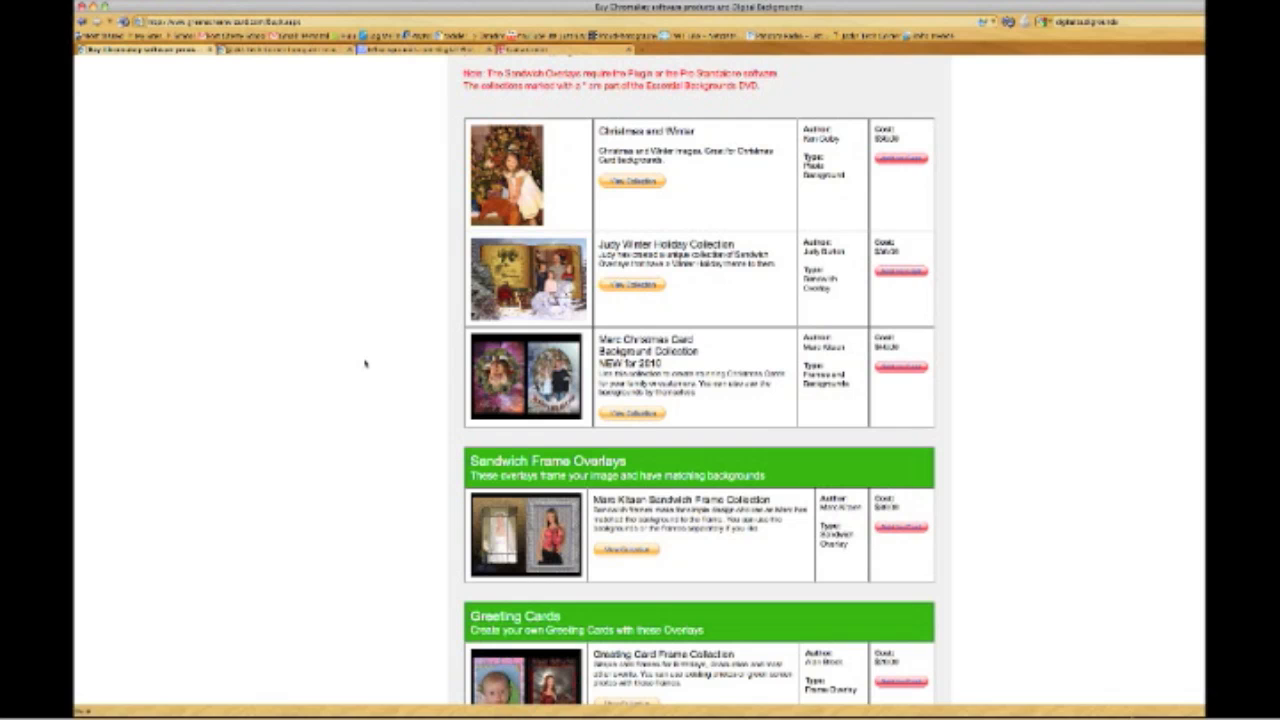
pyautogui.scroll(-15, 365, 363)
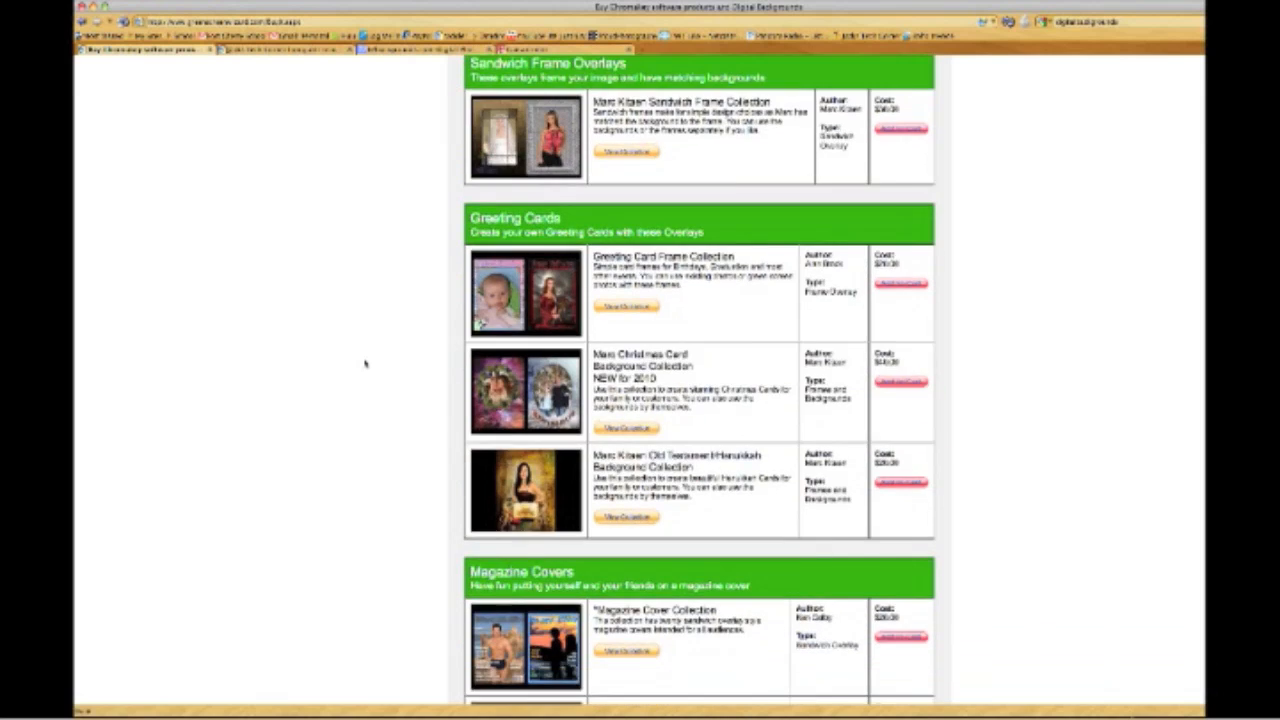
pyautogui.scroll(-10, 365, 363)
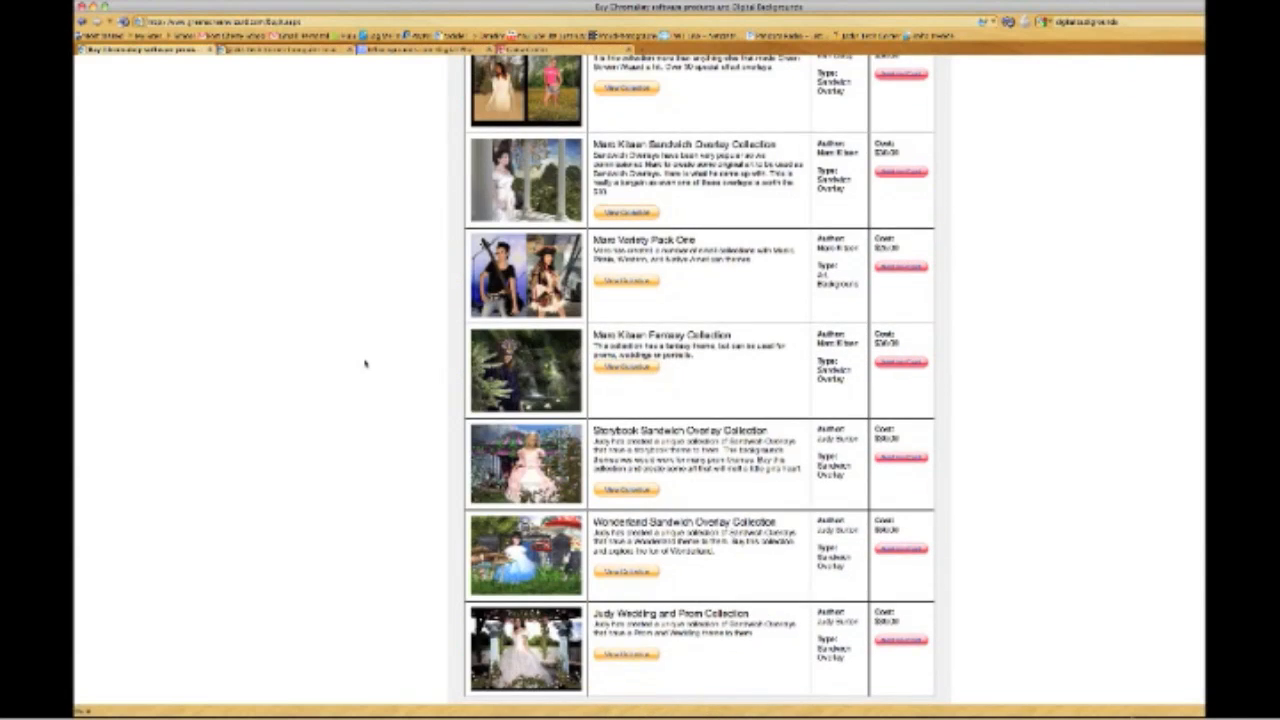
pyautogui.scroll(-3, 365, 363)
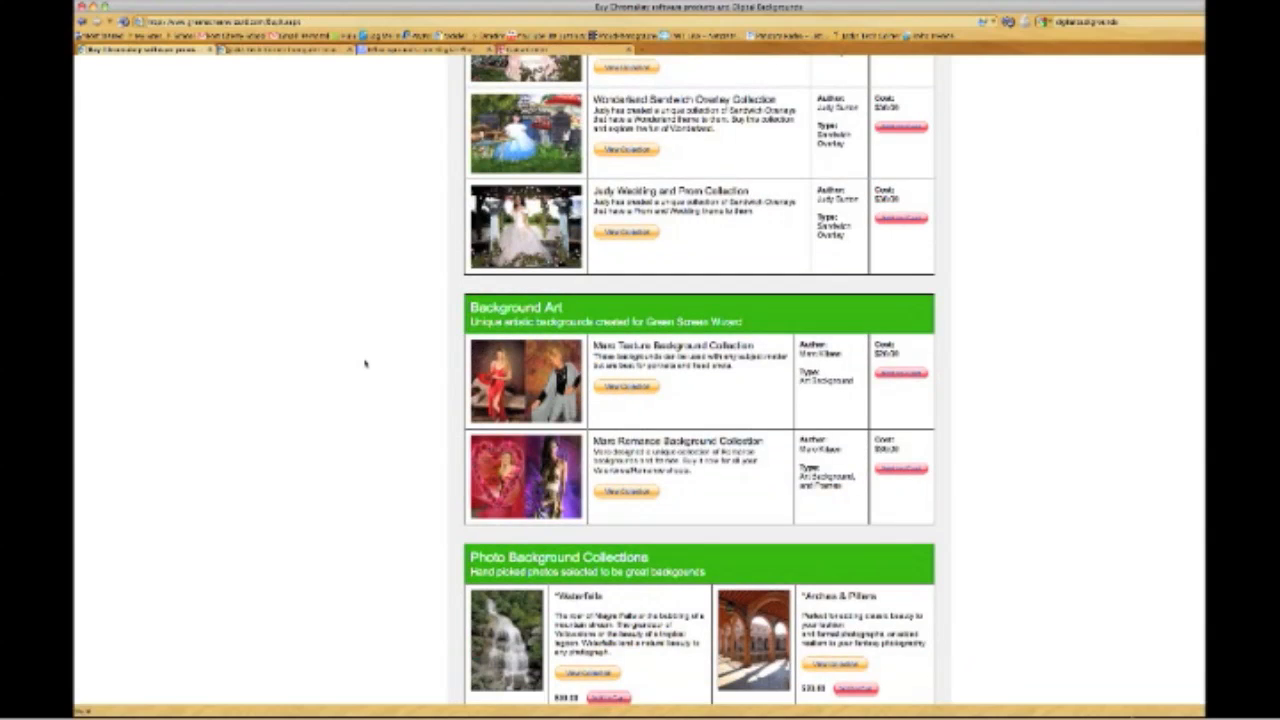
pyautogui.scroll(15, 365, 363)
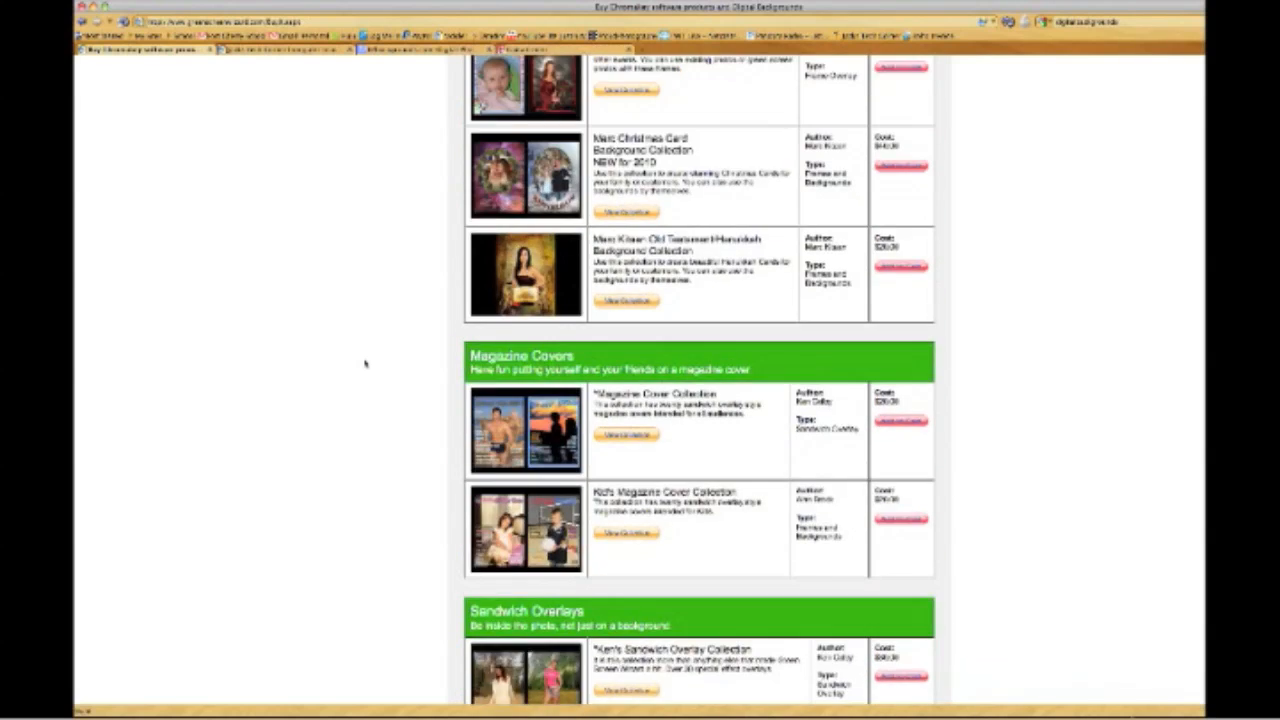
pyautogui.scroll(1, 365, 363)
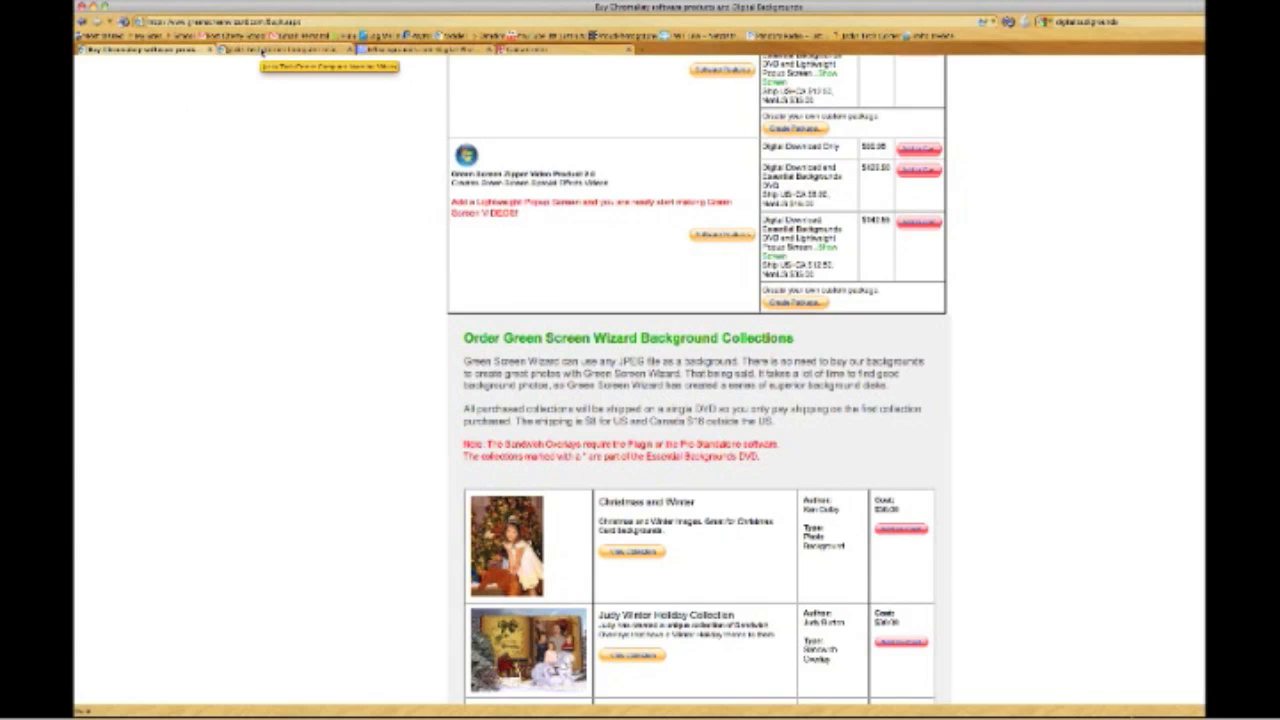
# Step: Revisit the open EZbackgrounds.com, Jacks Tech Corner and Green Screen Wizard pages, and minimize the browser window
pyautogui.click(397, 50)
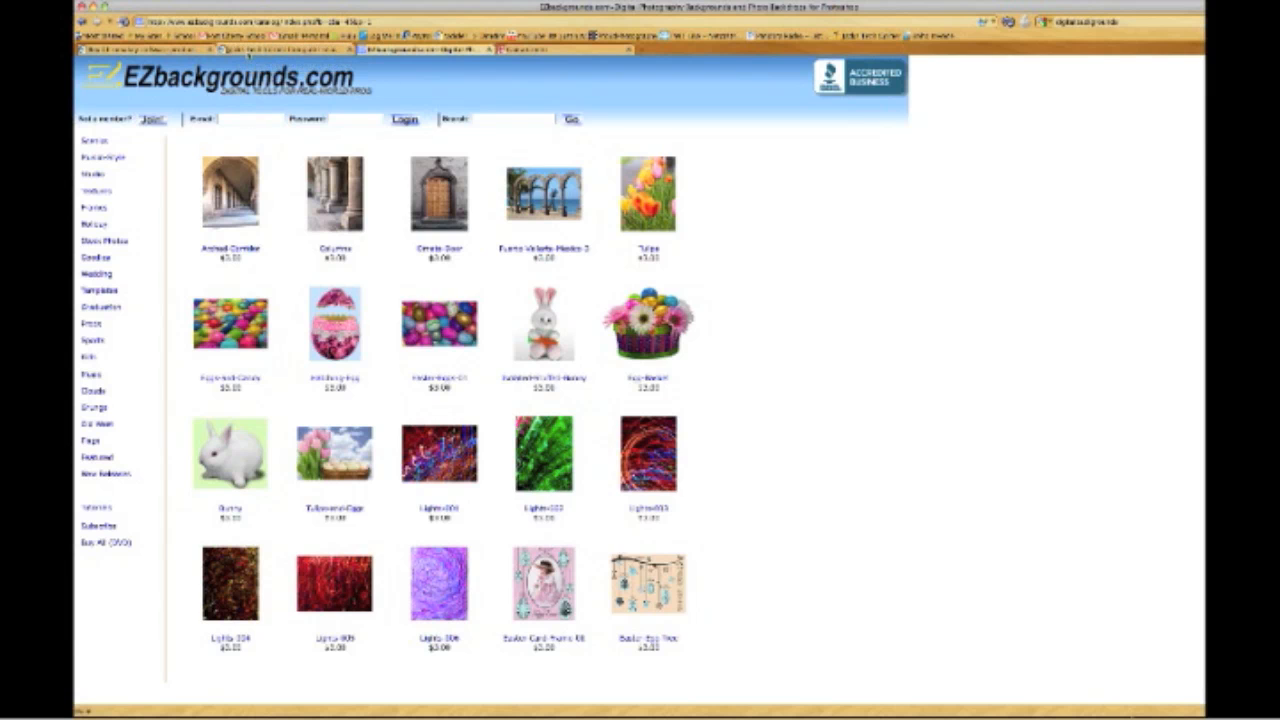
pyautogui.click(247, 52)
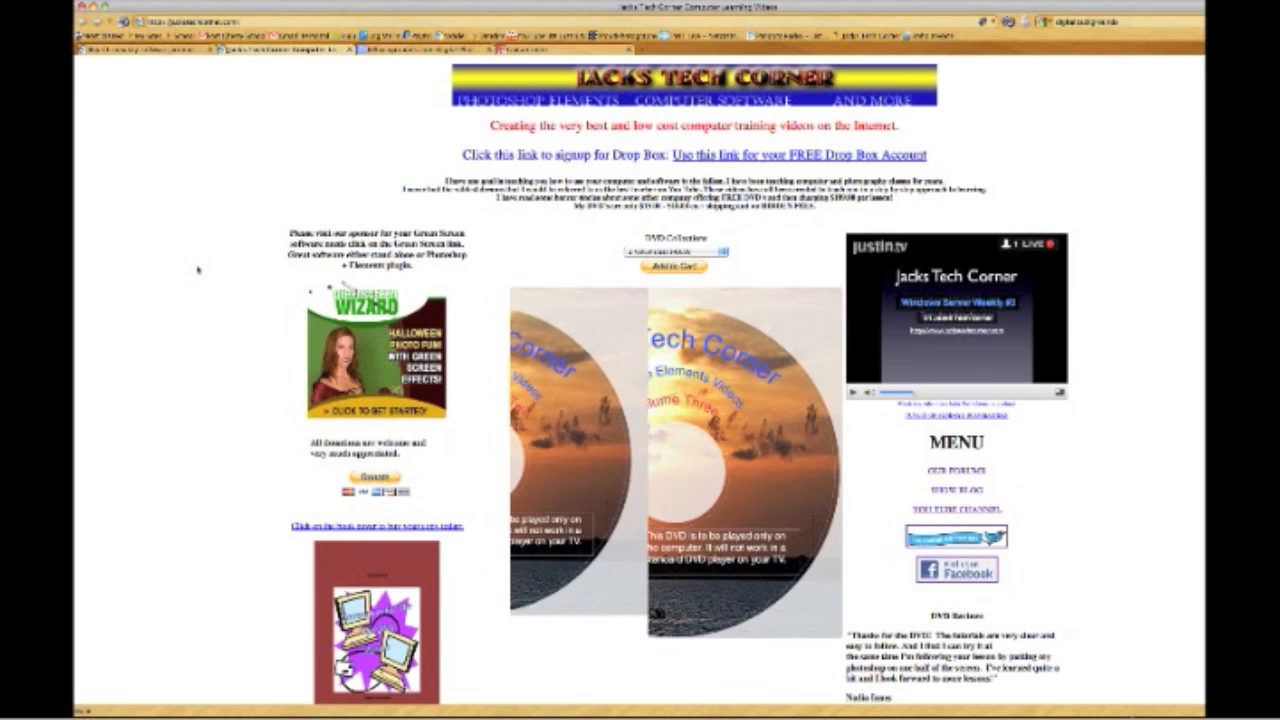
pyautogui.click(164, 56)
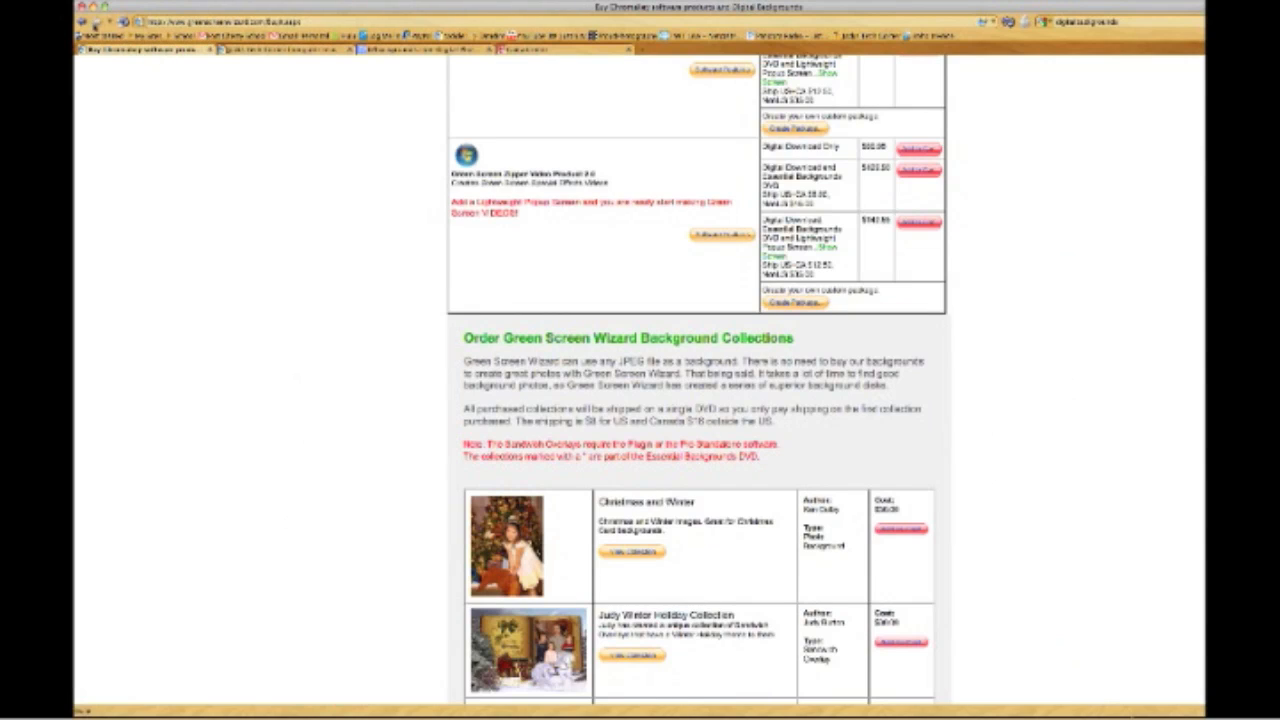
pyautogui.click(94, 7)
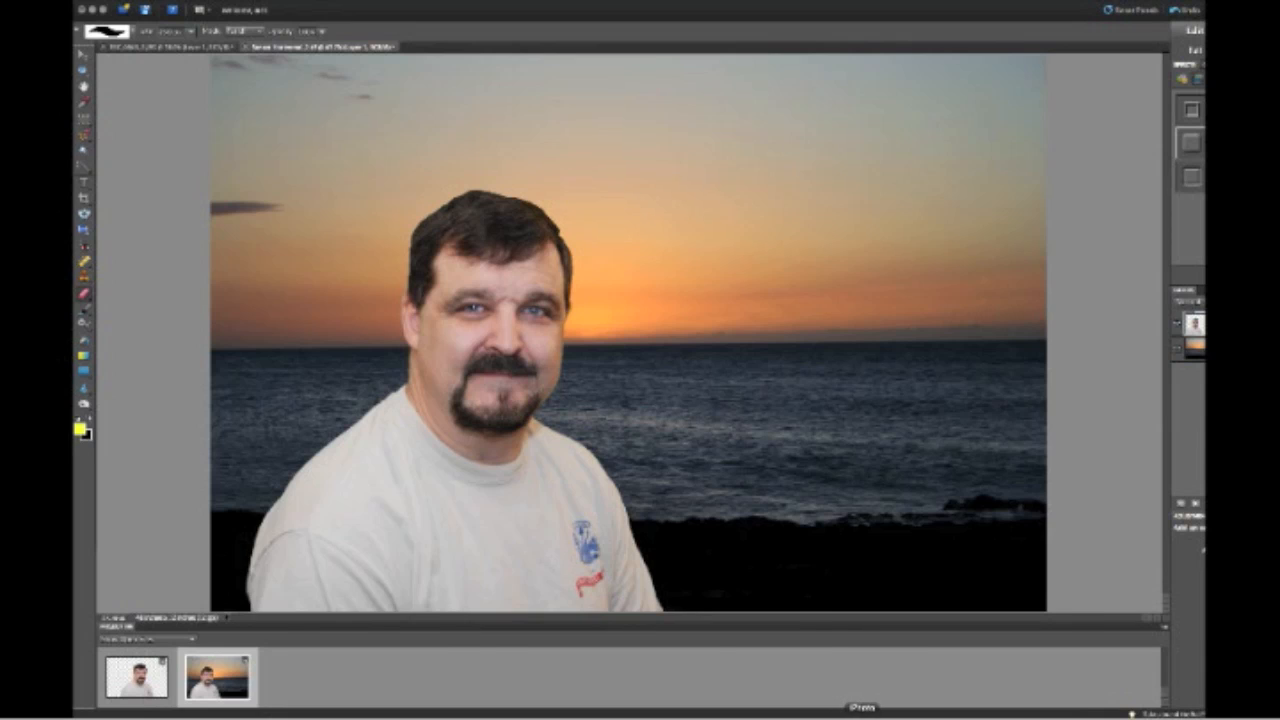
# Step: Switch to iPhoto, expand the Scenes folder and view the Kids Snow 2005 album for possible background photos
pyautogui.click(862, 712)
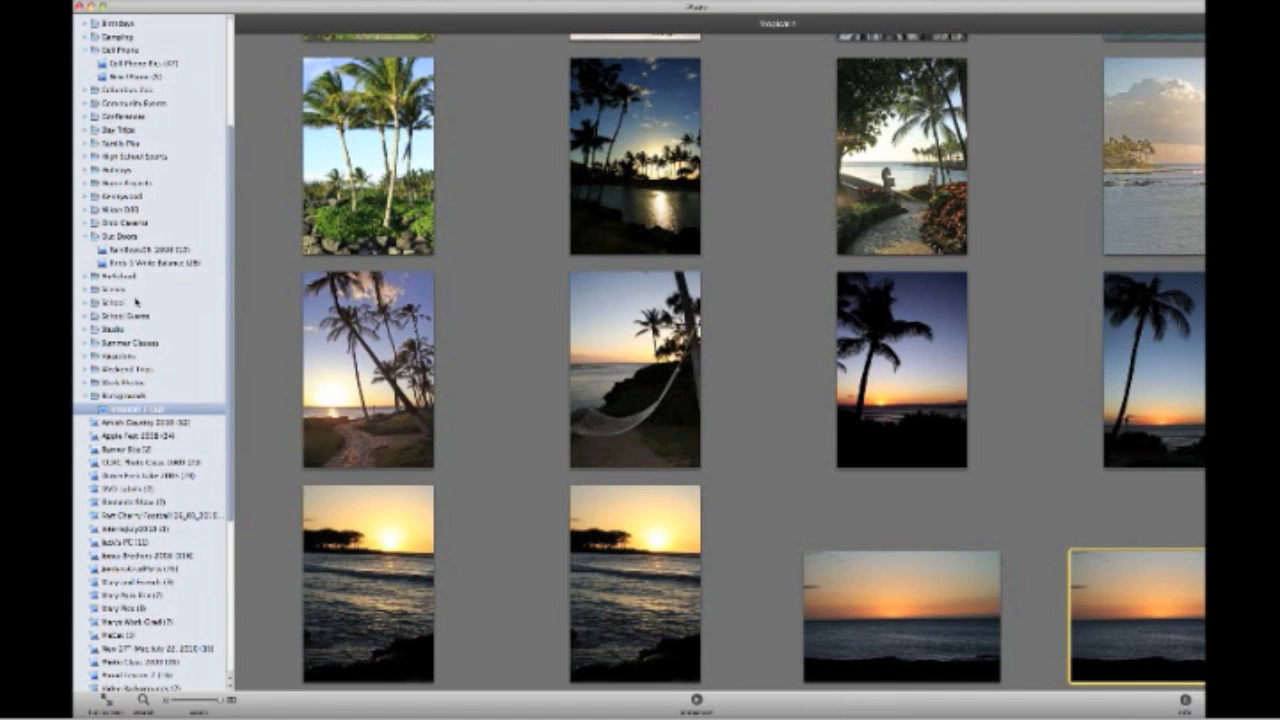
pyautogui.click(86, 290)
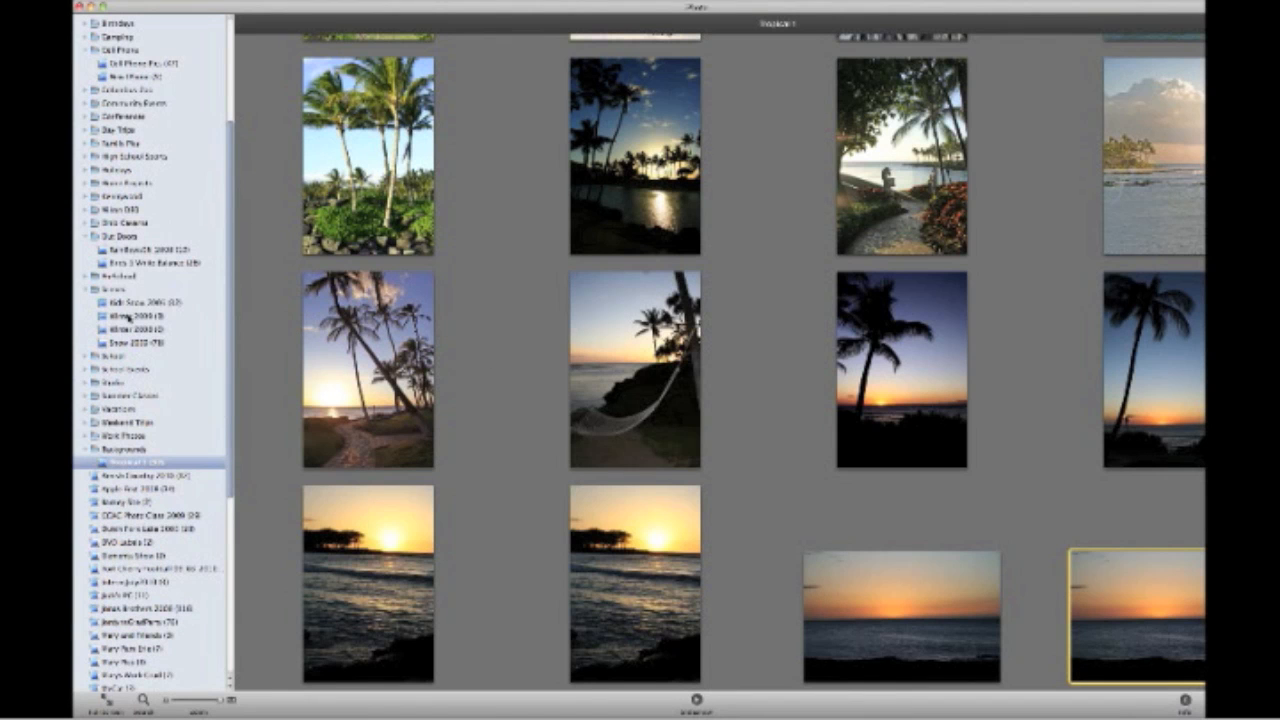
pyautogui.click(128, 316)
pyautogui.click(130, 303)
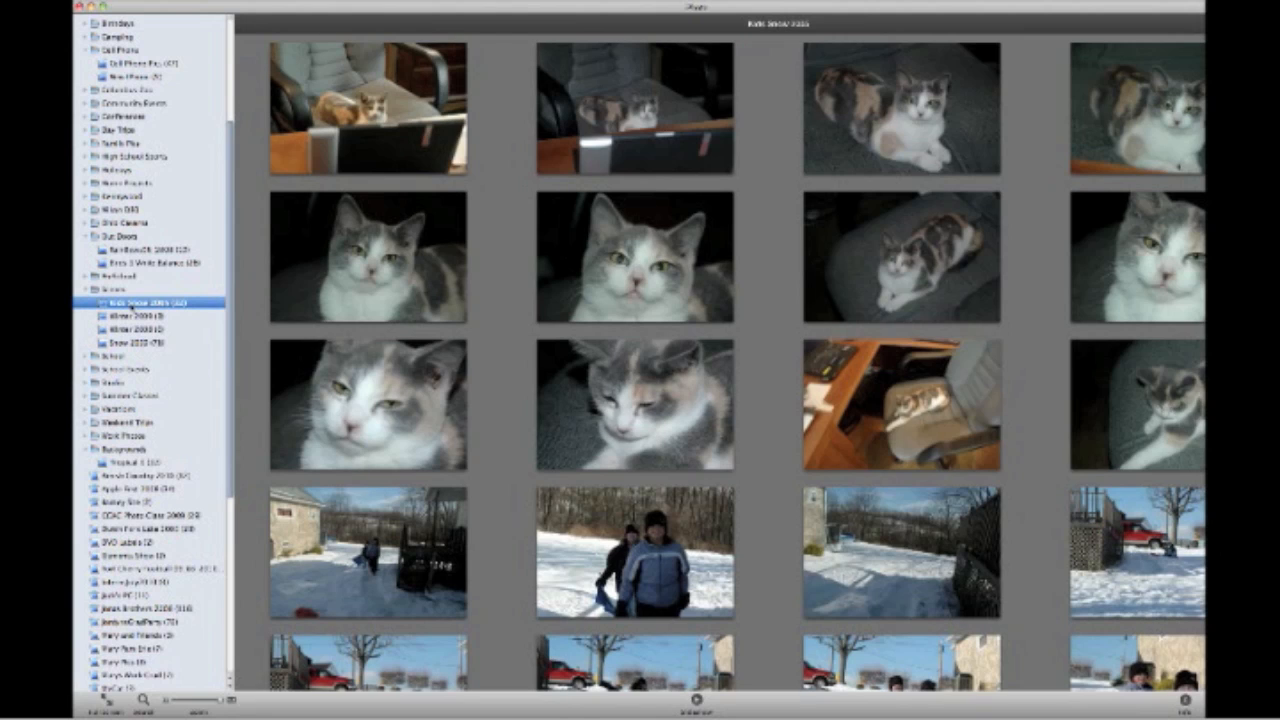
pyautogui.scroll(-5, 120, 308)
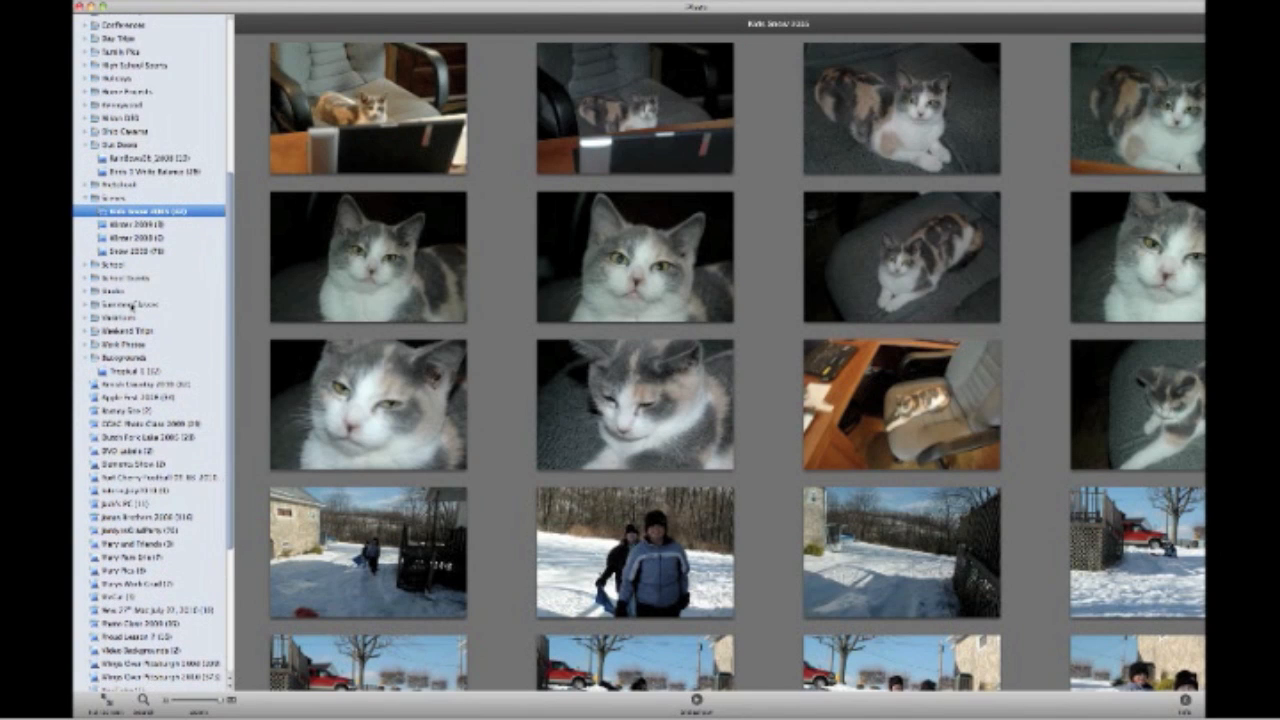
# Step: Expand the Vacations folder and look through the Cruise 2006, Norfolk Navy Base, Virginia Beach and Disney 2004 albums for background photos
pyautogui.click(112, 319)
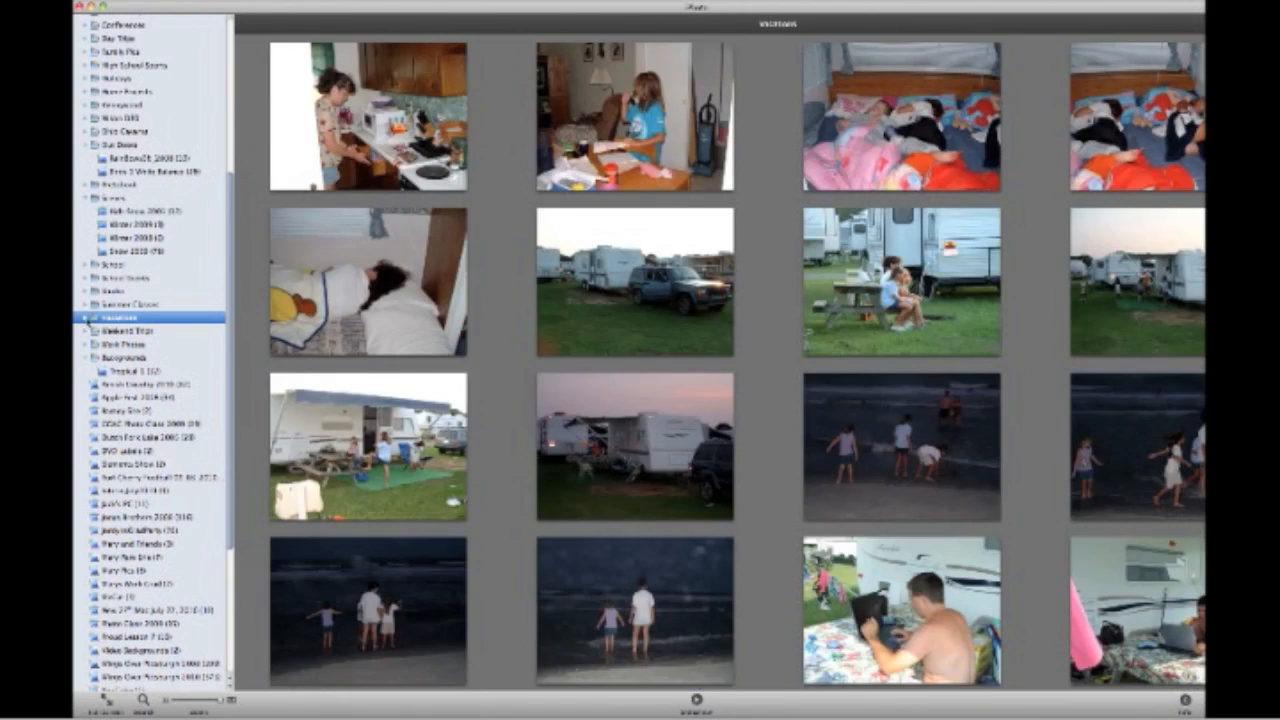
pyautogui.click(87, 318)
pyautogui.click(120, 331)
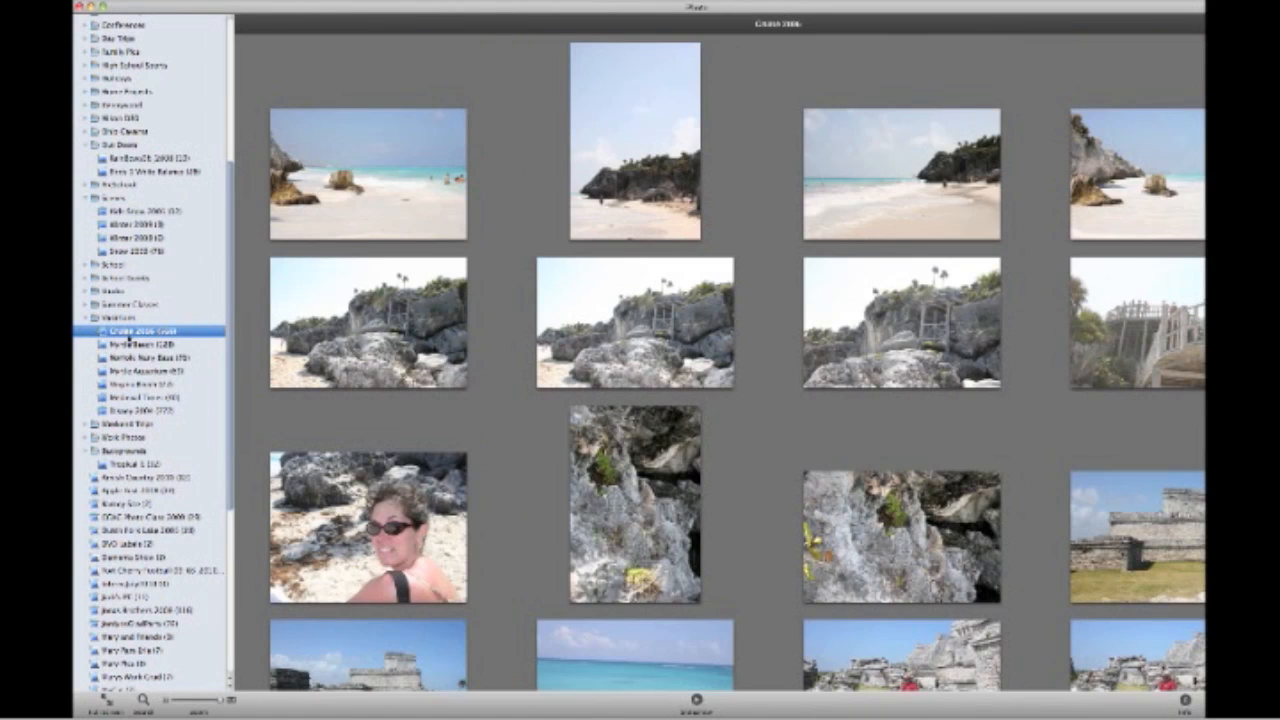
pyautogui.click(136, 360)
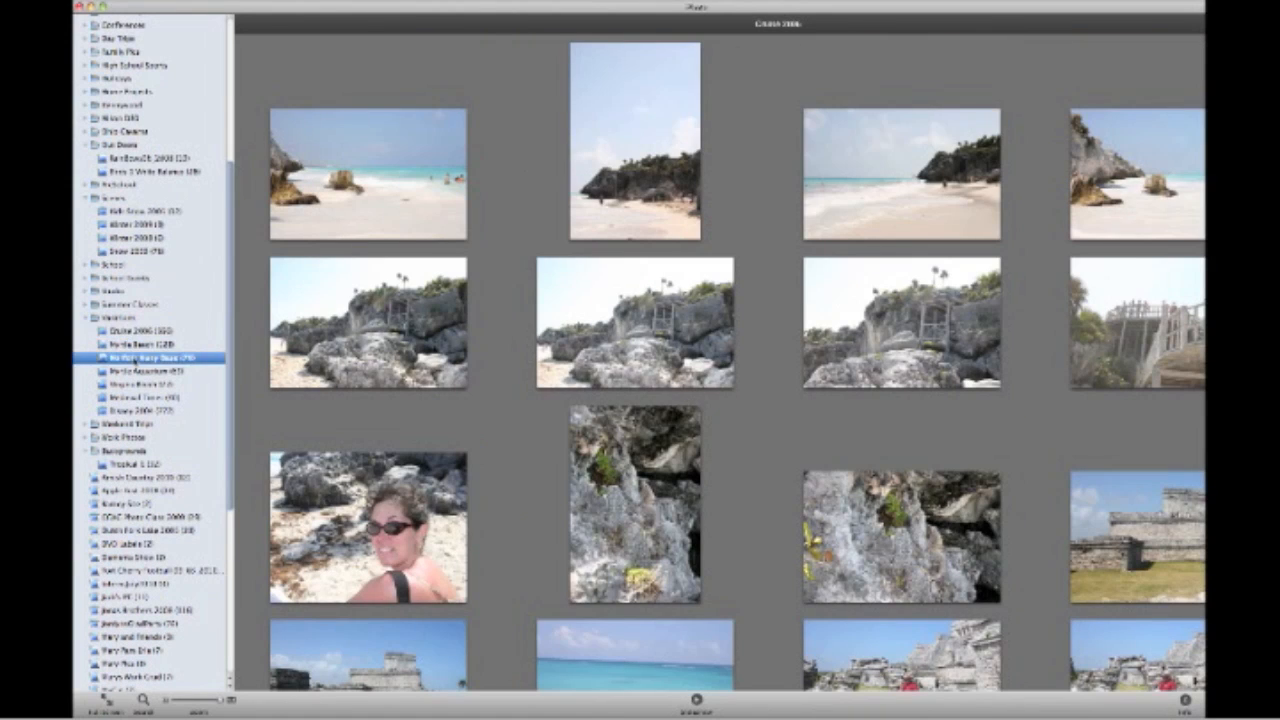
pyautogui.scroll(1, 136, 360)
pyautogui.scroll(-5, 137, 362)
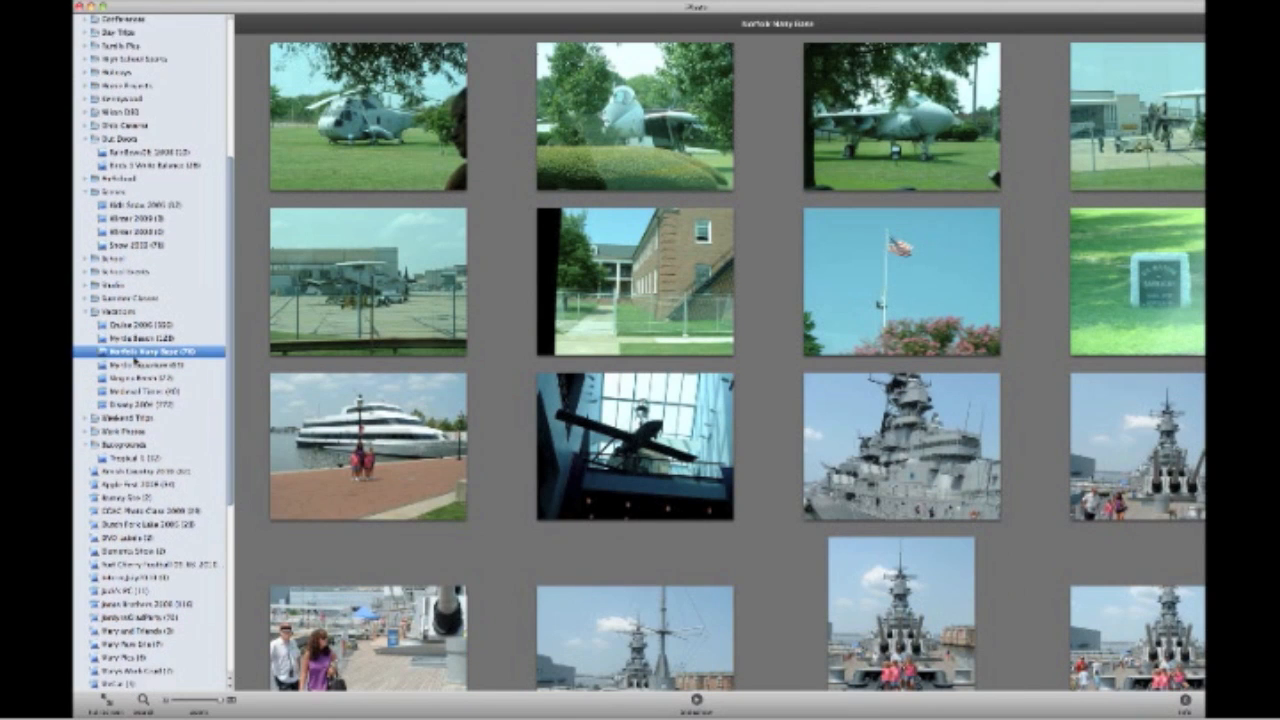
pyautogui.click(145, 305)
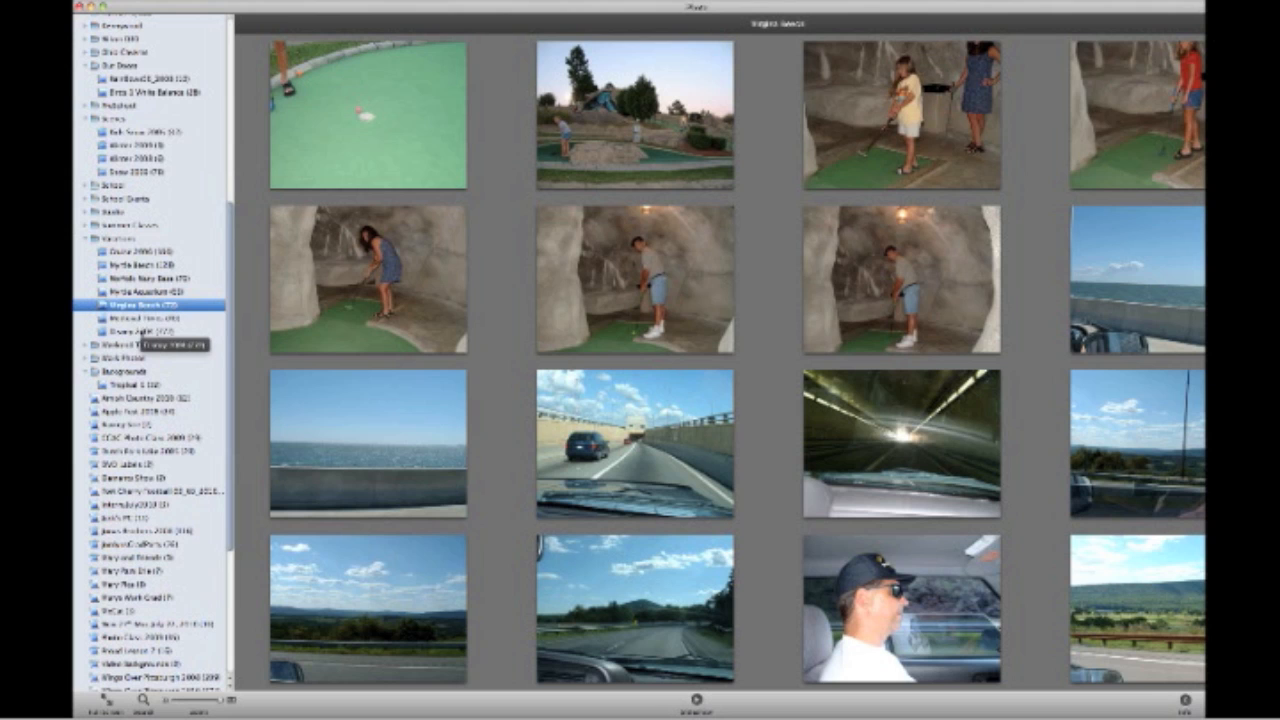
pyautogui.click(140, 331)
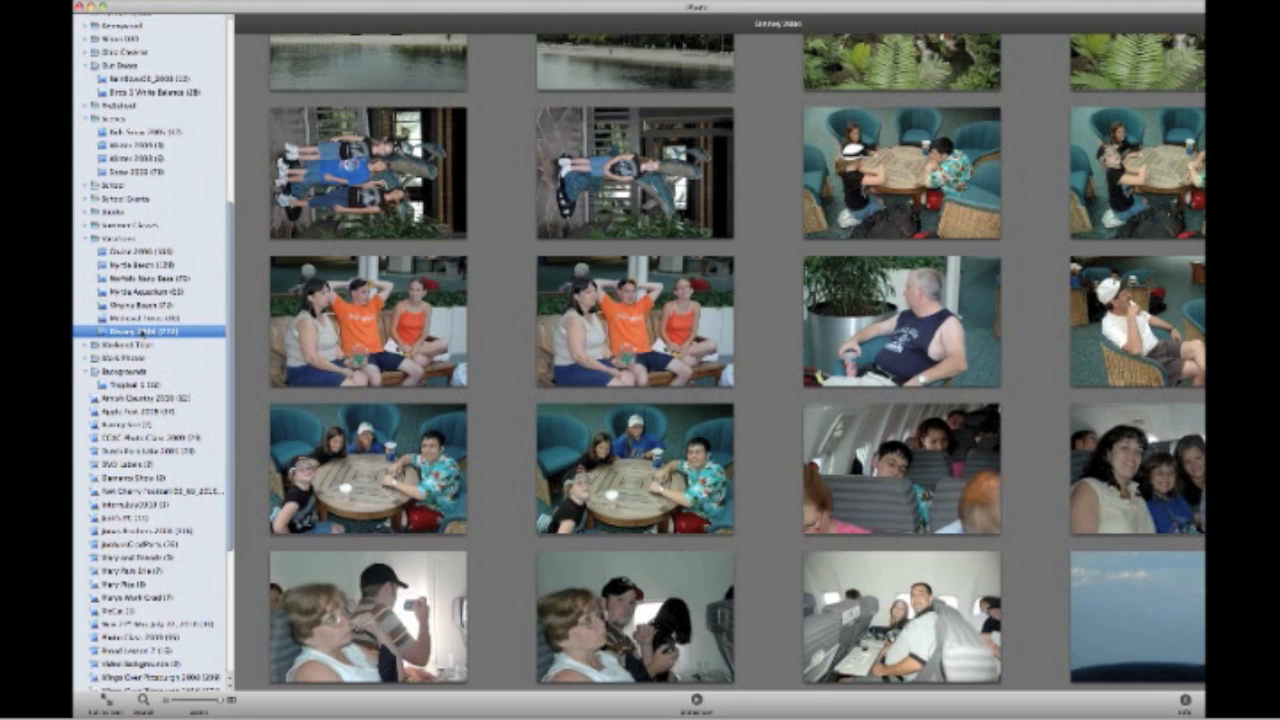
# Step: Expand the Weekend Trips folder and open the Carnegie Musume album
pyautogui.scroll(-5, 145, 335)
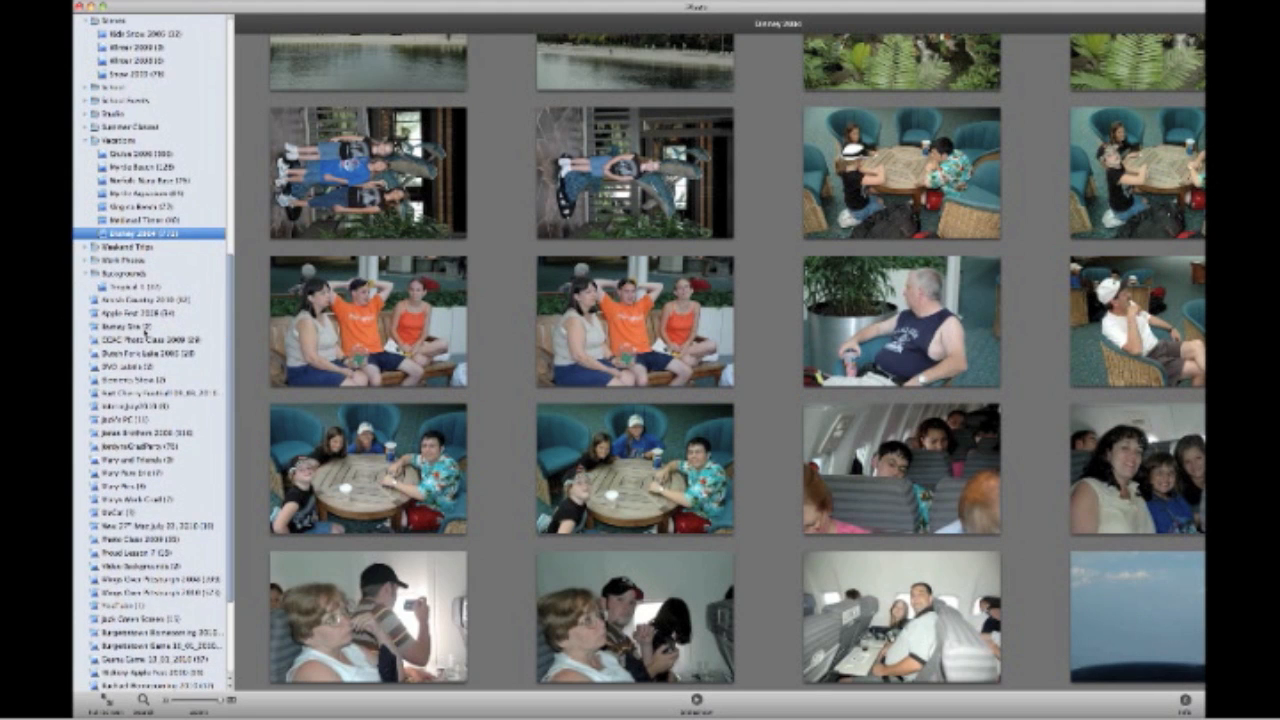
pyautogui.click(86, 247)
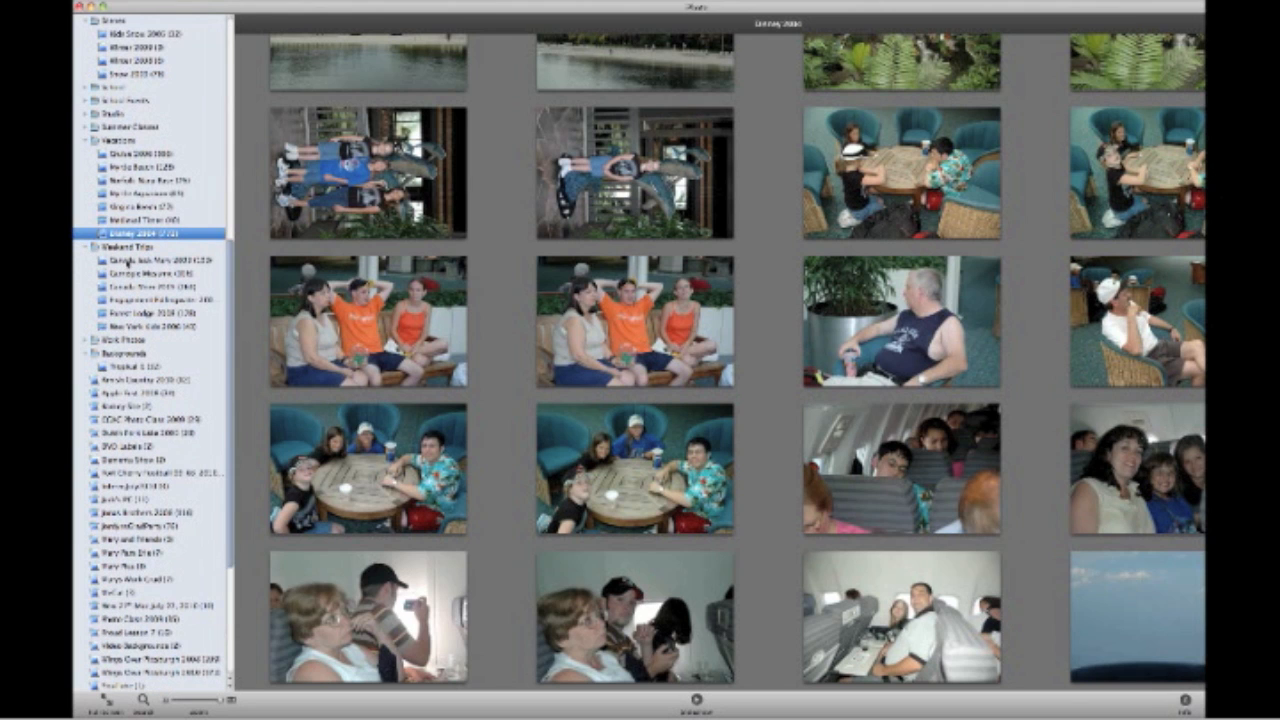
pyautogui.click(128, 275)
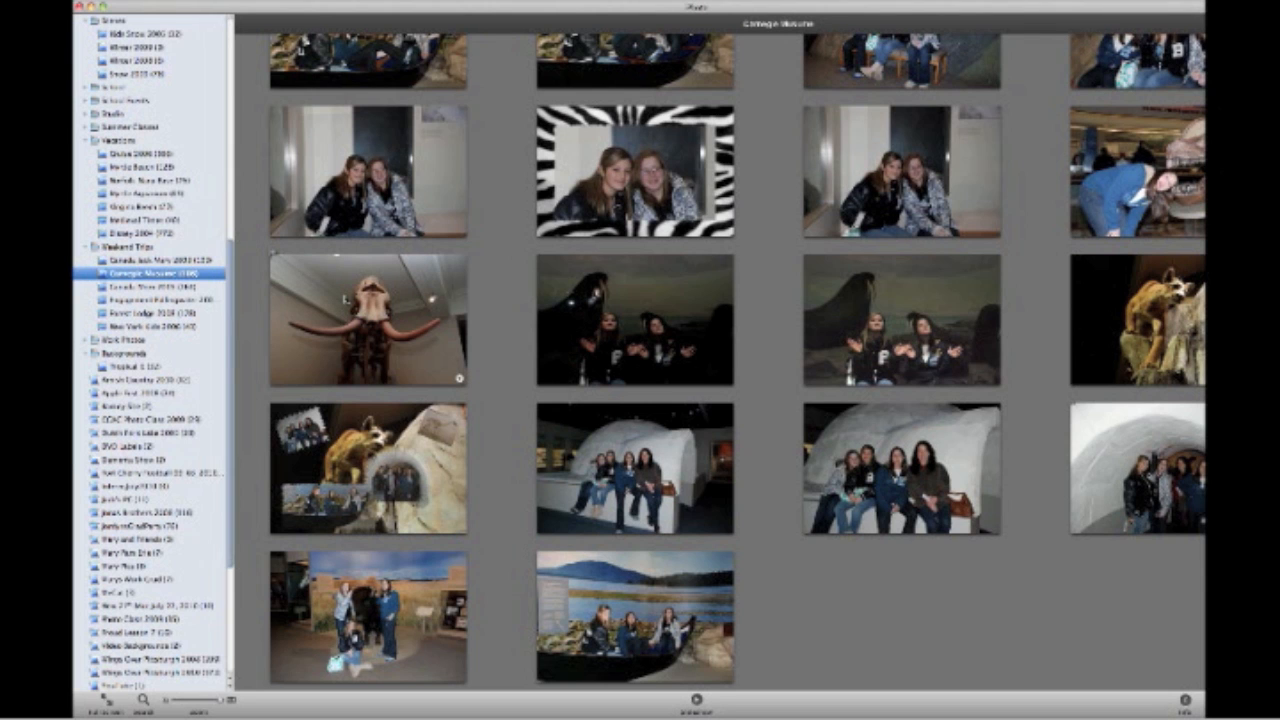
# Step: Look through the Carnegie Musume album for exhibit and dinosaur photos that could supply backgrounds or subjects
pyautogui.scroll(2, 345, 298)
pyautogui.scroll(1, 345, 298)
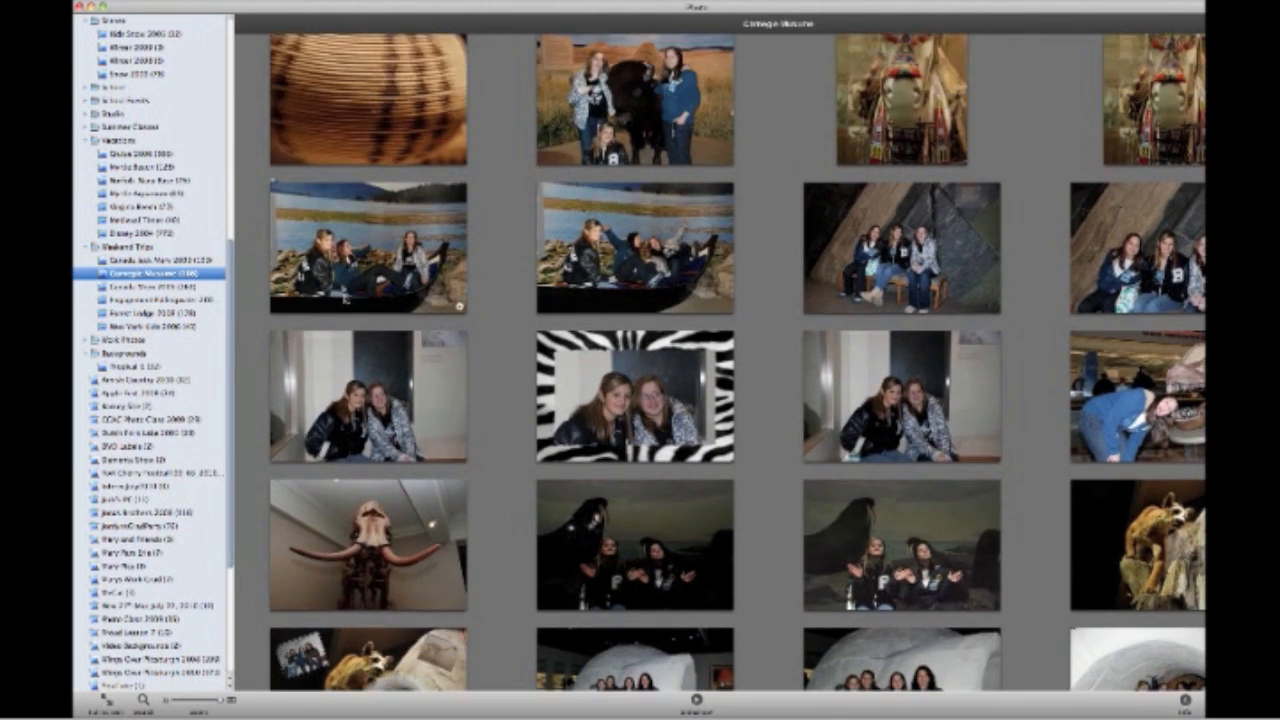
pyautogui.scroll(4, 345, 298)
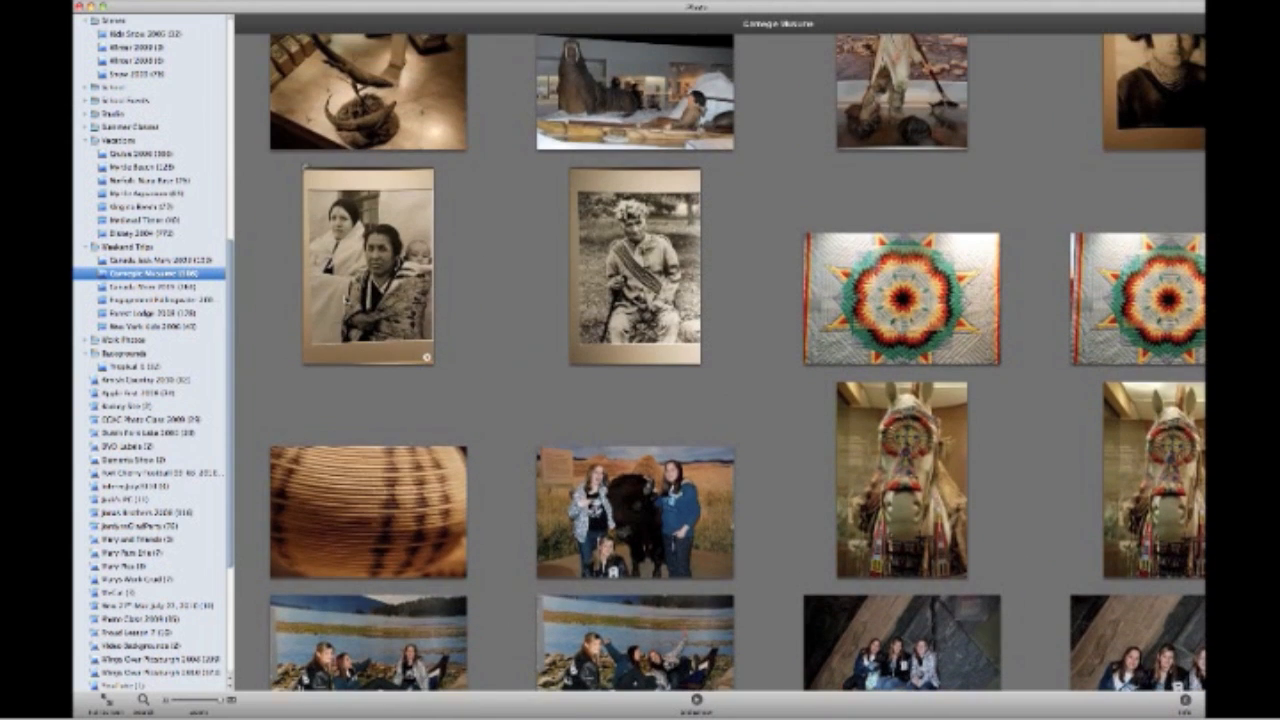
pyautogui.scroll(1, 720, 362)
pyautogui.scroll(2, 345, 298)
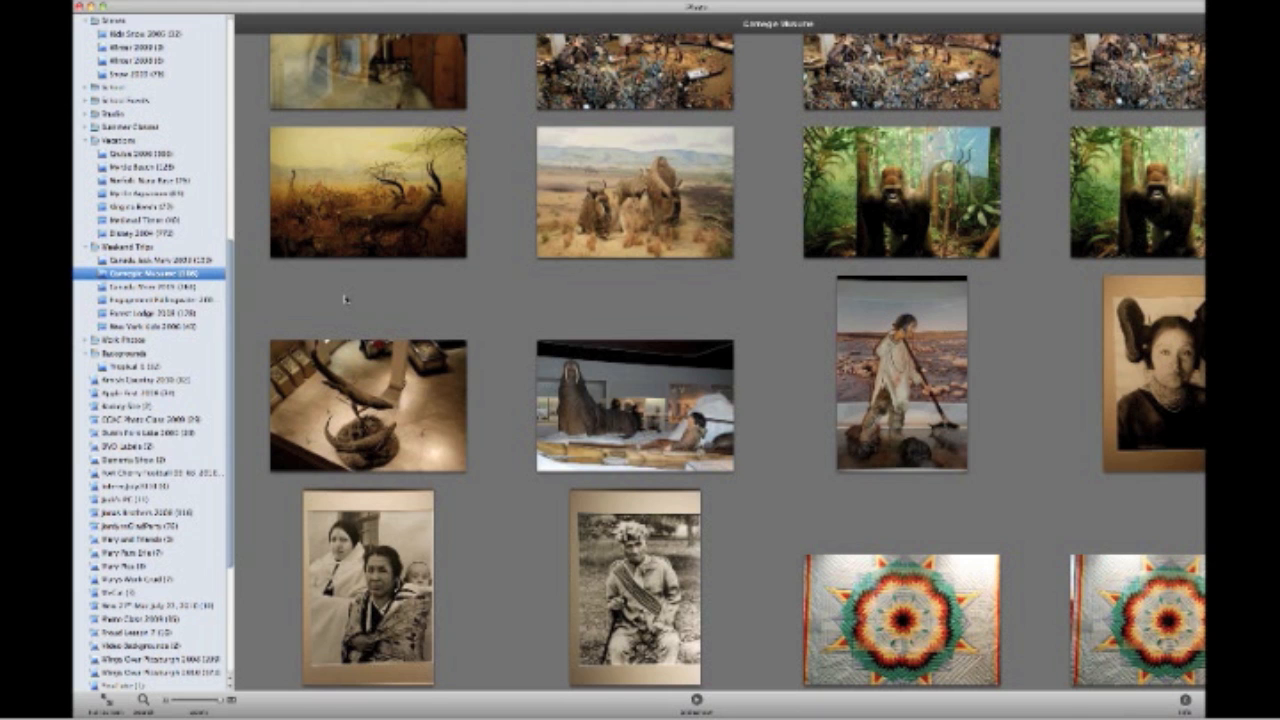
pyautogui.scroll(1, 345, 298)
pyautogui.scroll(1, 345, 298)
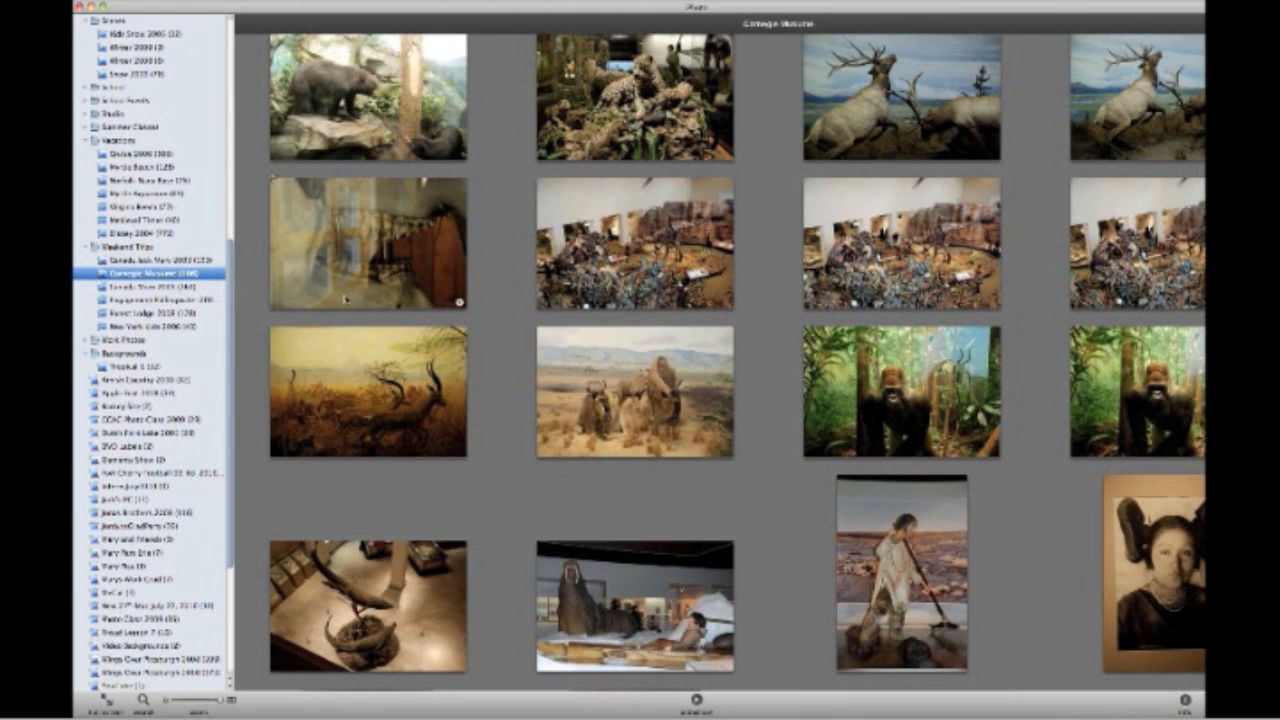
pyautogui.scroll(2, 345, 298)
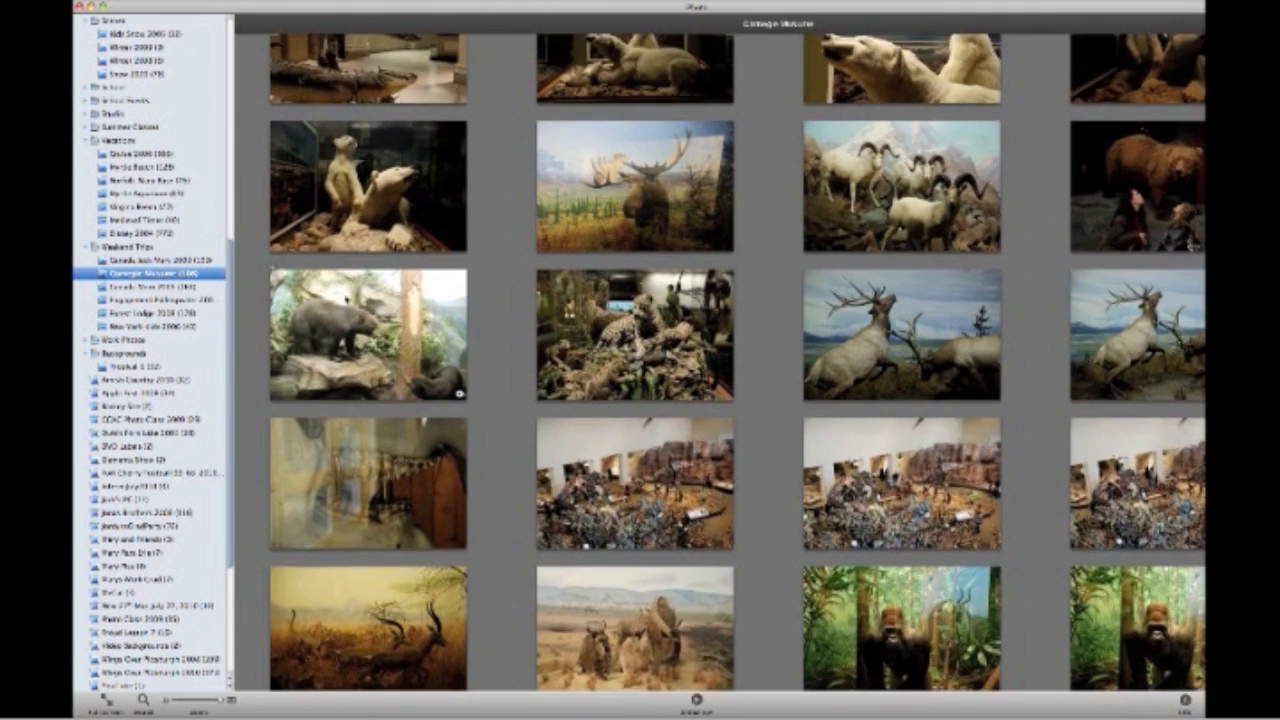
pyautogui.scroll(4, 738, 362)
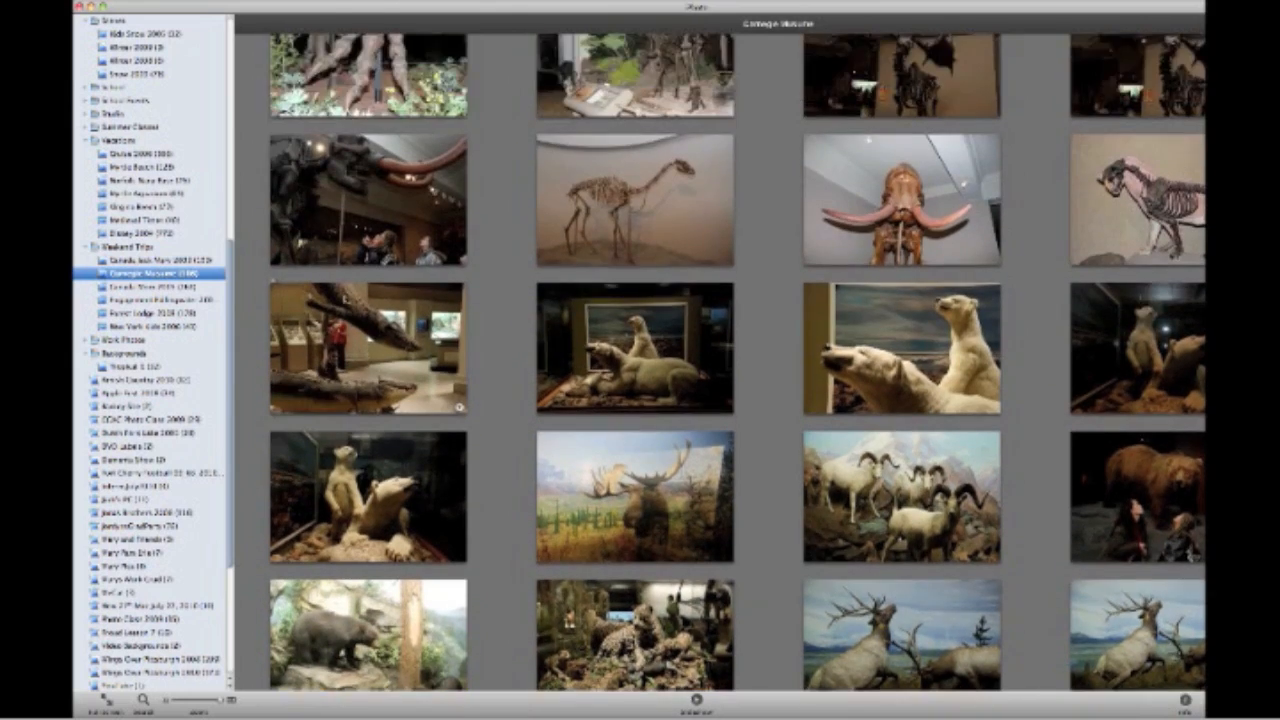
pyautogui.scroll(8, 737, 362)
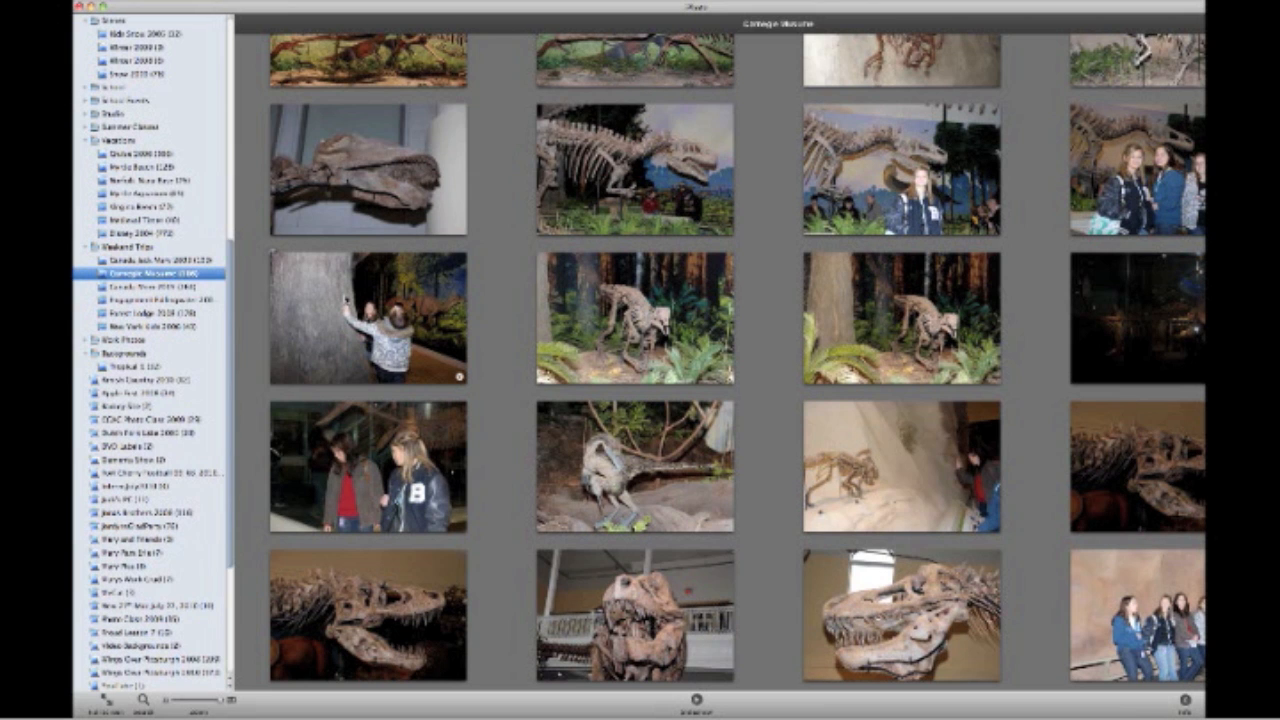
pyautogui.scroll(3, 738, 362)
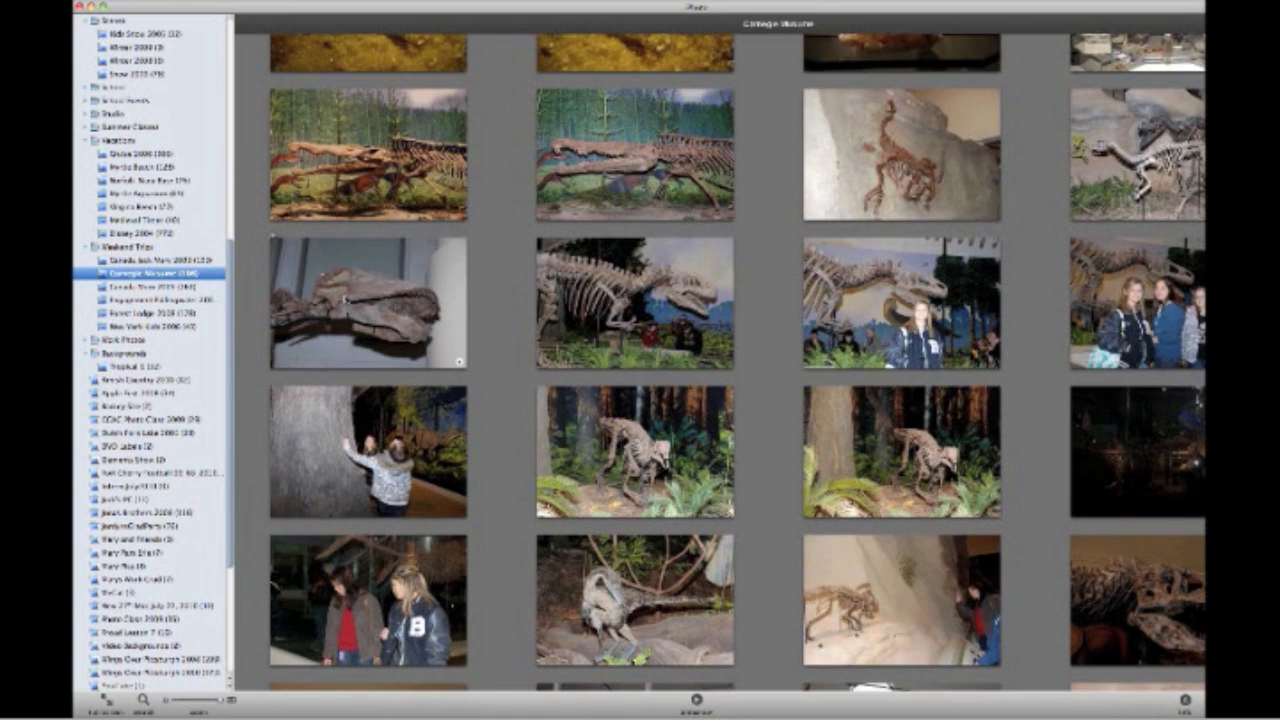
pyautogui.scroll(3, 738, 362)
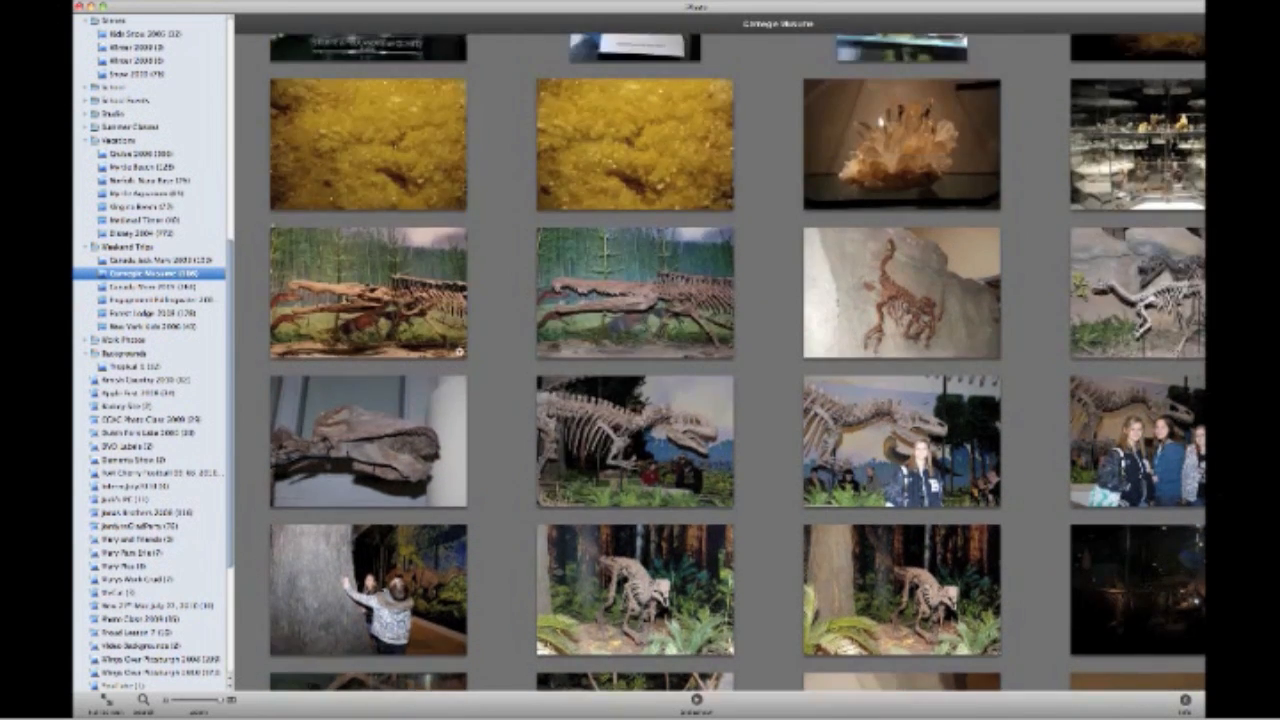
pyautogui.scroll(-2, 738, 362)
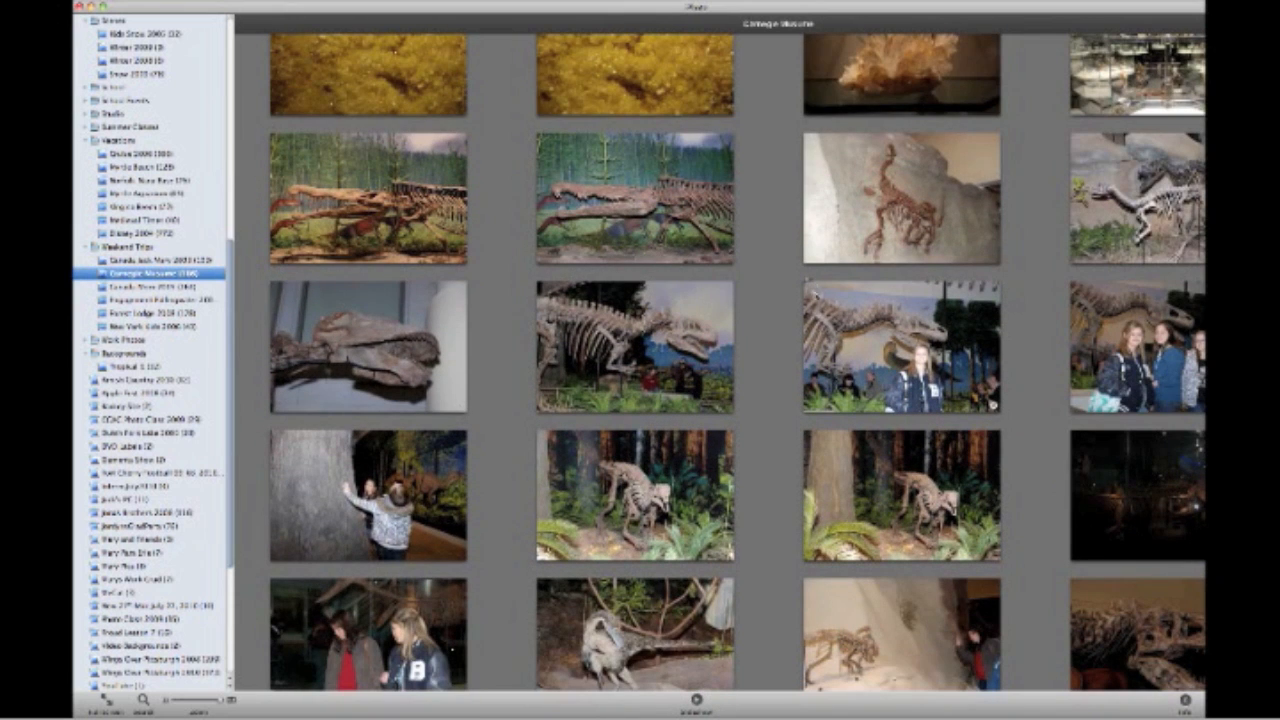
# Step: Open the photo of the girl in front of the dinosaur skeleton in the external editor and duplicate its layer
pyautogui.click(858, 326)
pyautogui.rightClick(858, 326)
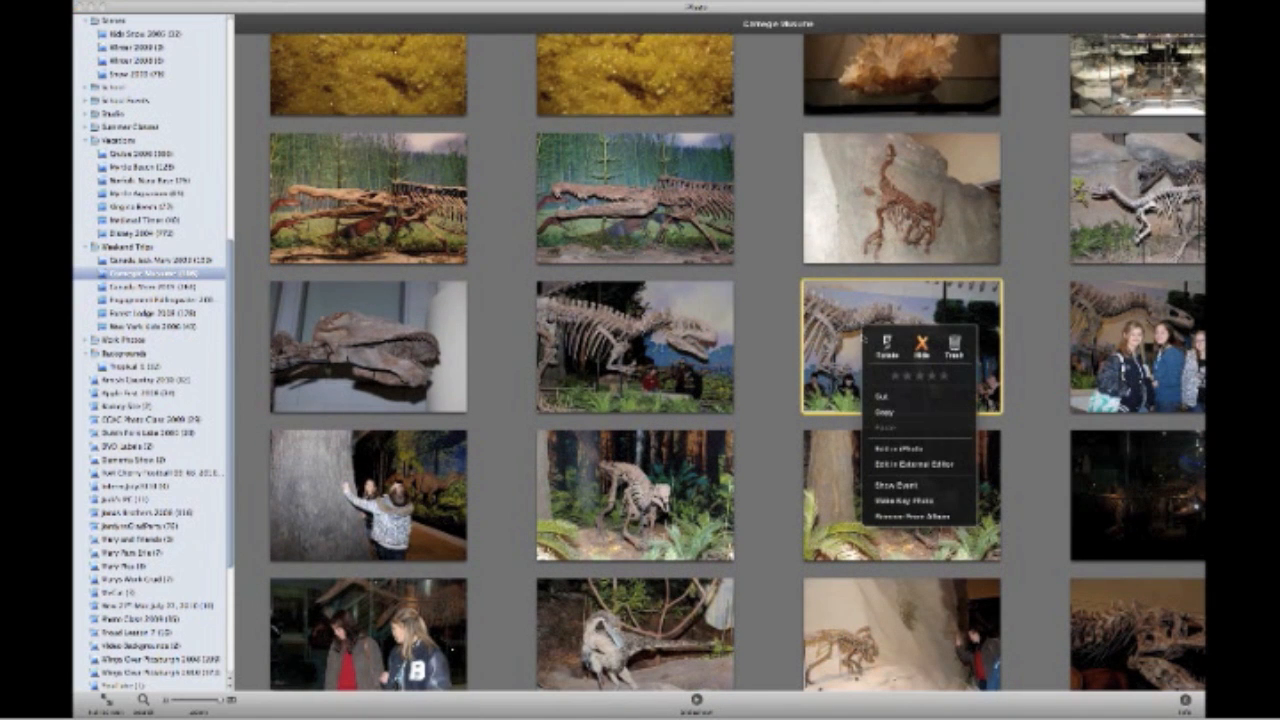
pyautogui.click(877, 464)
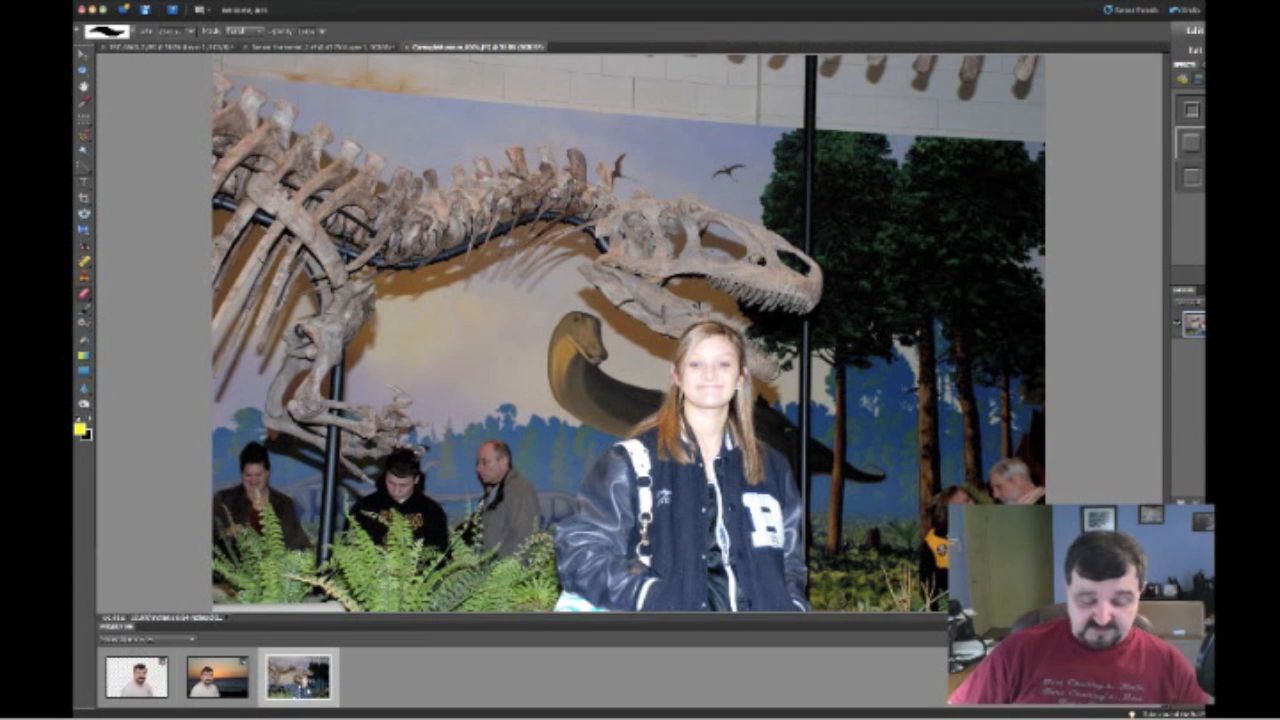
pyautogui.hotkey('ctrl', 'j')
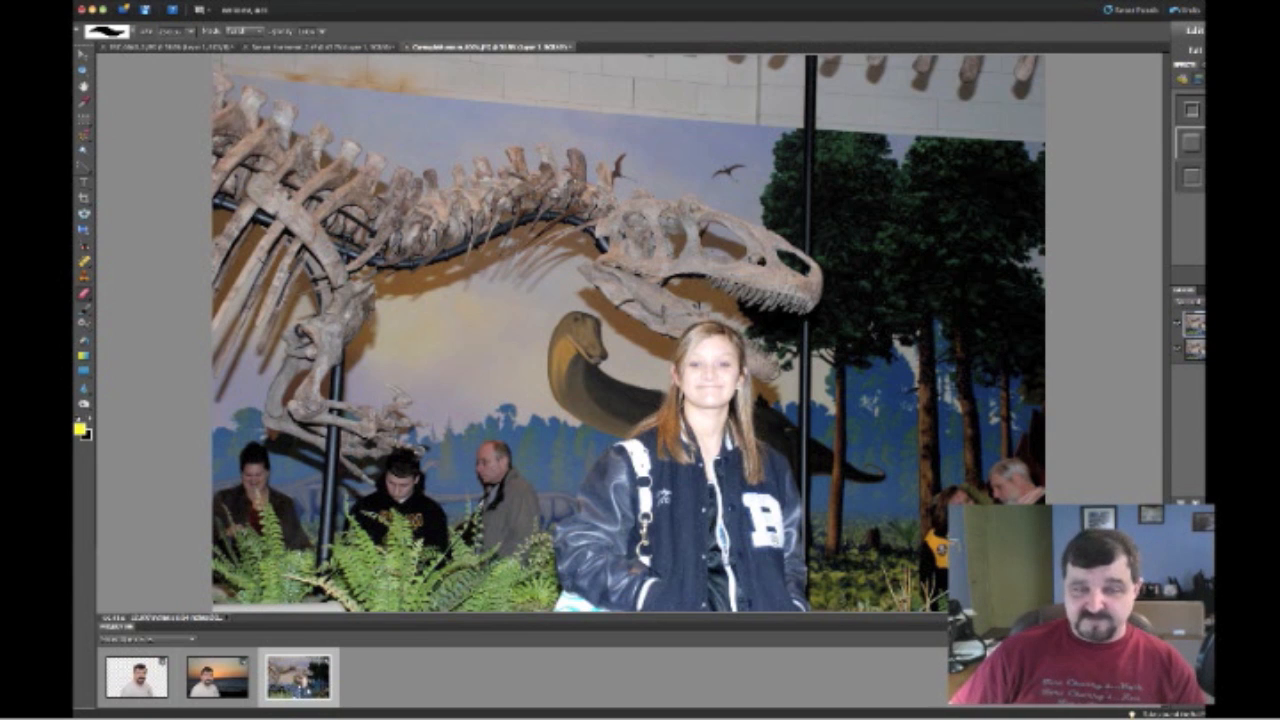
# Step: Select the girl in the varsity jacket with the Quick Selection tool and check the selection edge along her hair and jacket
pyautogui.click(86, 170)
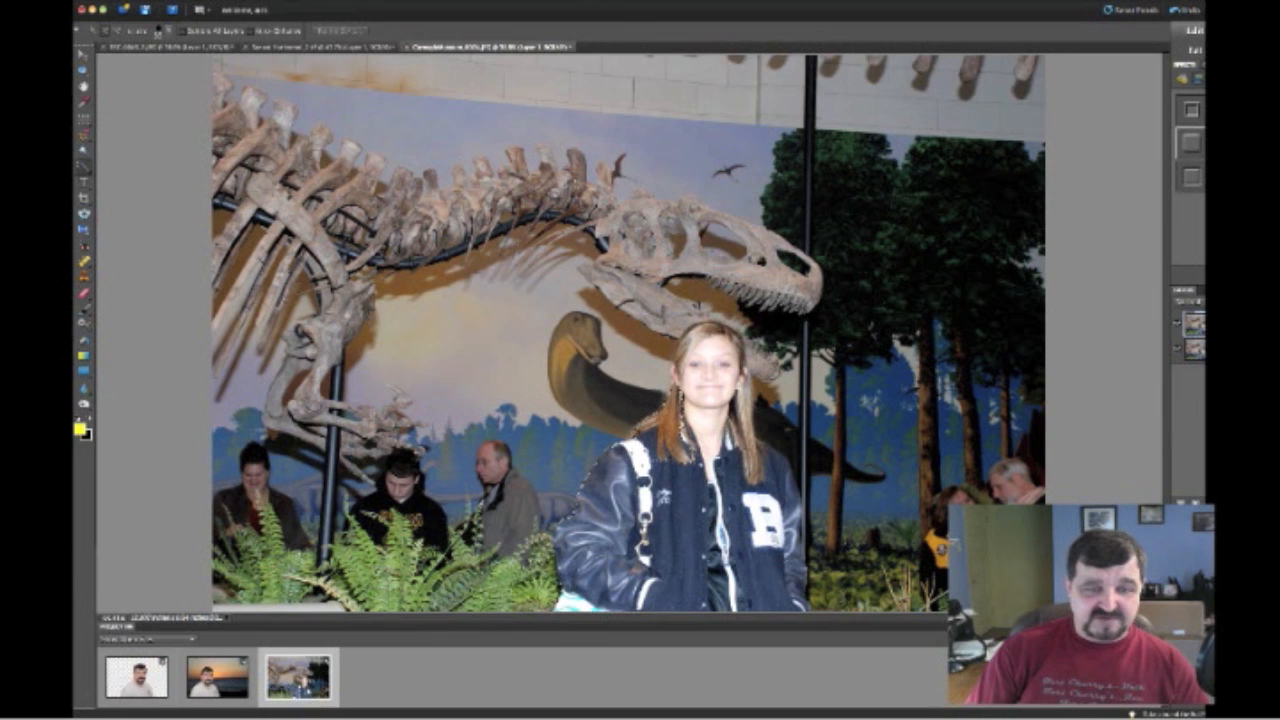
pyautogui.click(682, 386)
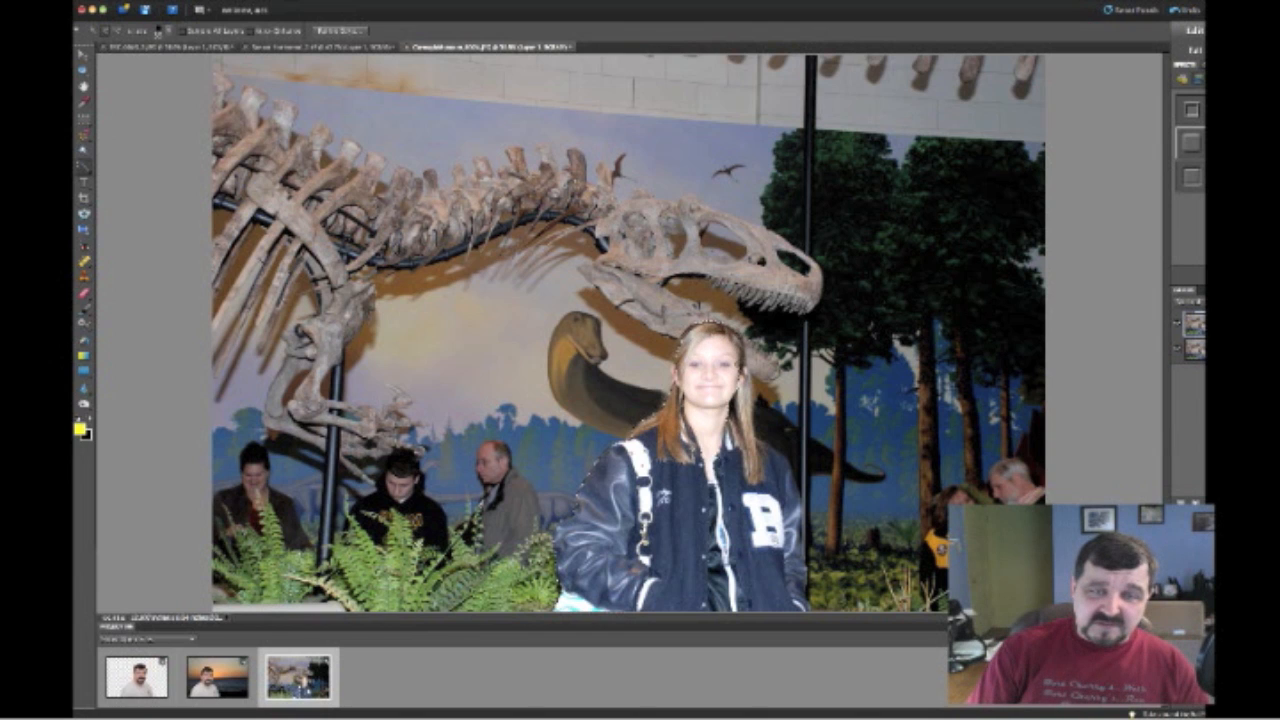
pyautogui.moveTo(748, 378); pyautogui.dragTo(749, 484)
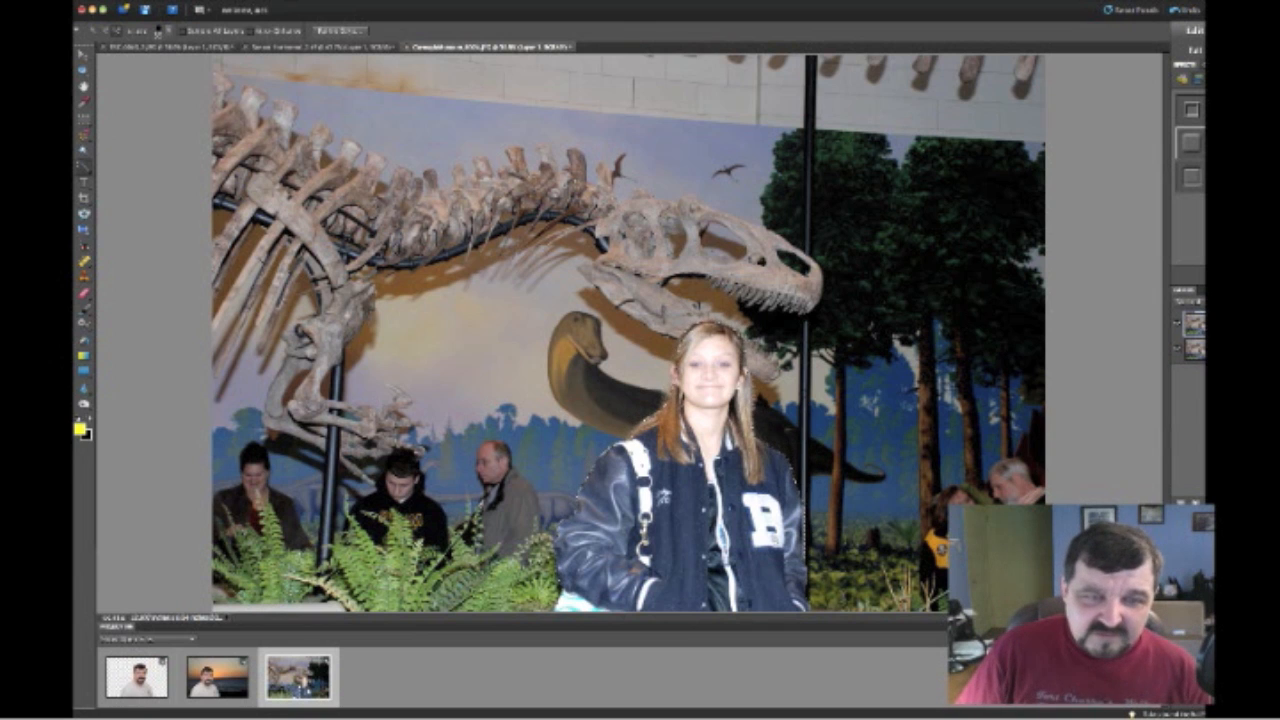
pyautogui.press('z')
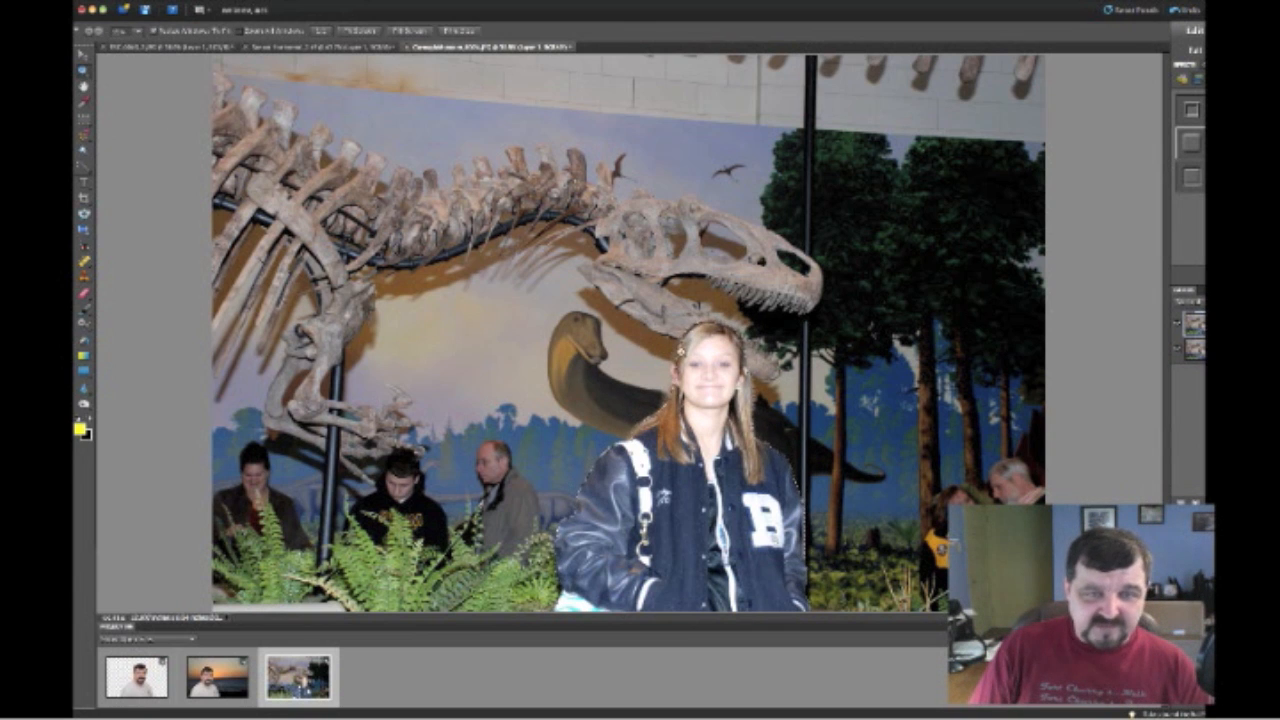
pyautogui.click(679, 353)
pyautogui.click(650, 351)
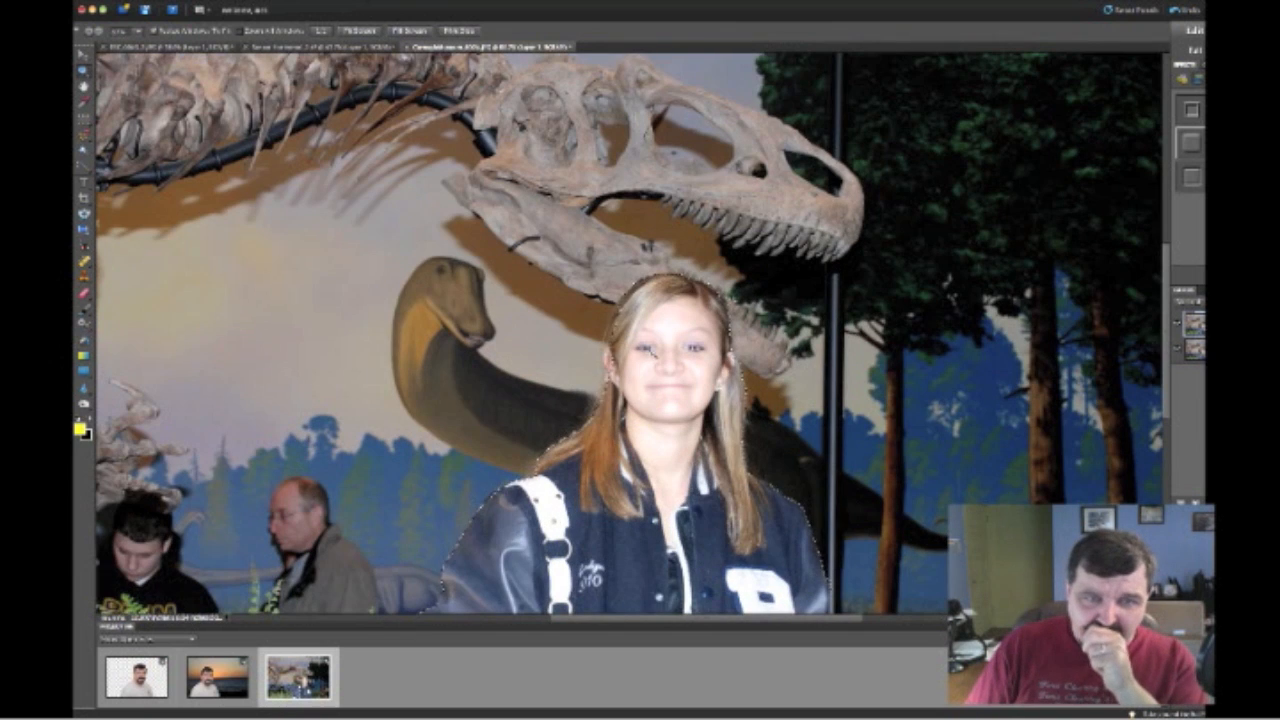
pyautogui.click(648, 352)
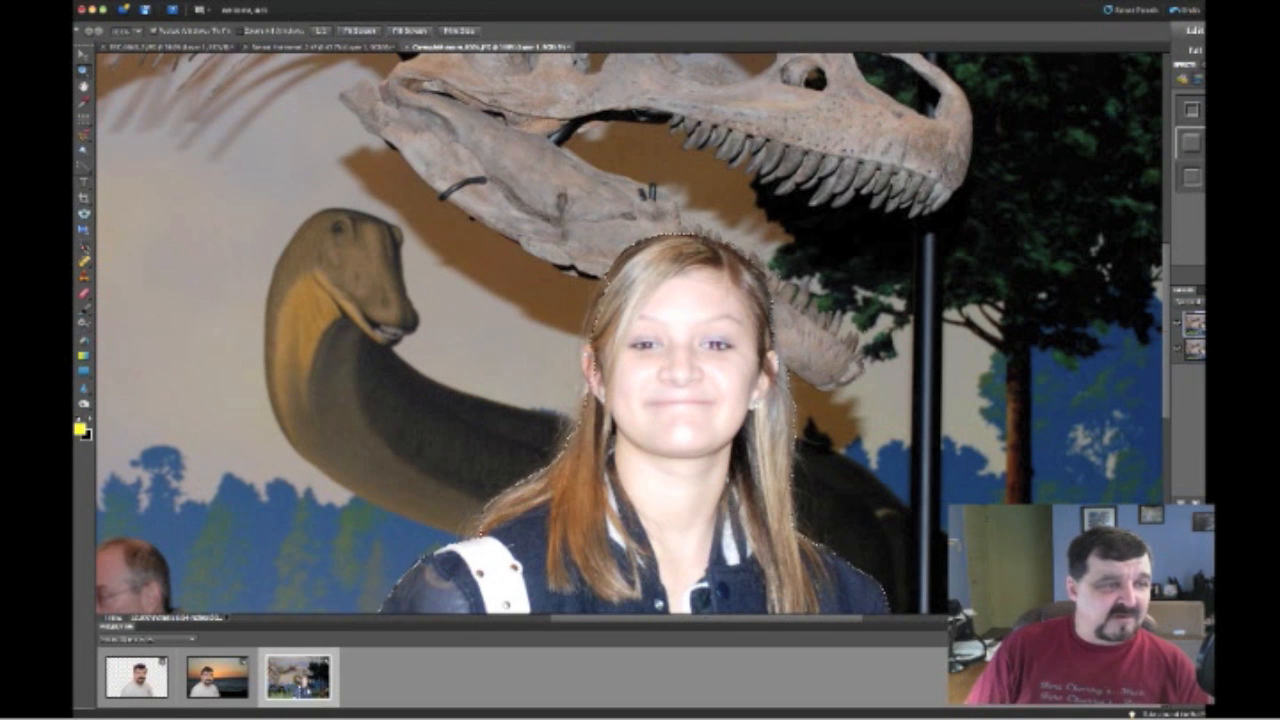
pyautogui.click(84, 167)
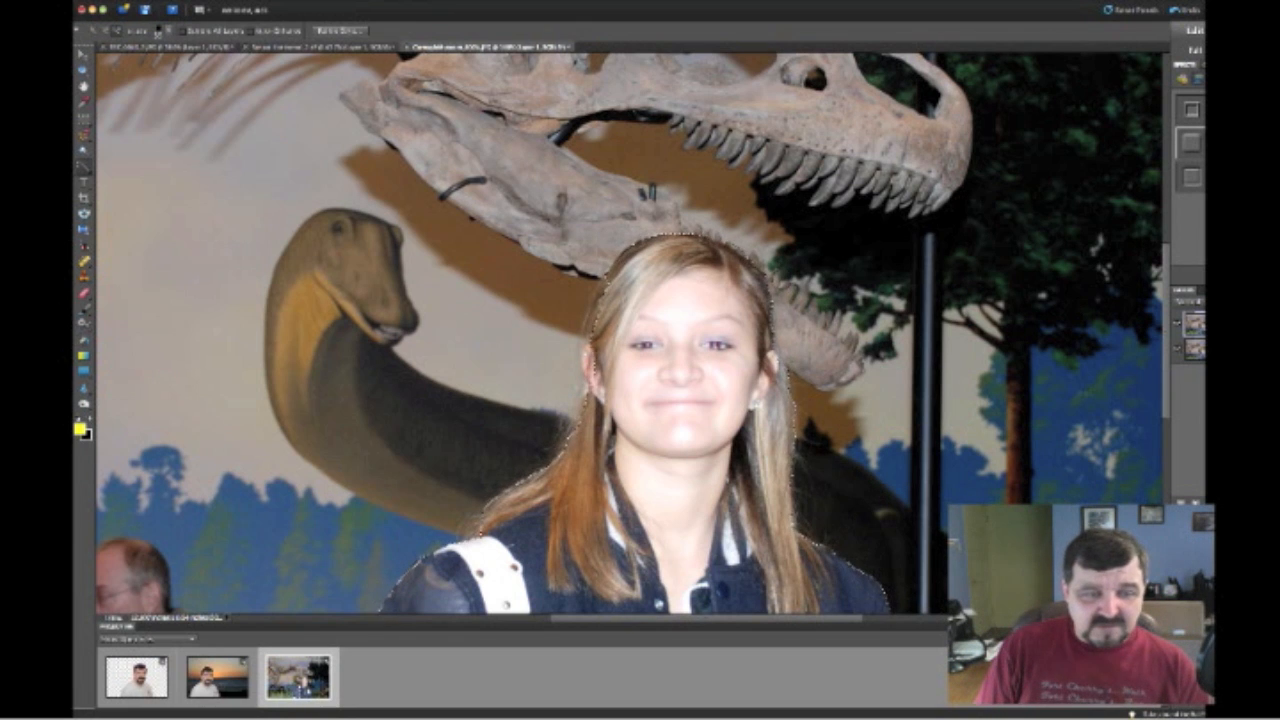
pyautogui.scroll(-10, 630, 330)
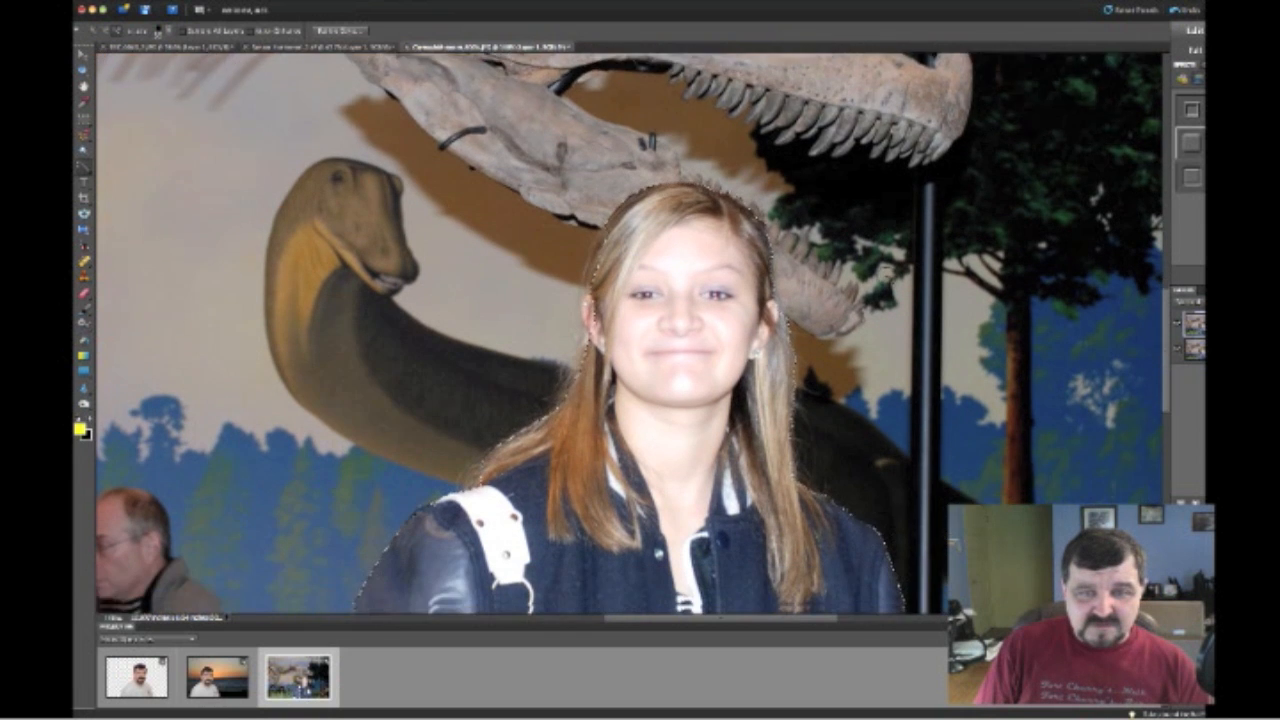
pyautogui.scroll(-1, 947, 304)
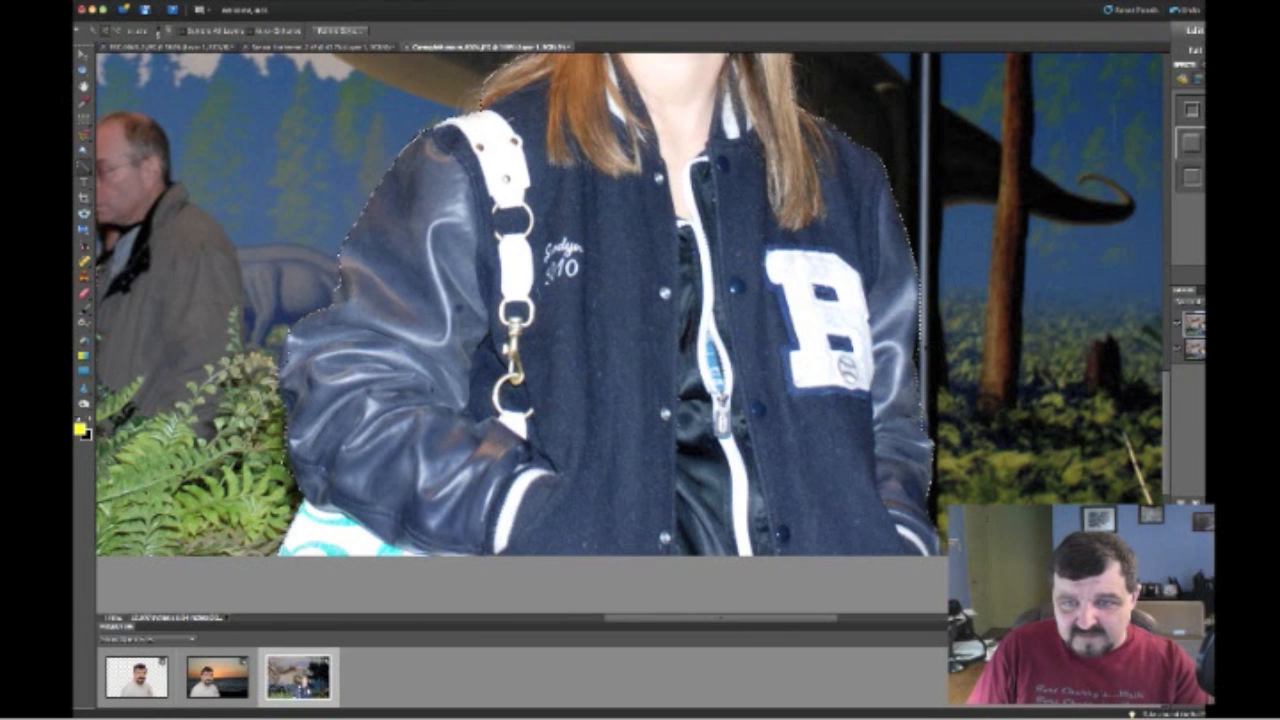
pyautogui.rightClick(902, 349)
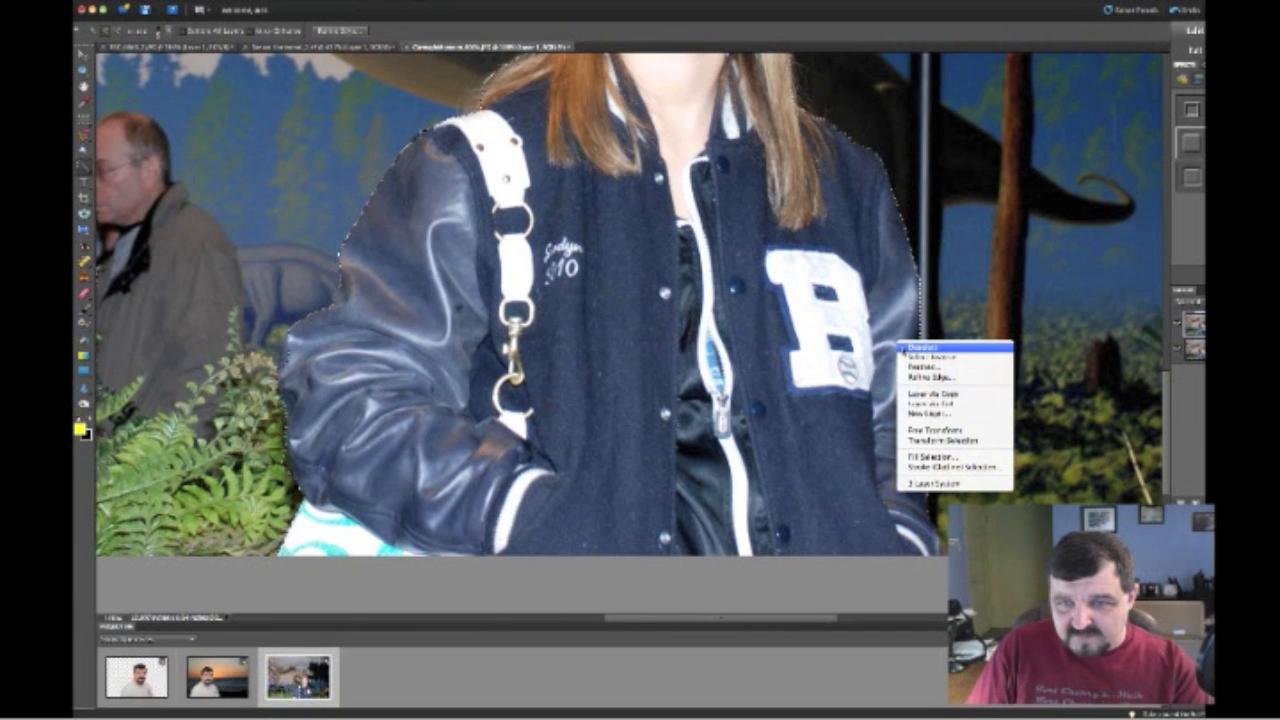
pyautogui.click(904, 348)
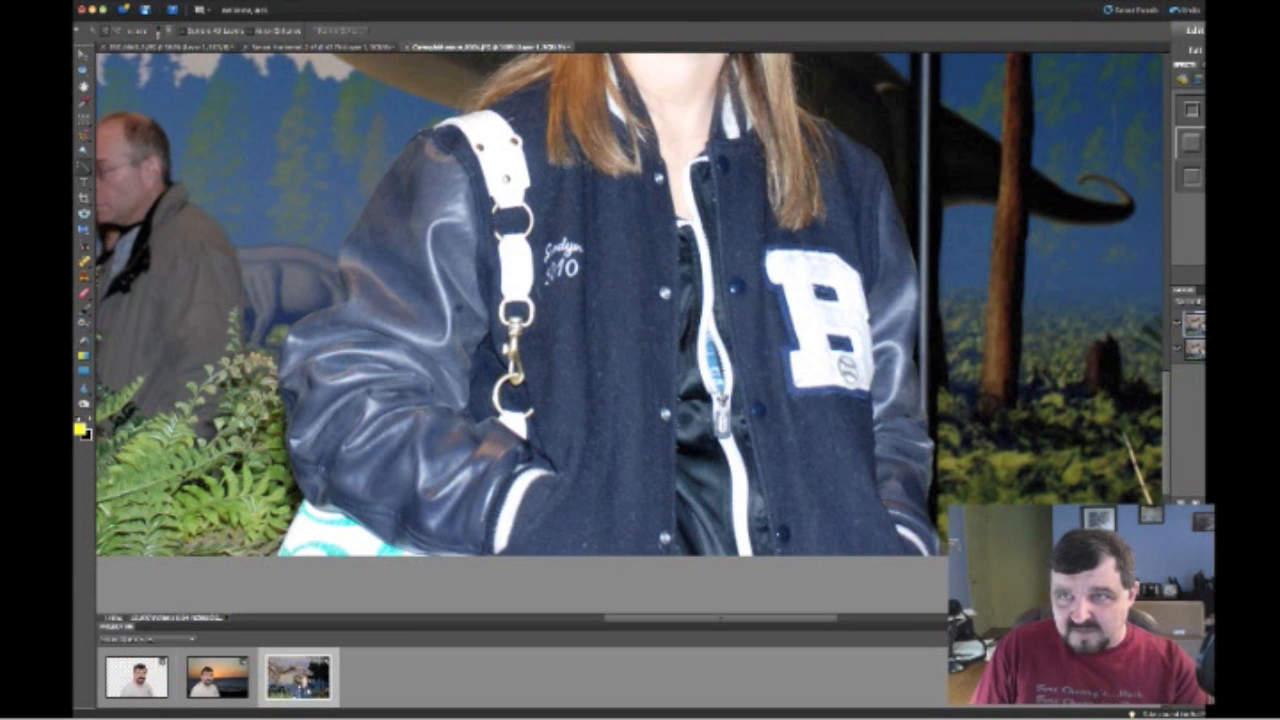
pyautogui.click(1176, 12)
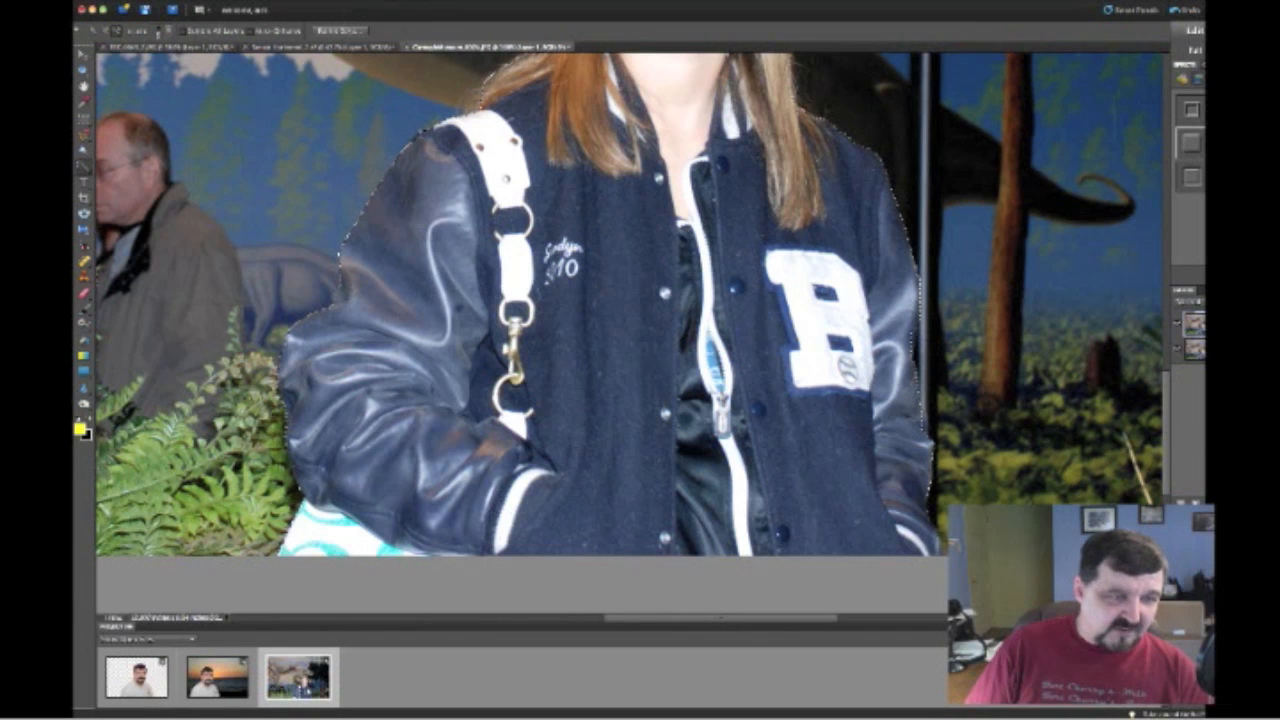
# Step: Try to extend the selection at the hair beside the girl's face, and undo the change
pyautogui.scroll(-5, 346, 451)
pyautogui.scroll(4, 346, 451)
pyautogui.scroll(5, 346, 451)
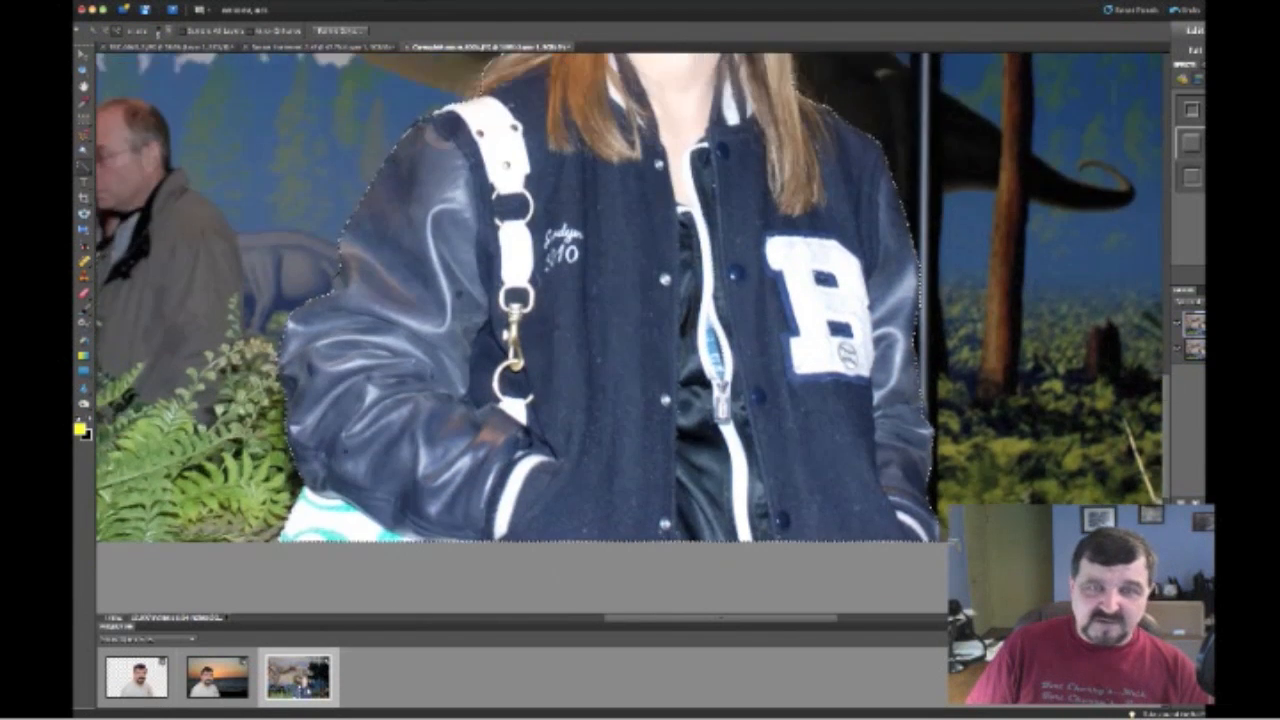
pyautogui.scroll(6, 346, 451)
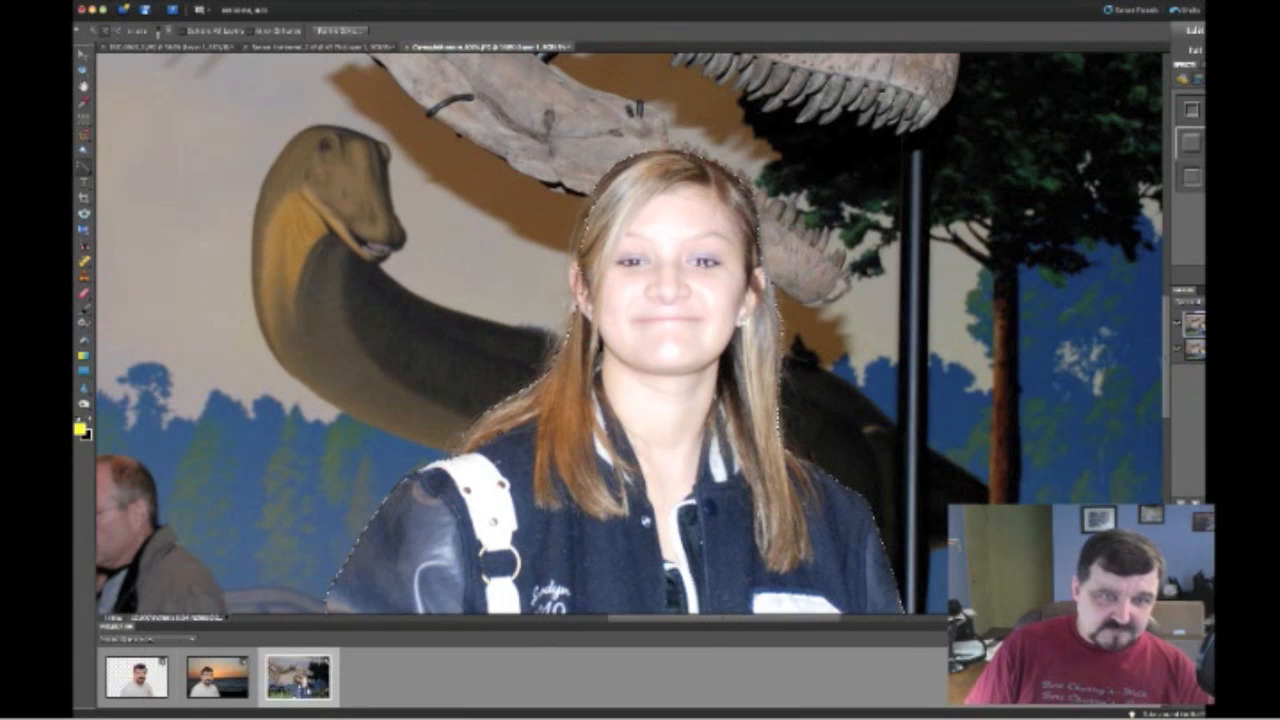
pyautogui.click(570, 310)
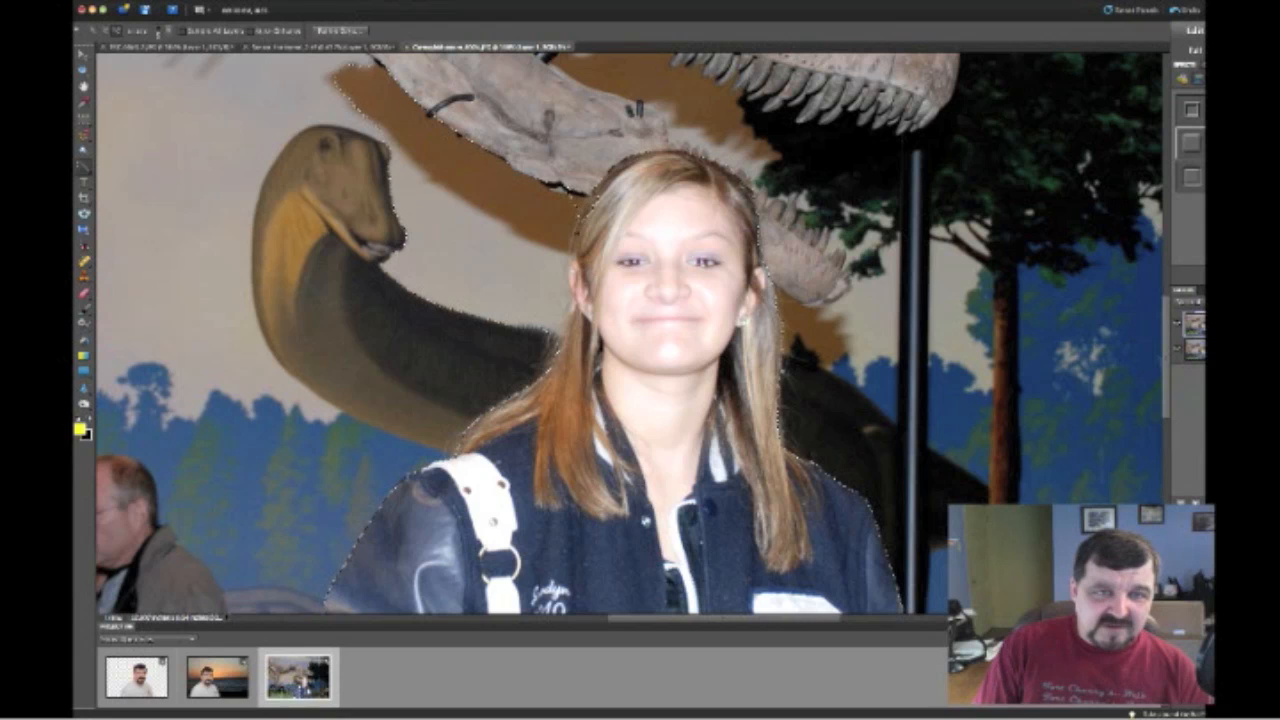
pyautogui.click(550, 222)
pyautogui.press('super+z')
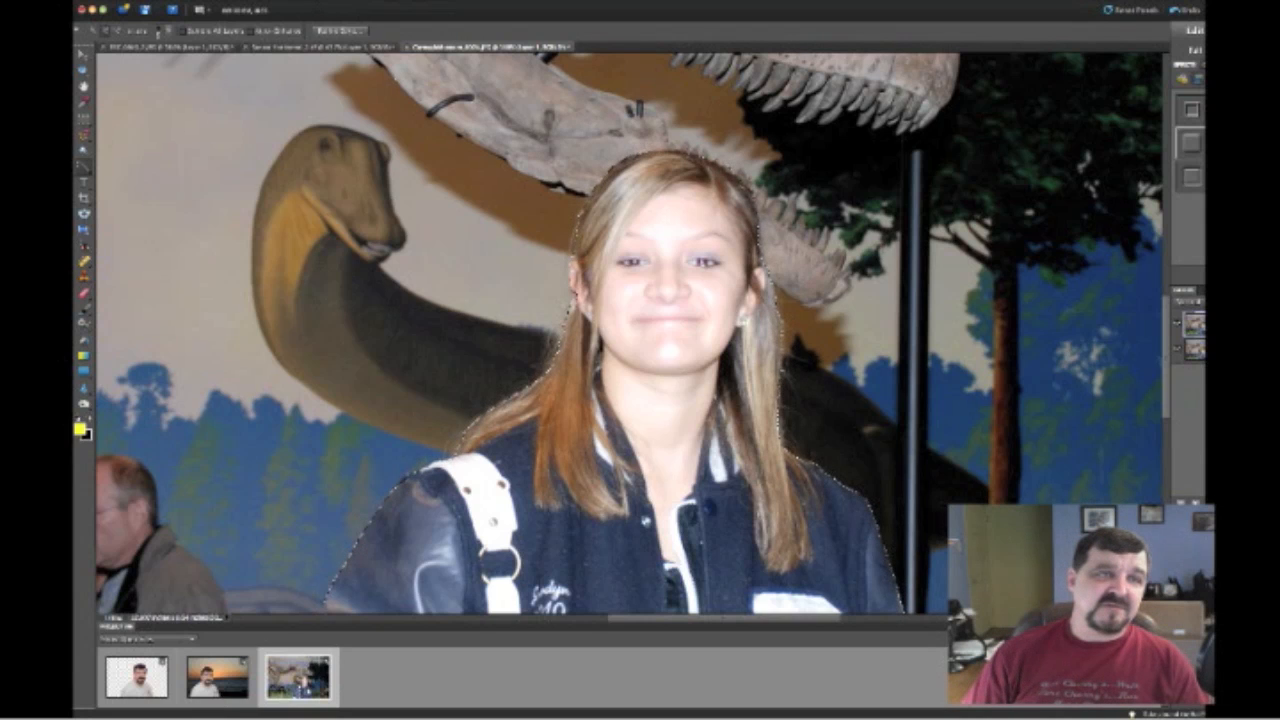
# Step: Invert the selection and apply the Quick Selection tool to the background near the dinosaur skeleton's jaw
pyautogui.click(289, 1)
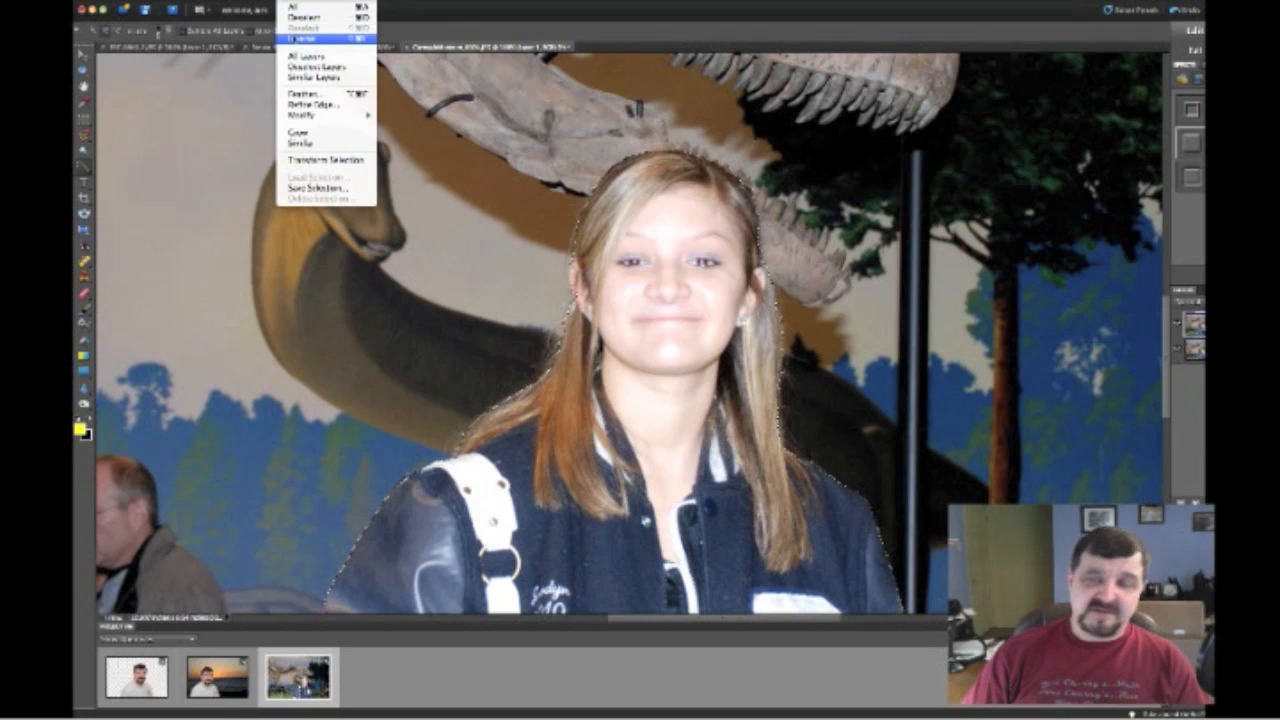
pyautogui.click(302, 38)
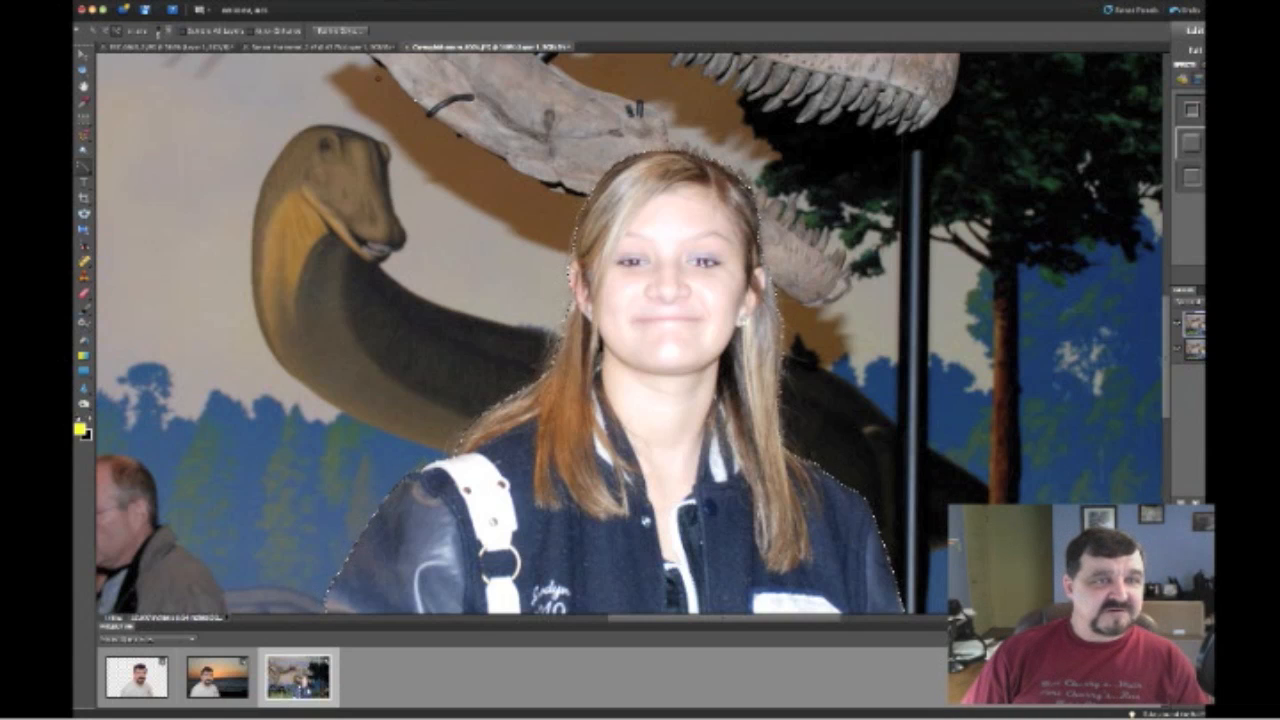
pyautogui.click(410, 108)
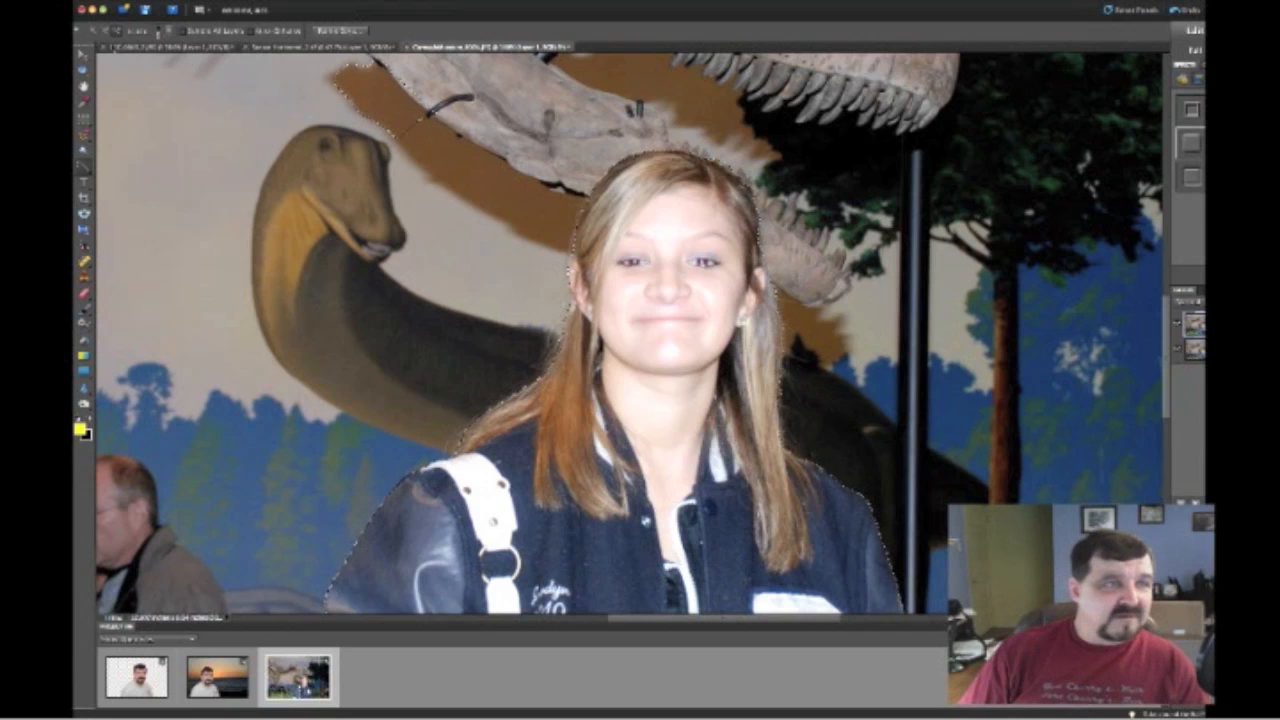
# Step: Try inverting the selection and copying the selected area to a new layer, and undo the copy
pyautogui.click(266, 10)
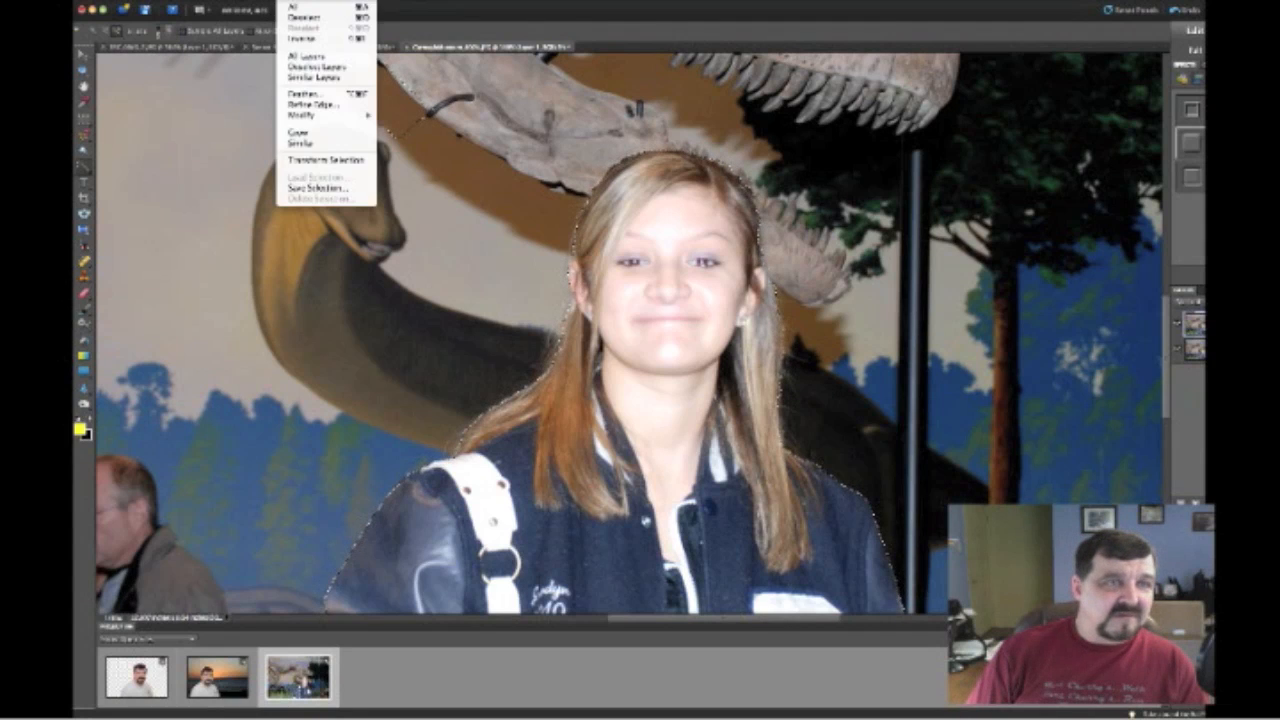
pyautogui.click(301, 38)
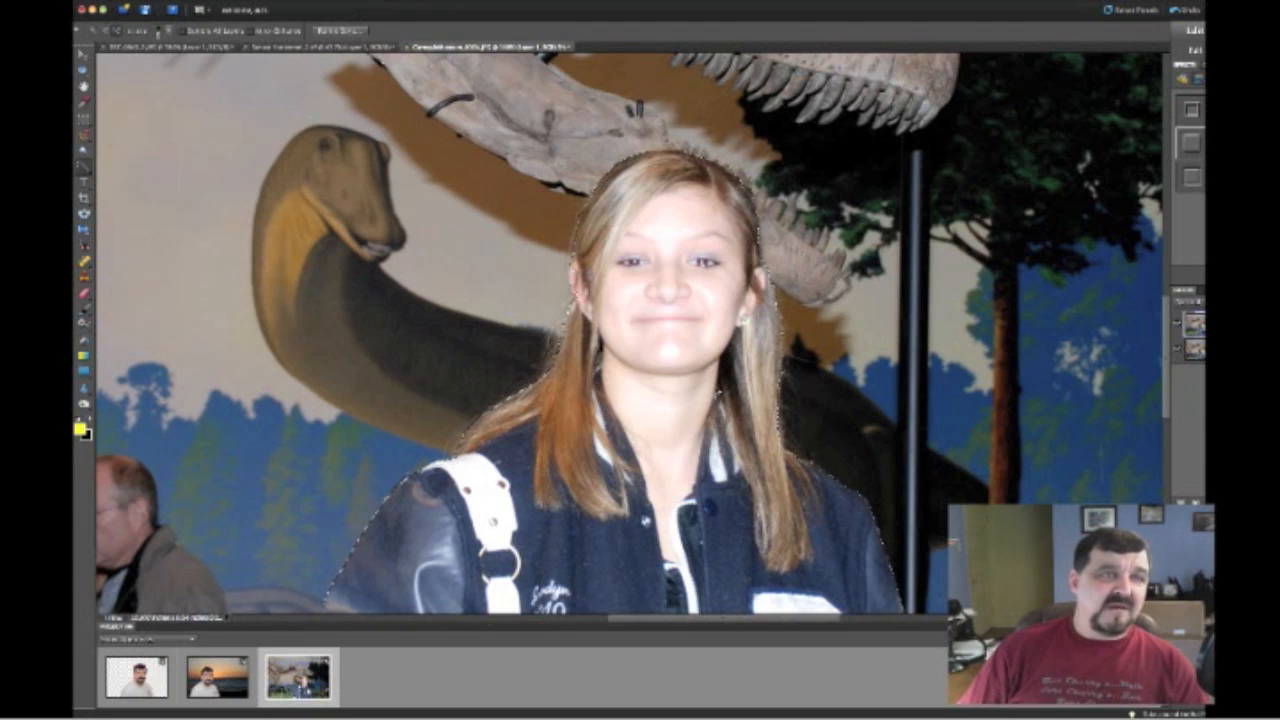
pyautogui.click(300, 0)
pyautogui.click(297, 40)
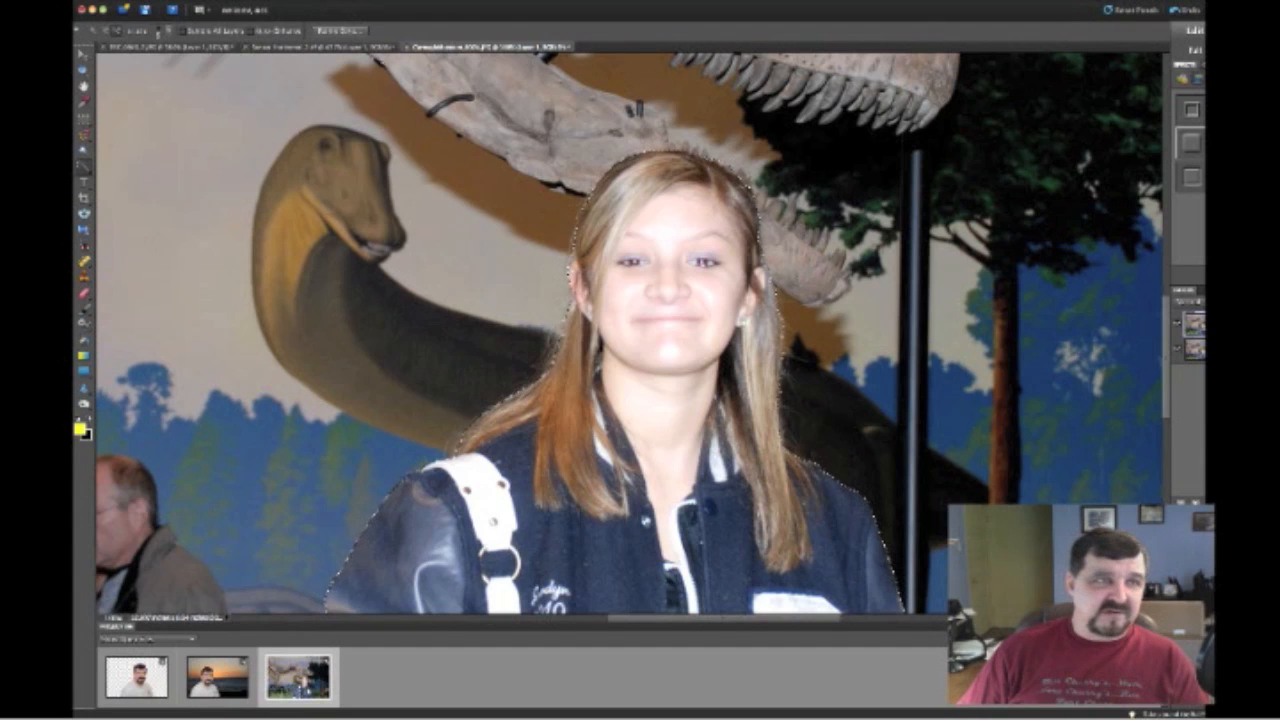
pyautogui.click(257, 1)
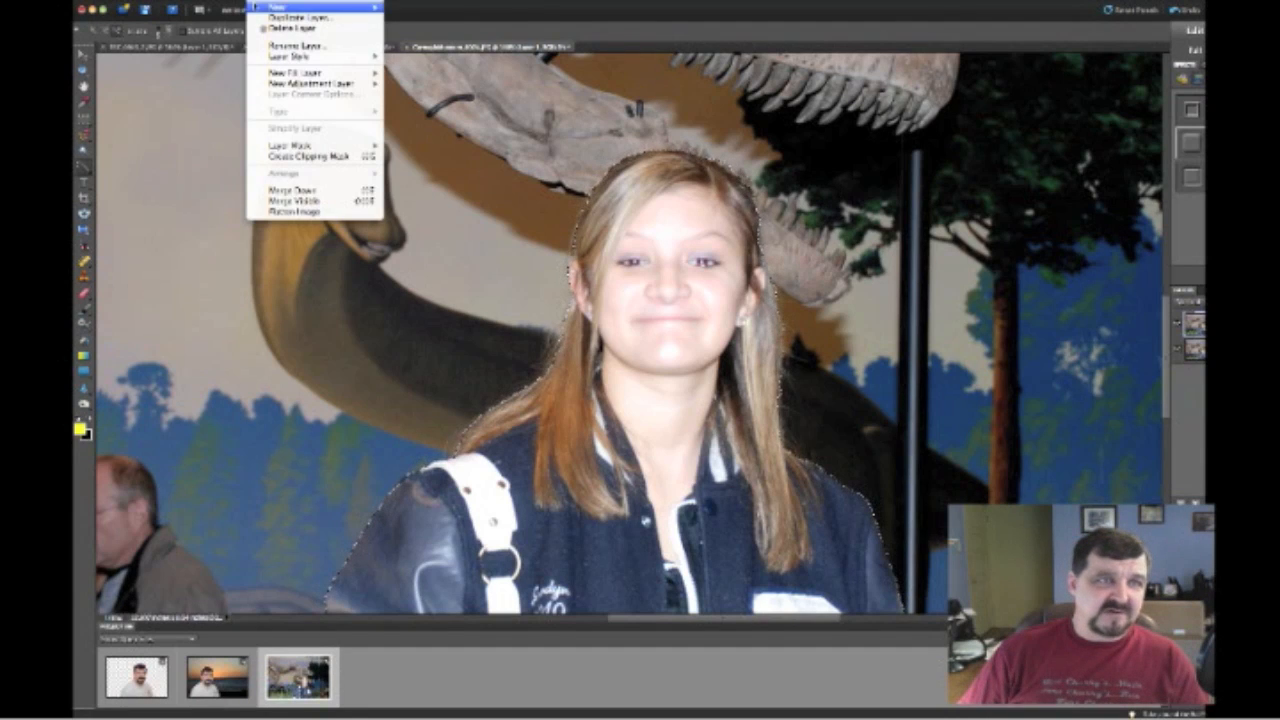
pyautogui.moveTo(257, 7)
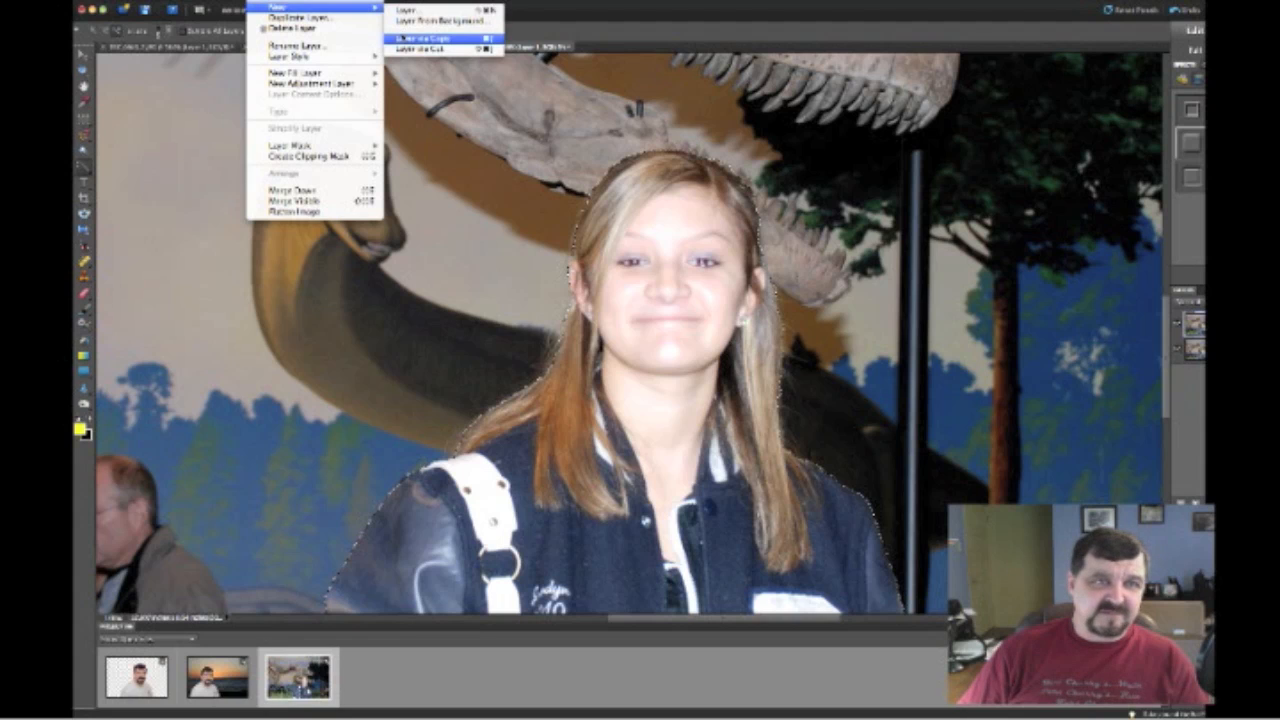
pyautogui.click(403, 38)
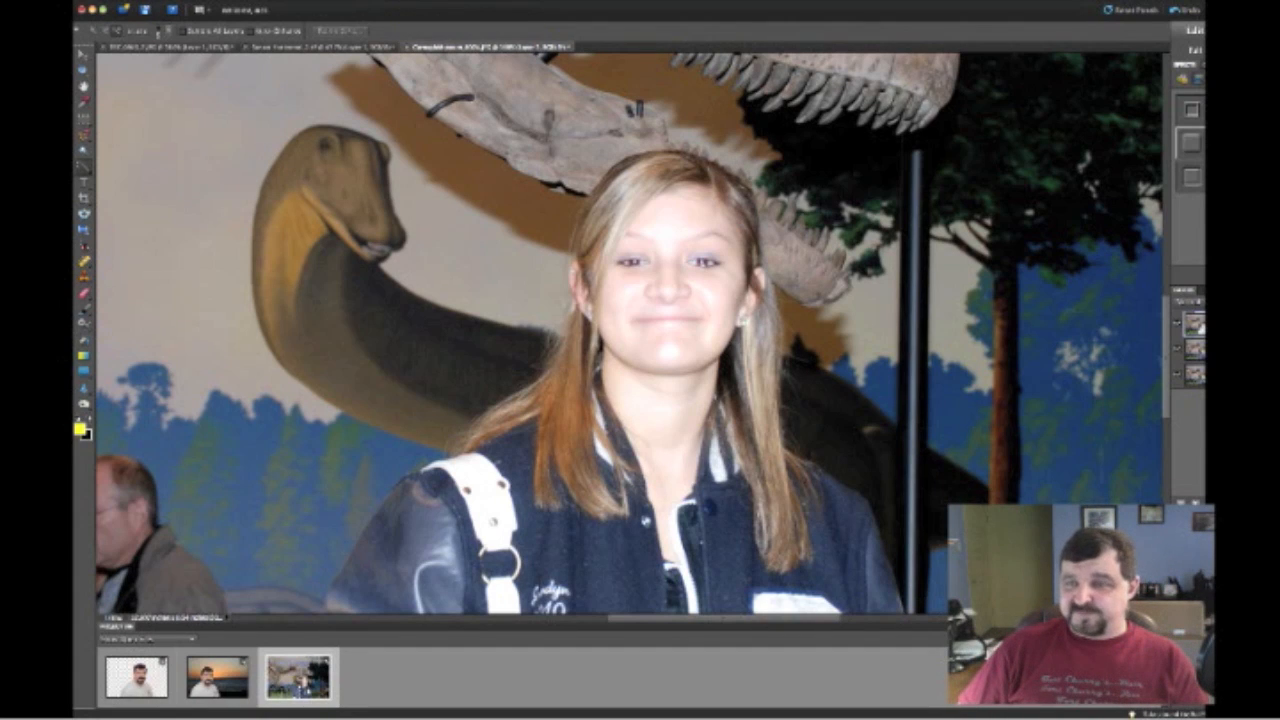
pyautogui.doubleClick(1196, 323)
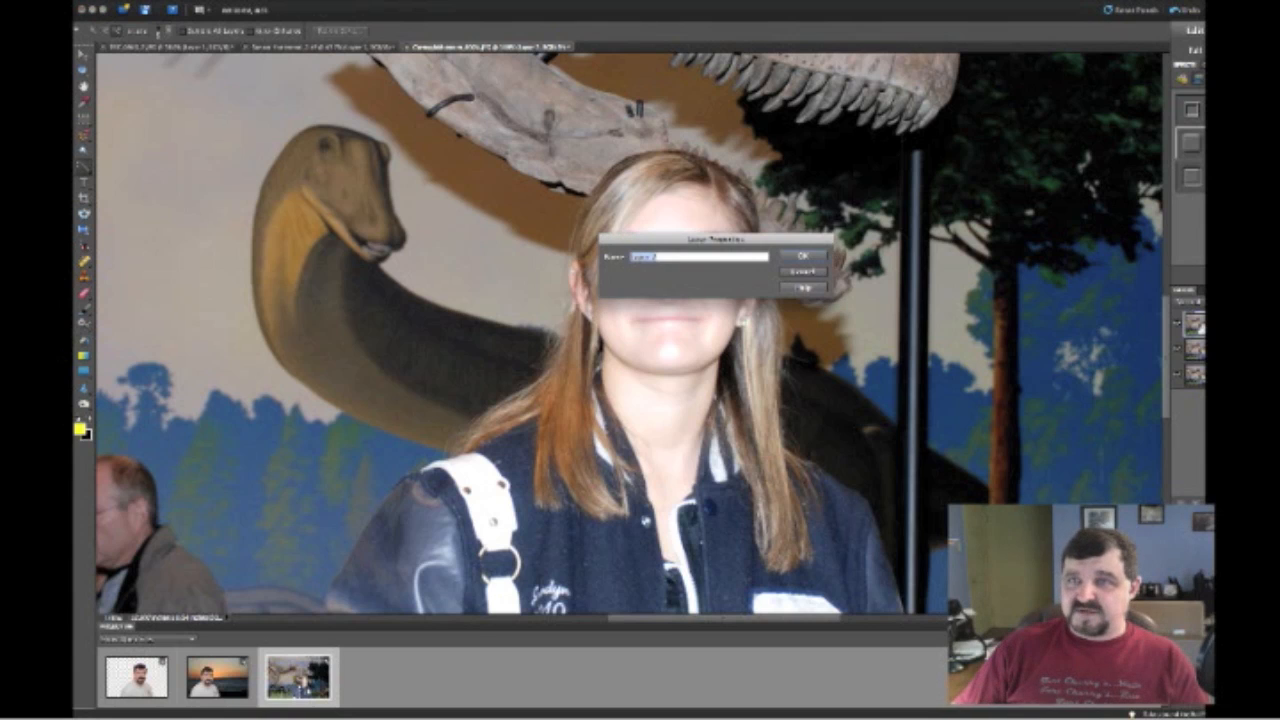
pyautogui.click(812, 272)
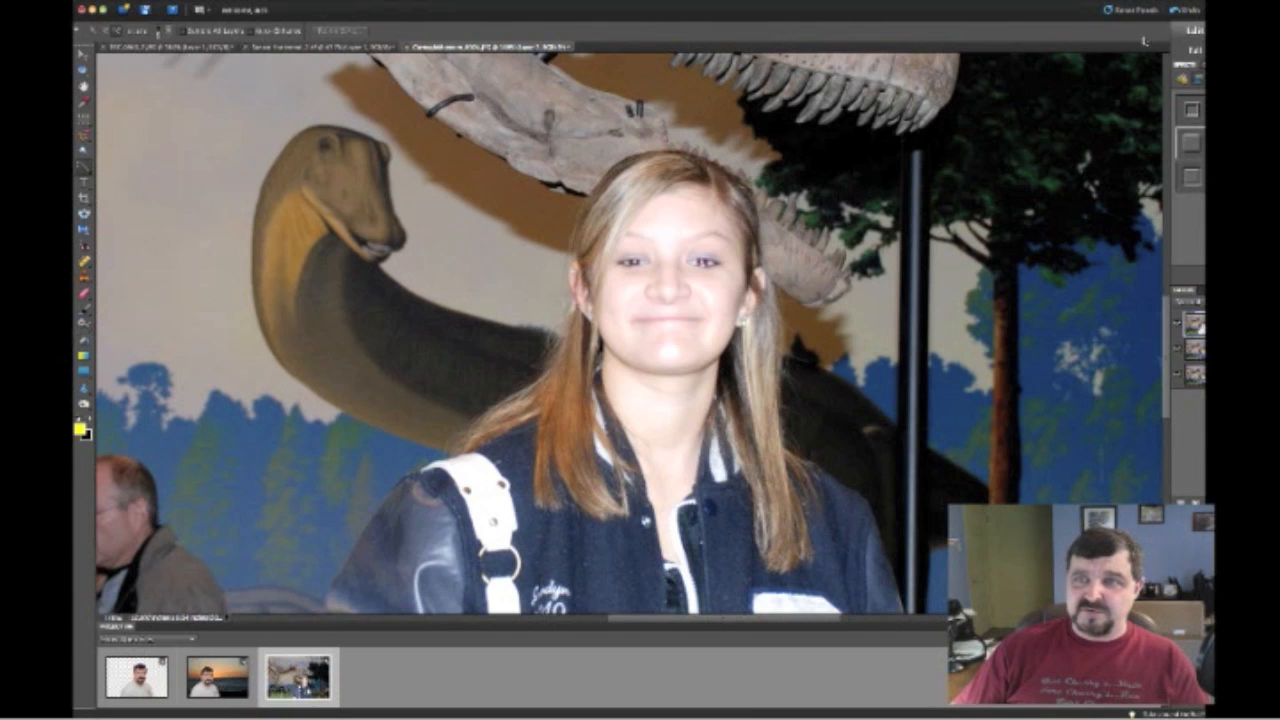
pyautogui.click(1178, 10)
pyautogui.click(1178, 10)
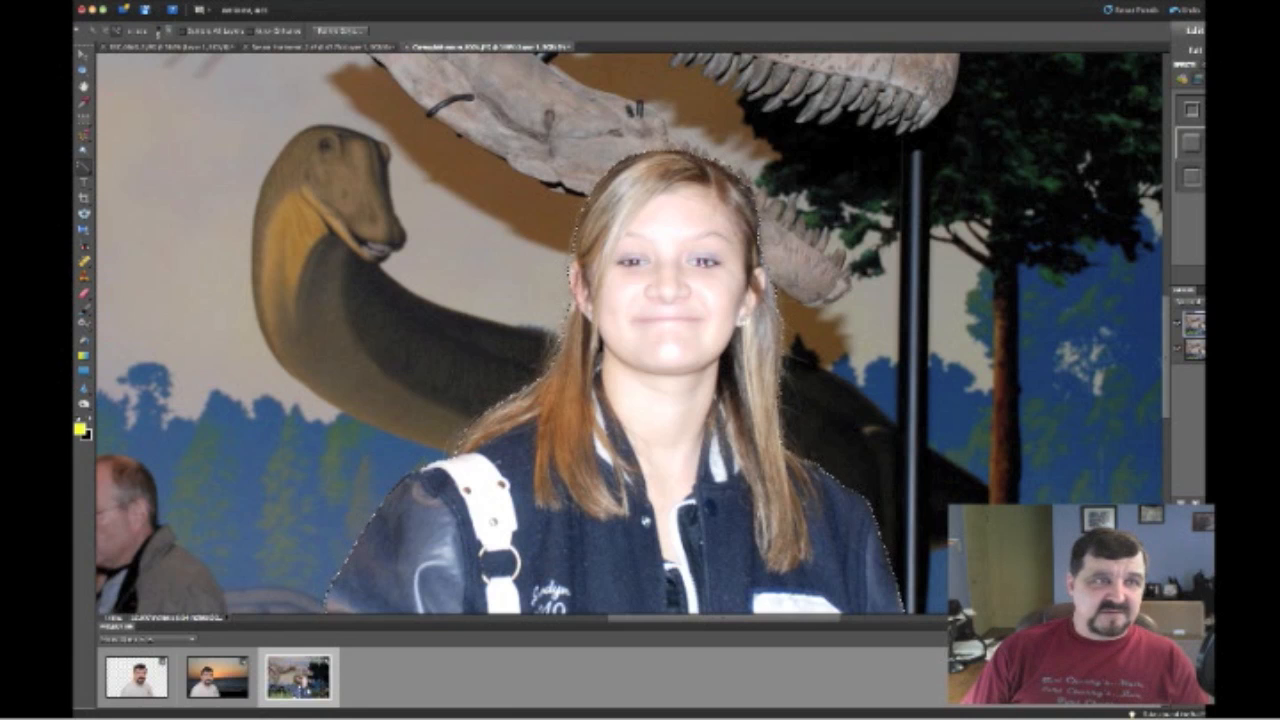
# Step: Invert the selection to copy the girl onto her own layer named Person, and hide the layers beneath it
pyautogui.click(291, 10)
pyautogui.click(302, 38)
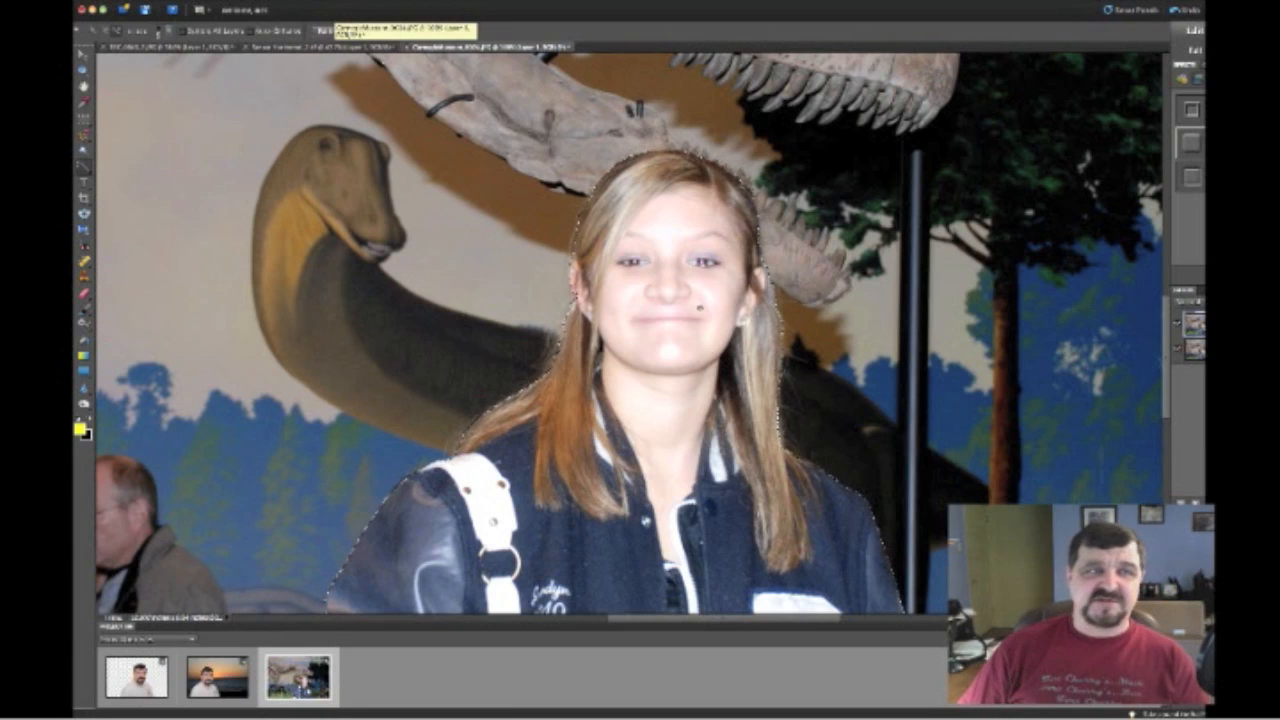
pyautogui.click(262, 10)
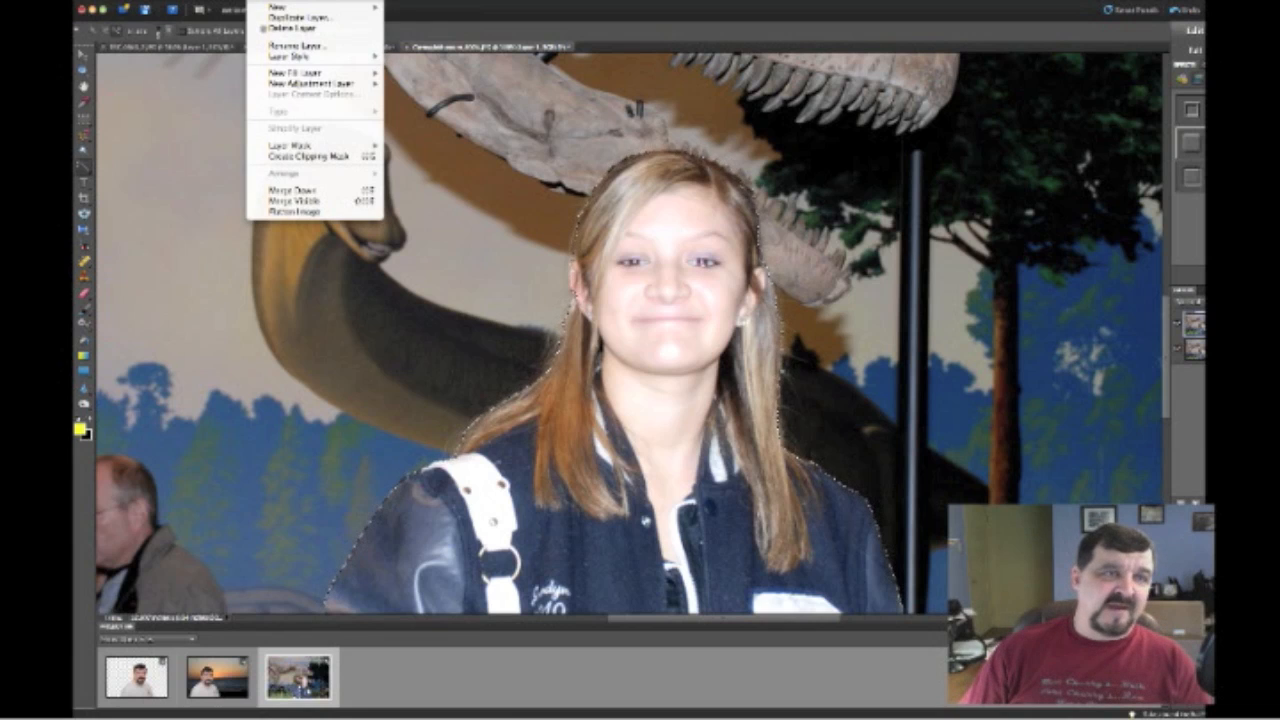
pyautogui.moveTo(268, 8)
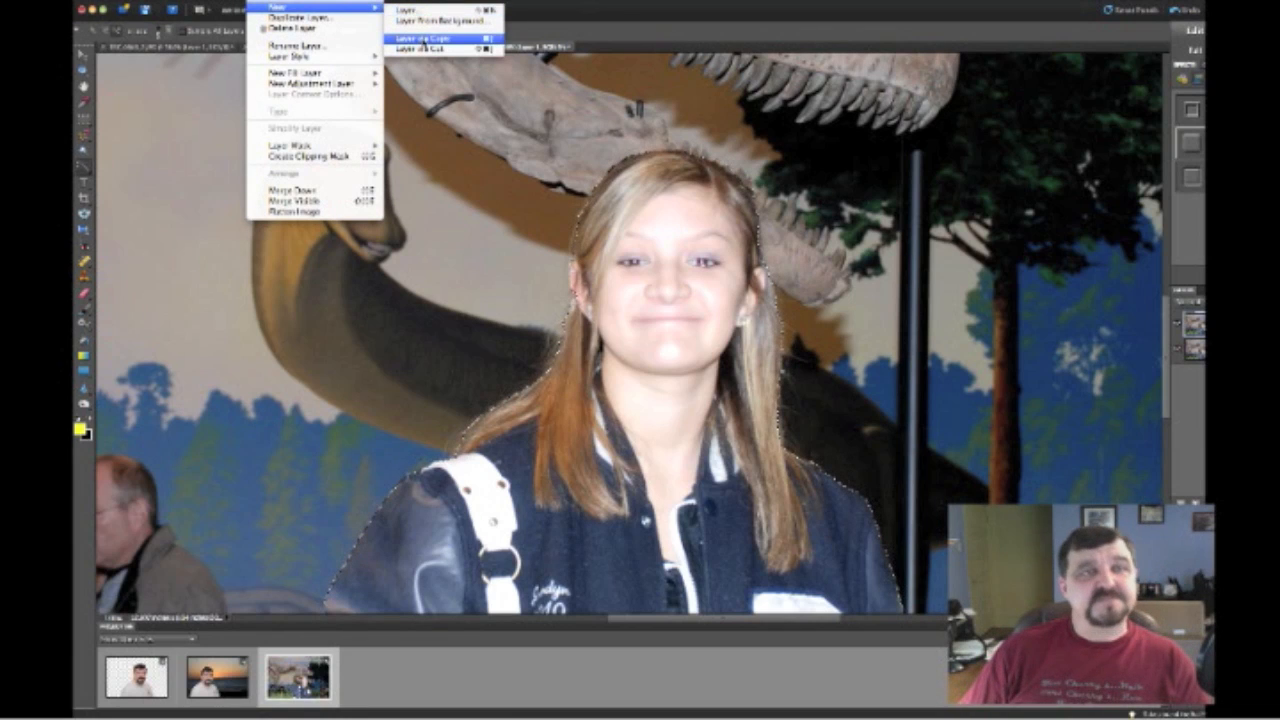
pyautogui.click(423, 39)
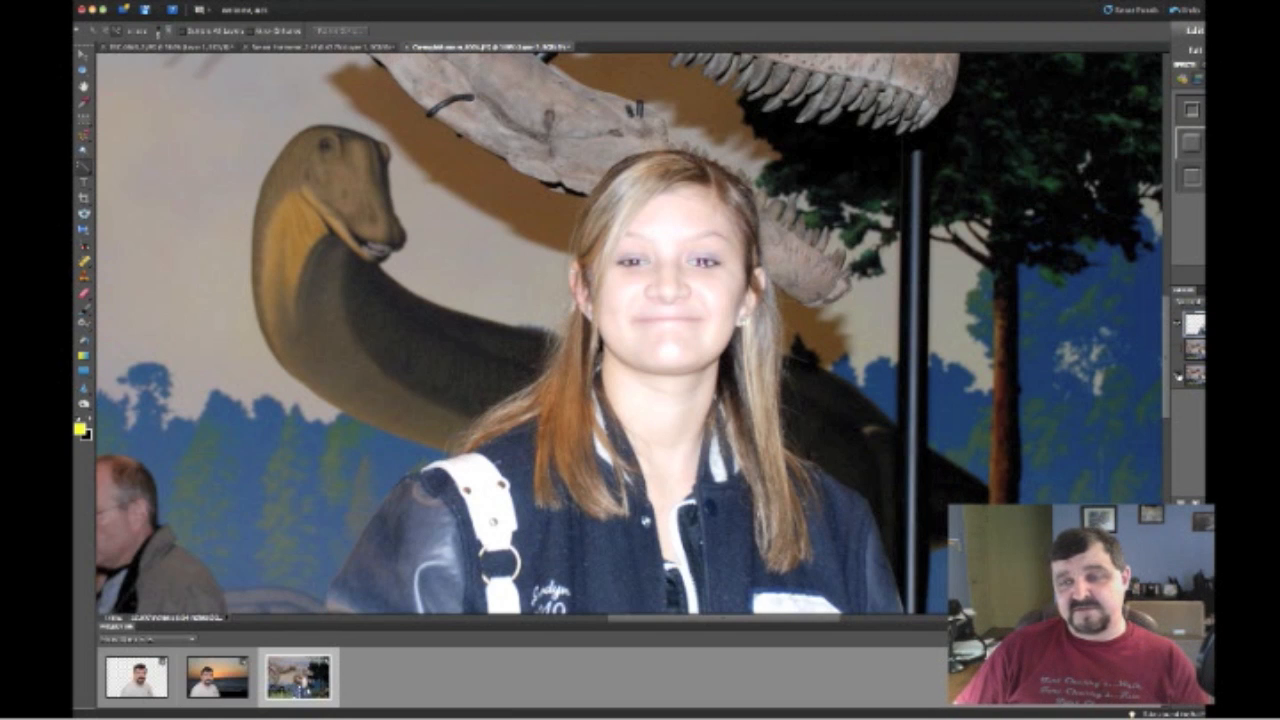
pyautogui.click(1178, 376)
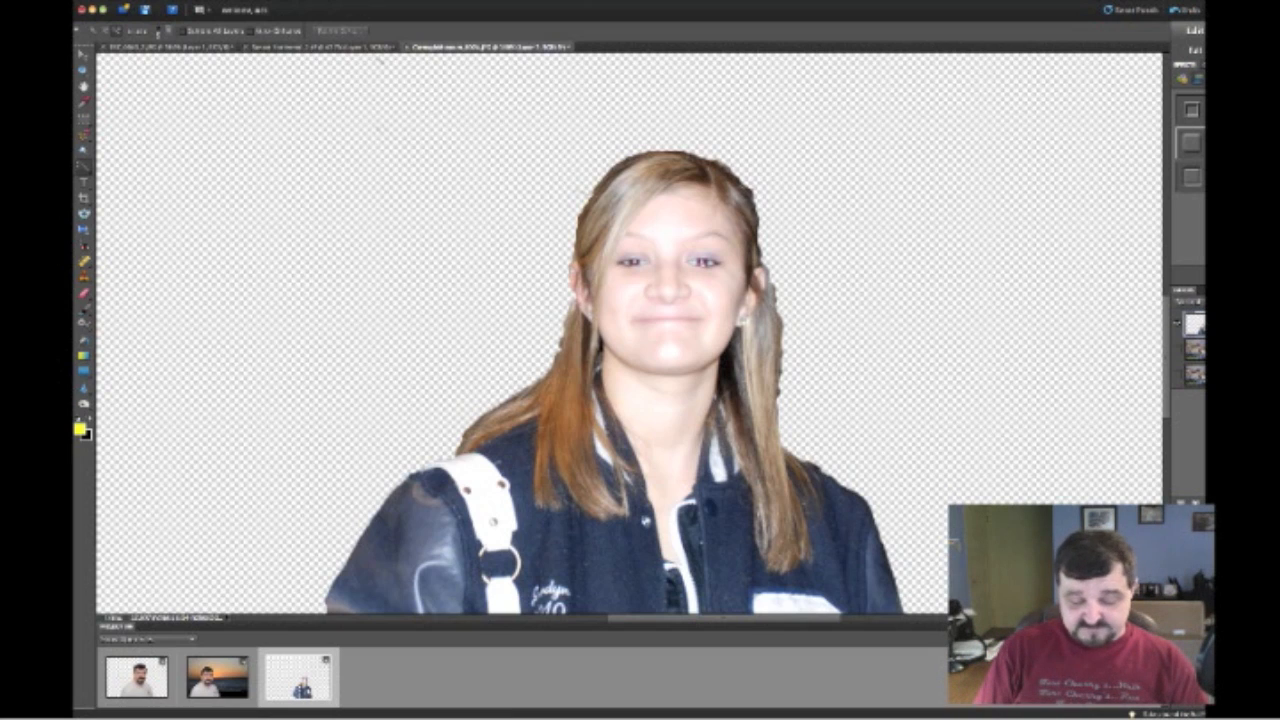
pyautogui.press('Return')
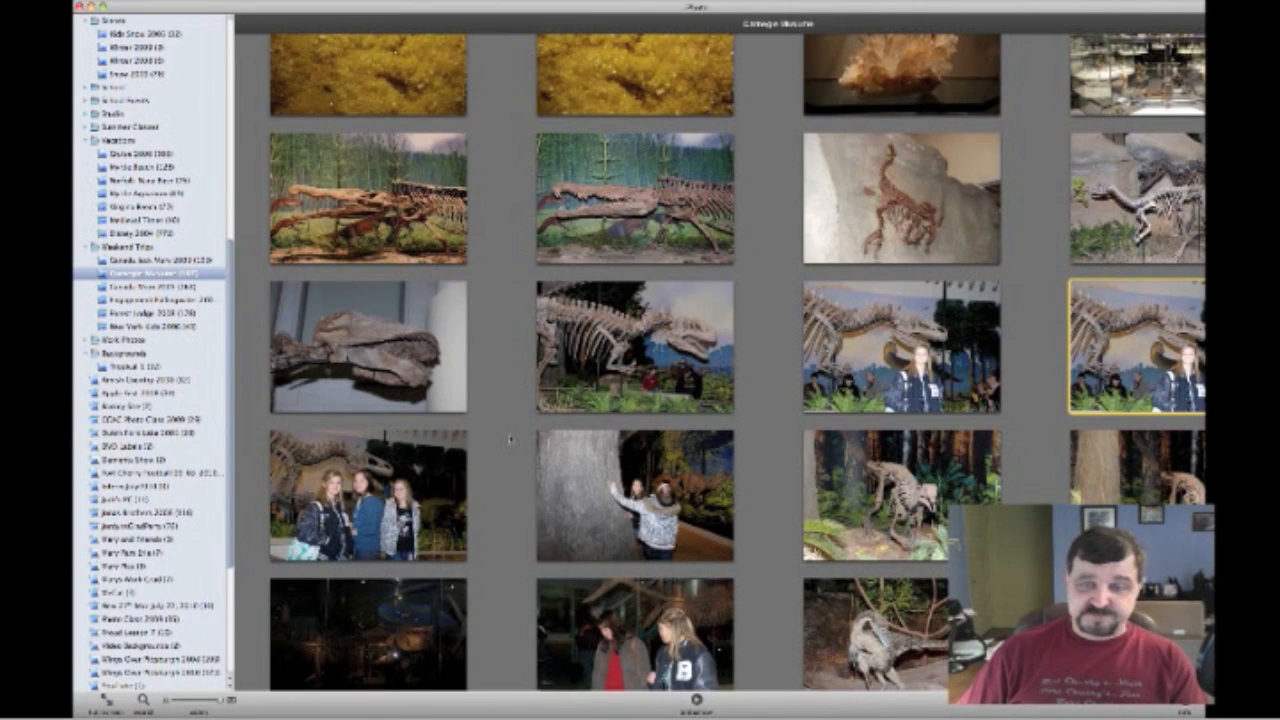
# Step: Look through the Carnegie Museum and Engagement Fallingwater albums in iPhoto for a possible background photo
pyautogui.scroll(-10, 510, 439)
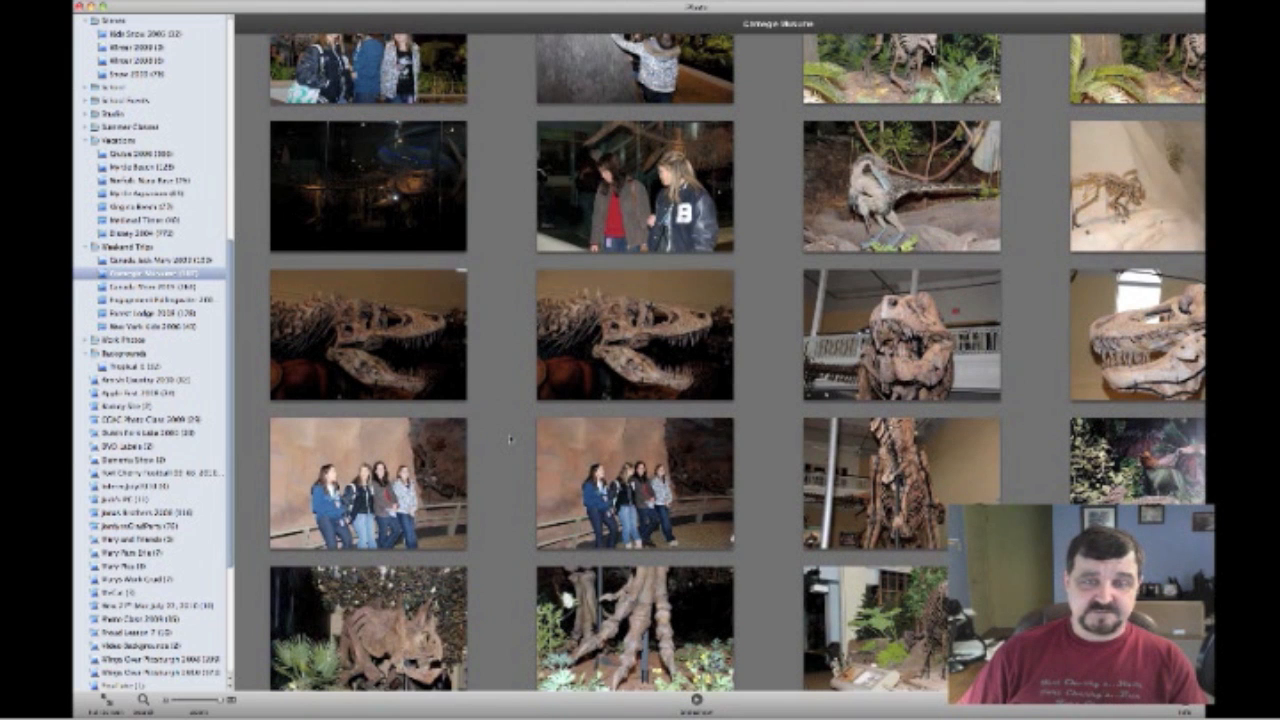
pyautogui.scroll(-8, 510, 439)
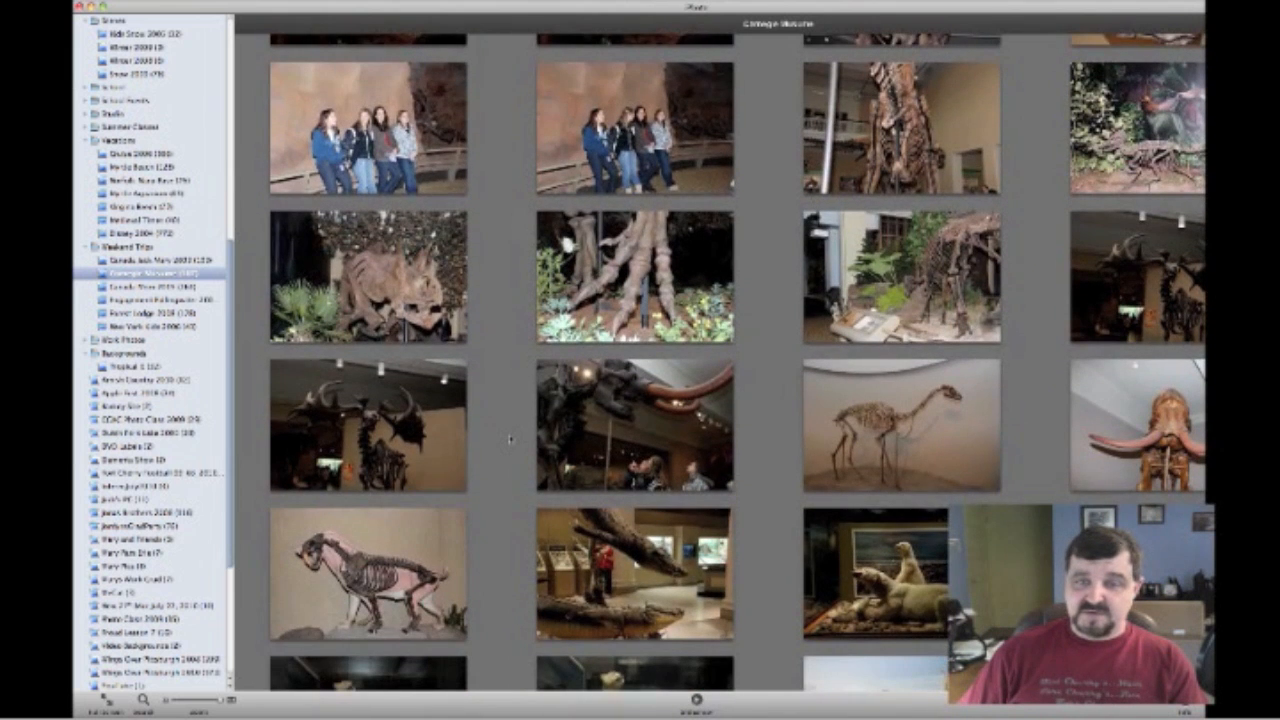
pyautogui.scroll(-5, 510, 439)
pyautogui.scroll(-15, 510, 439)
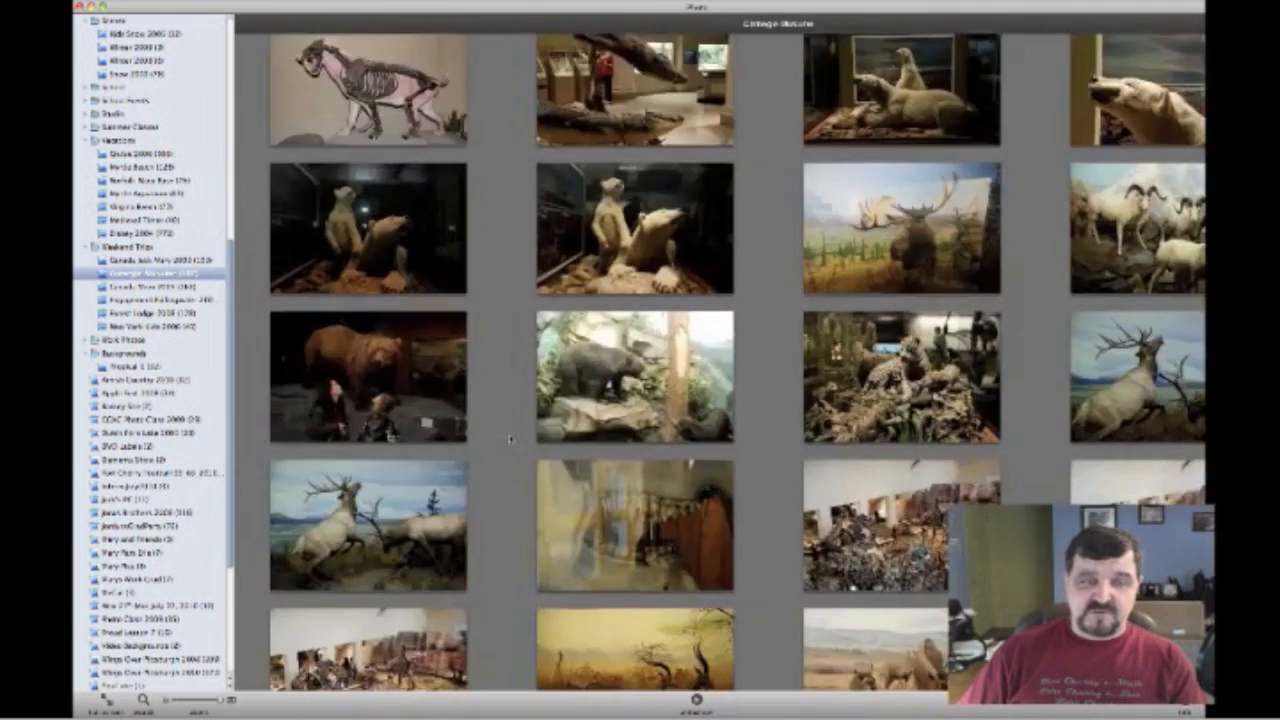
pyautogui.scroll(-18, 510, 439)
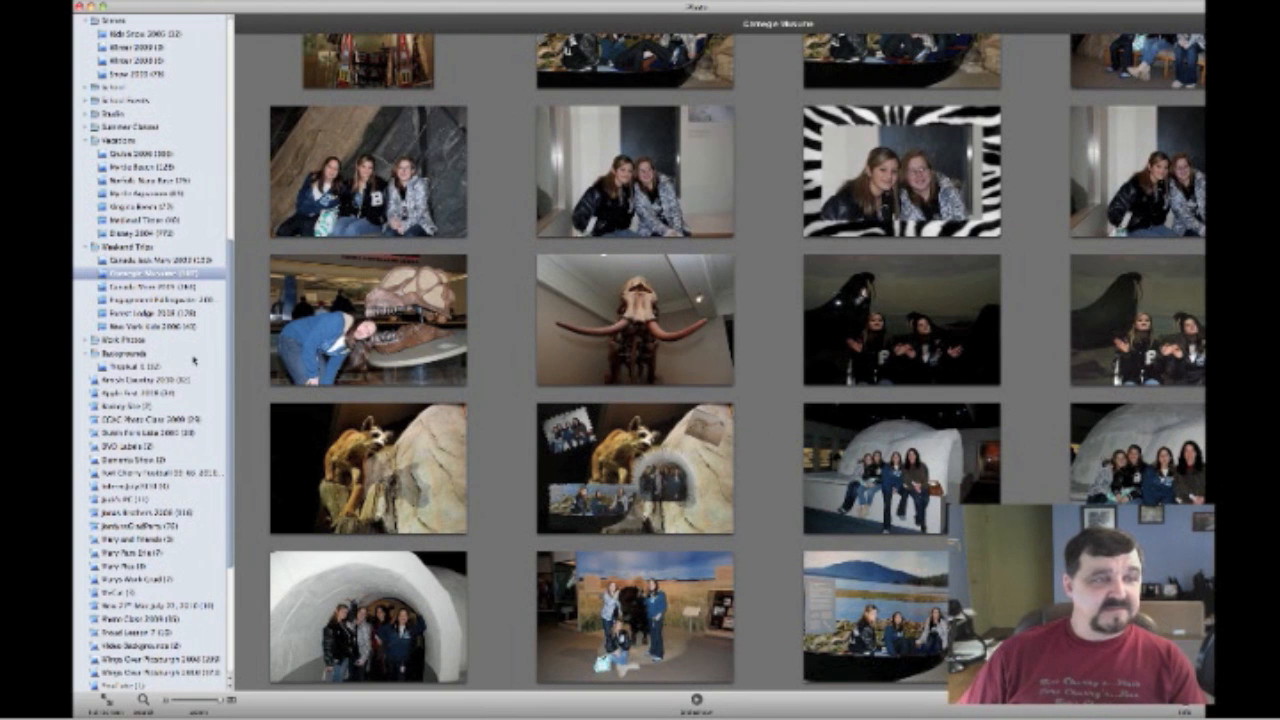
pyautogui.click(142, 299)
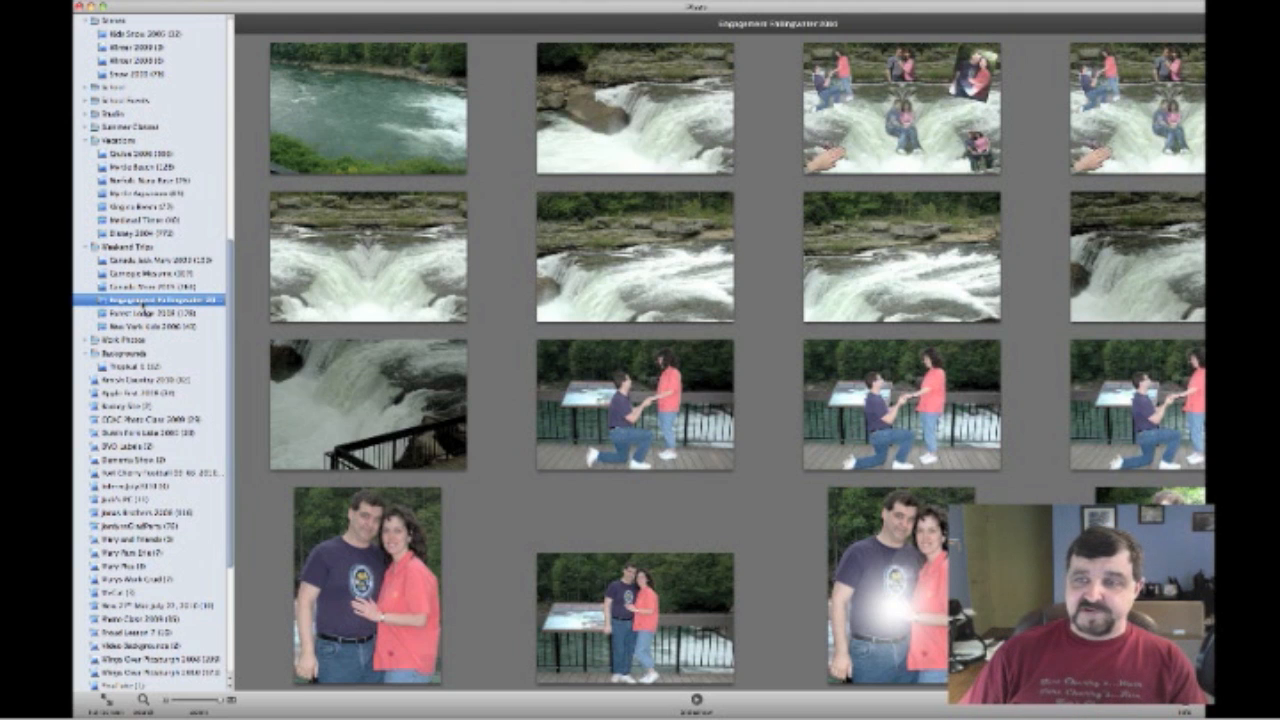
# Step: Find the dam photo with the wooded hill in the Forest Lodge album and open it in the external editor
pyautogui.click(142, 315)
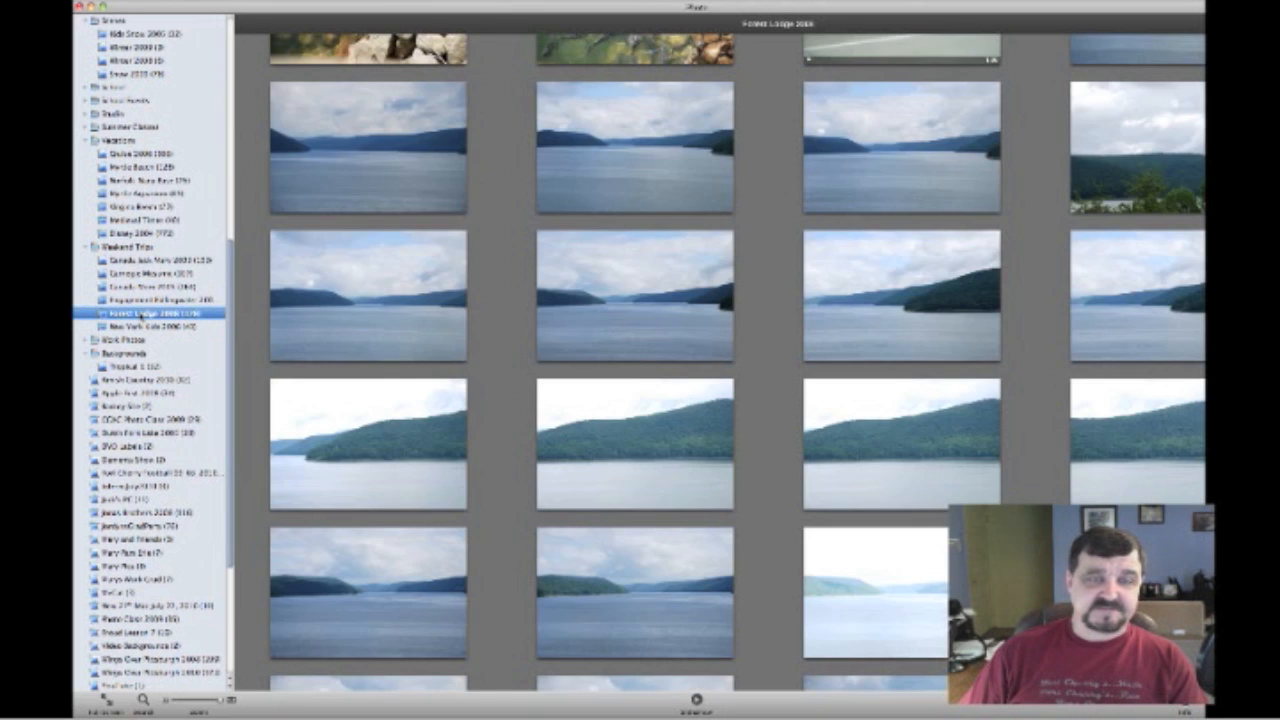
pyautogui.scroll(-15, 459, 356)
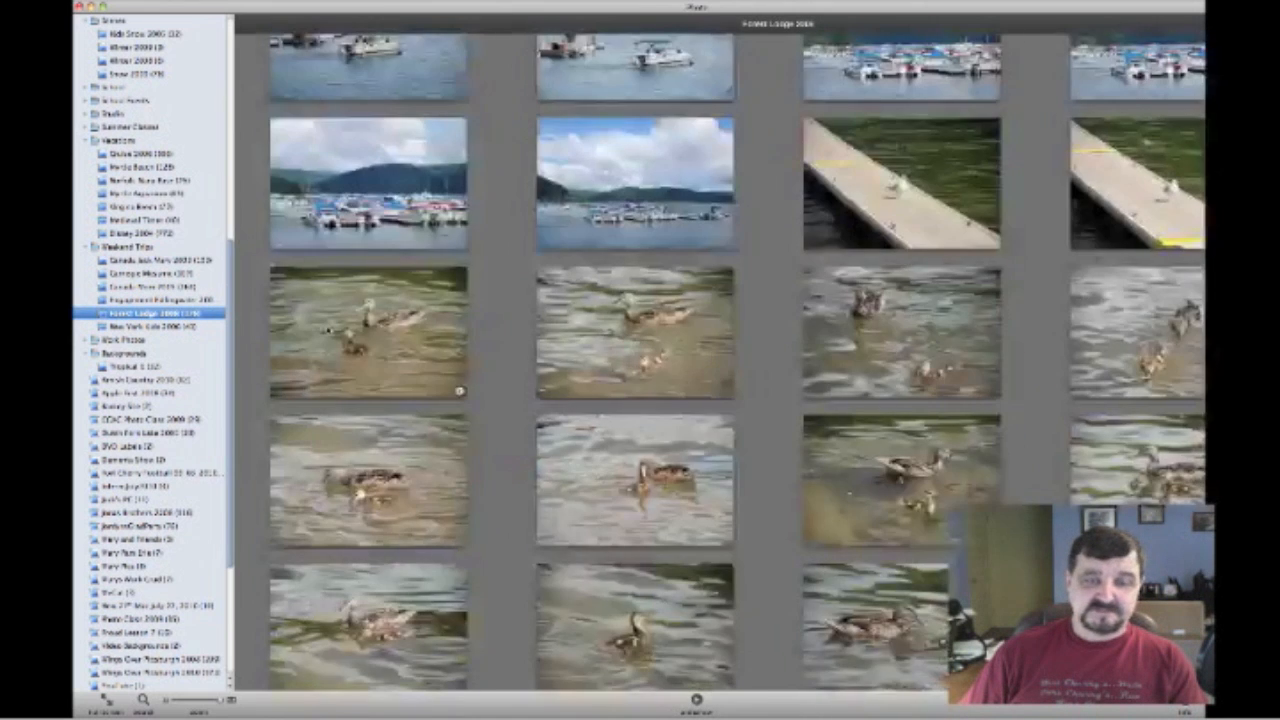
pyautogui.scroll(-10, 459, 391)
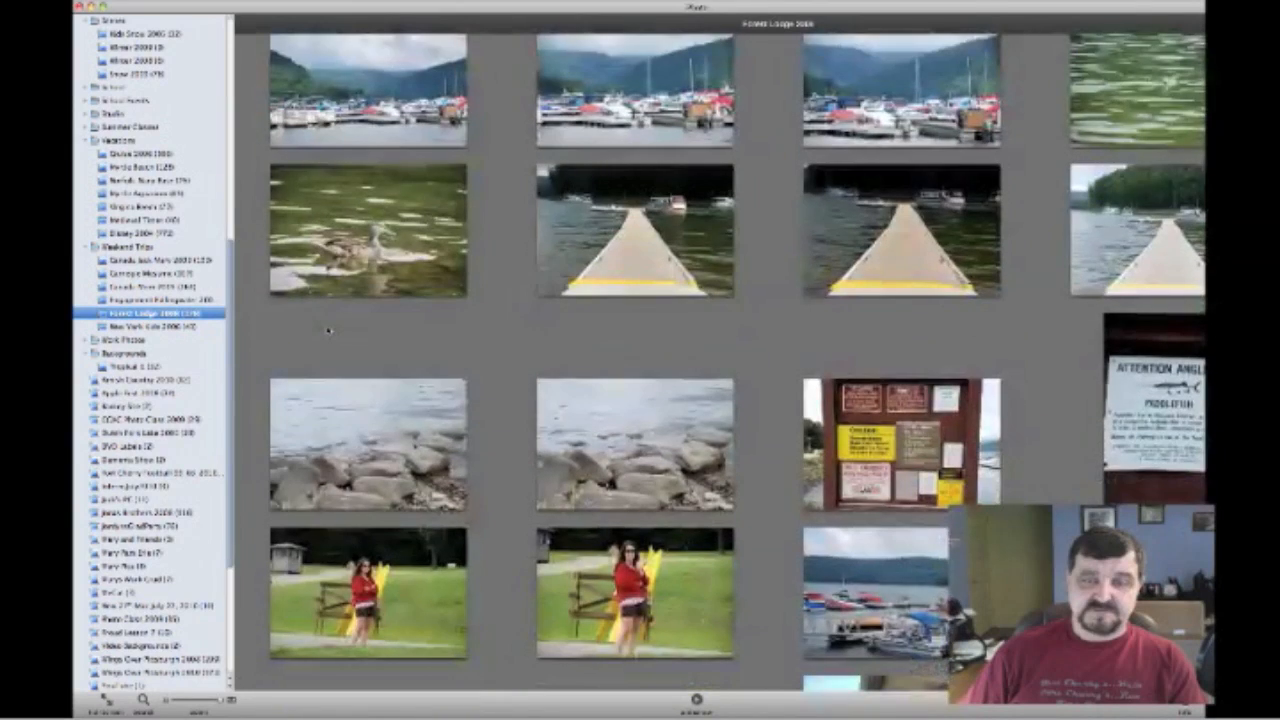
pyautogui.scroll(-8, 328, 330)
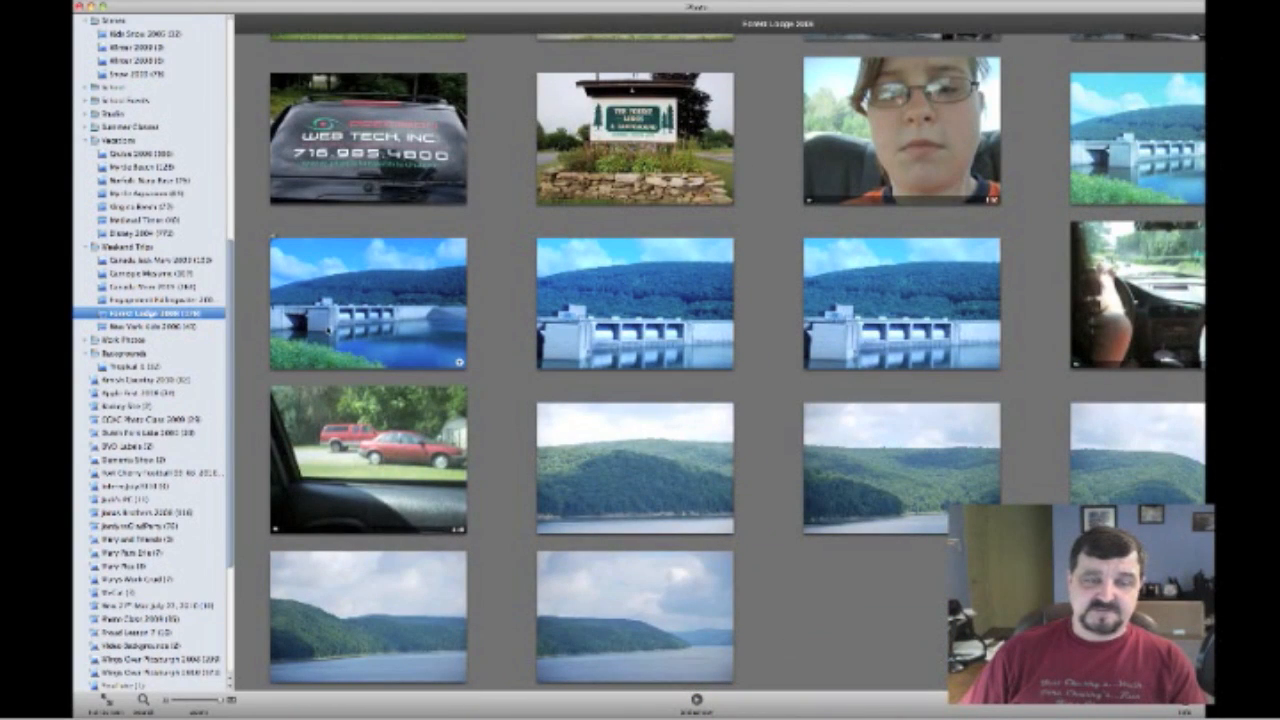
pyautogui.click(600, 315)
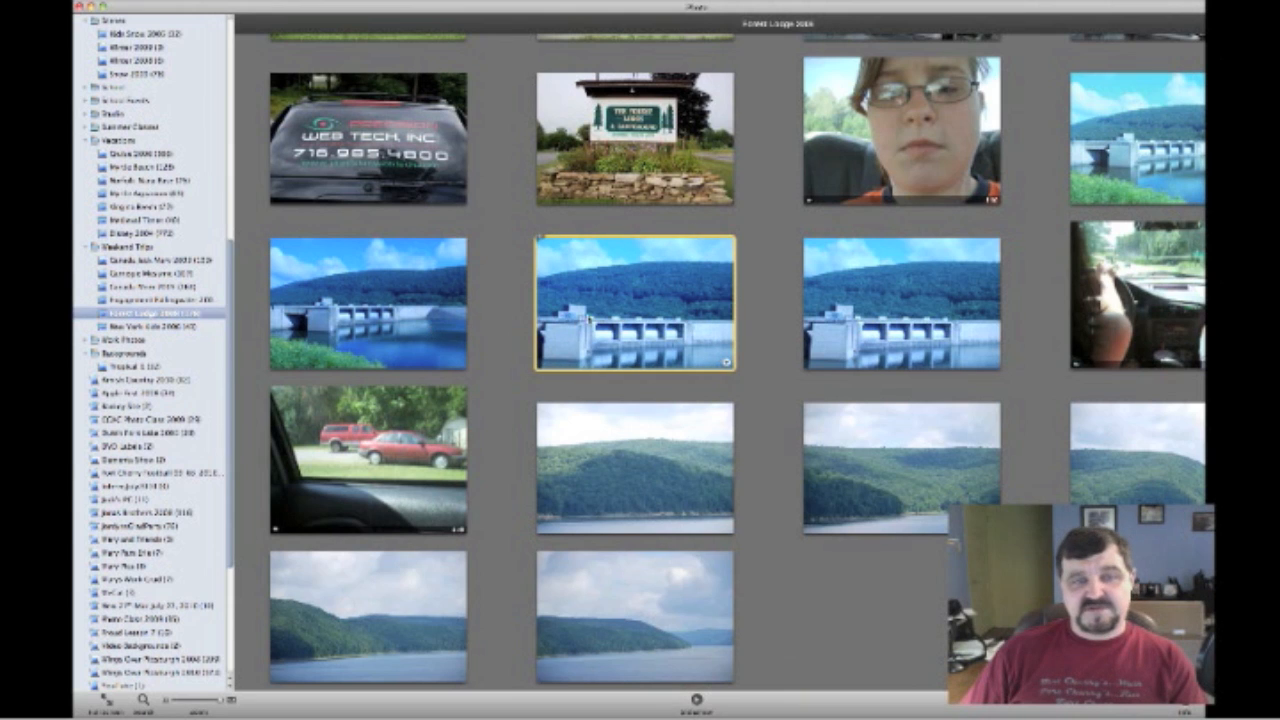
pyautogui.rightClick(604, 316)
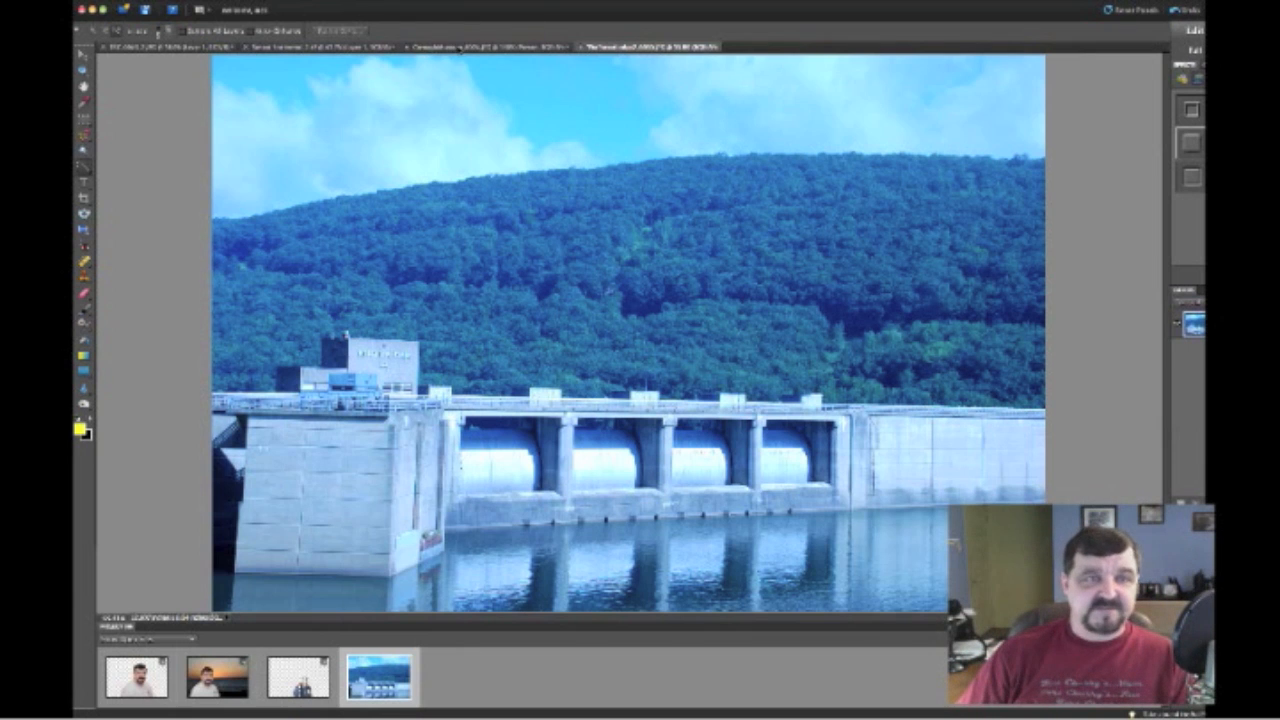
# Step: Select the entire canvas of the girl's cutout image and copy the Person layer
pyautogui.click(459, 48)
pyautogui.click(309, 11)
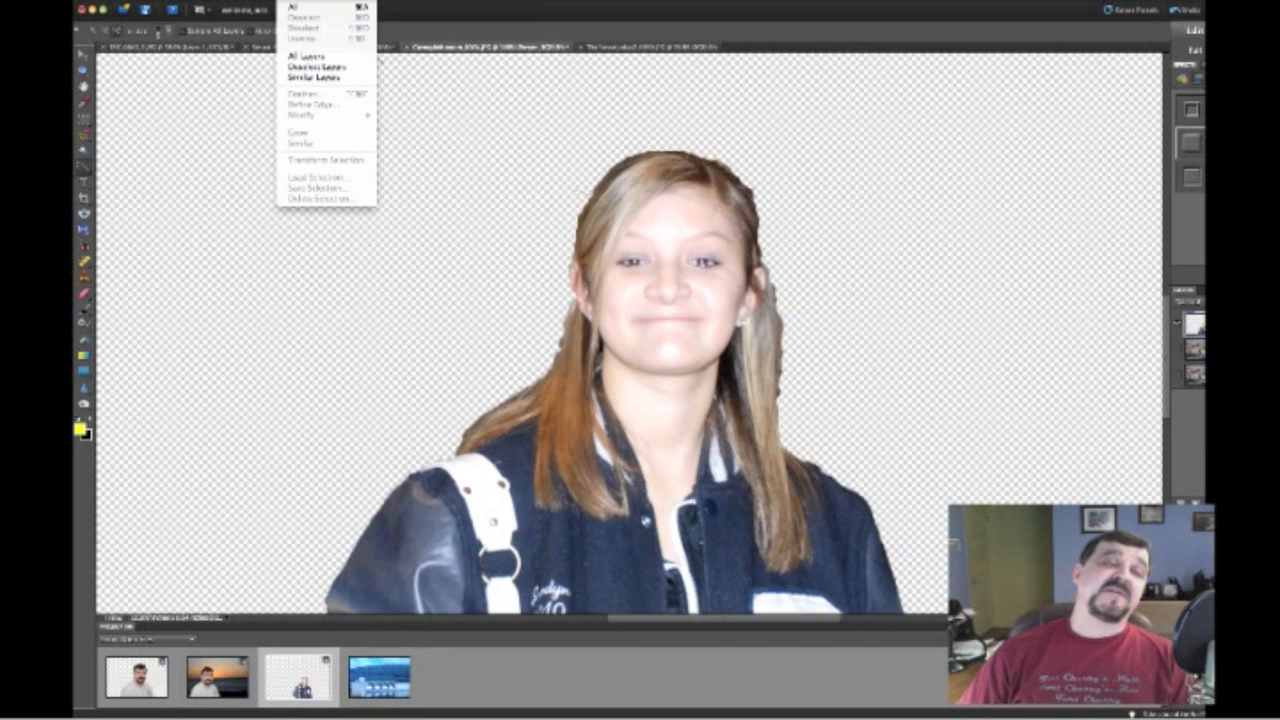
pyautogui.click(296, 10)
pyautogui.click(160, 1)
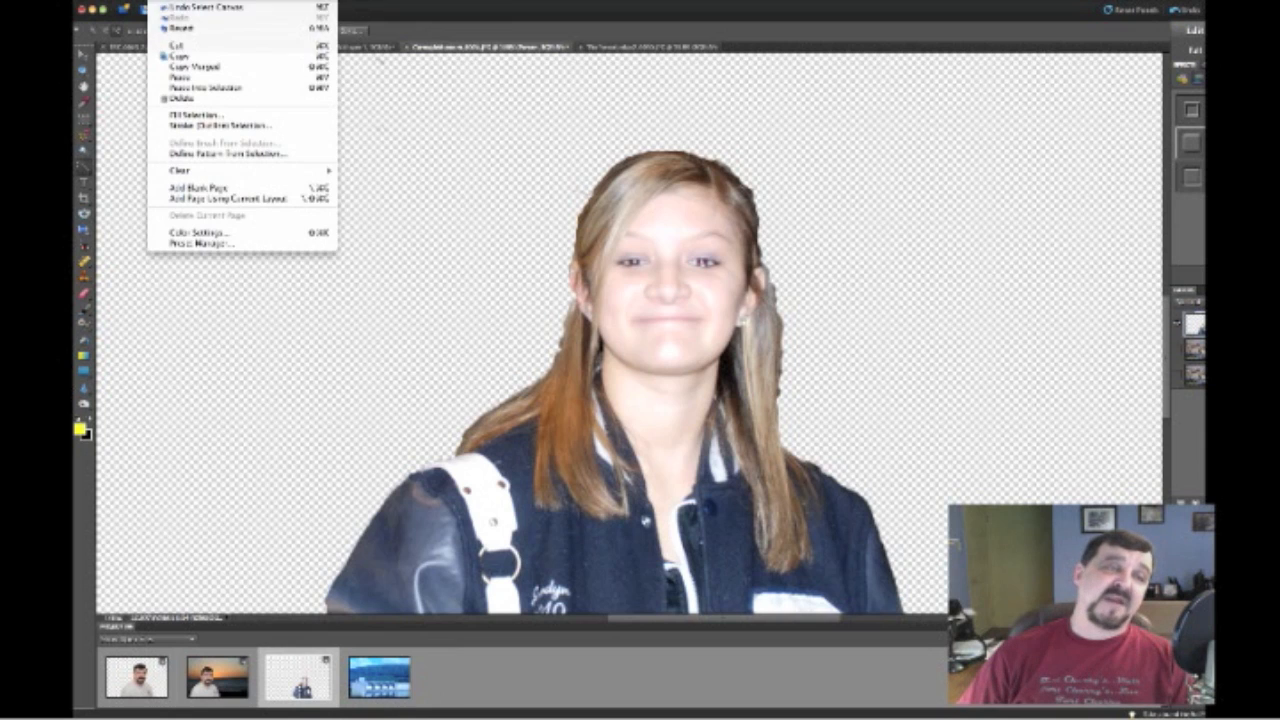
pyautogui.click(163, 57)
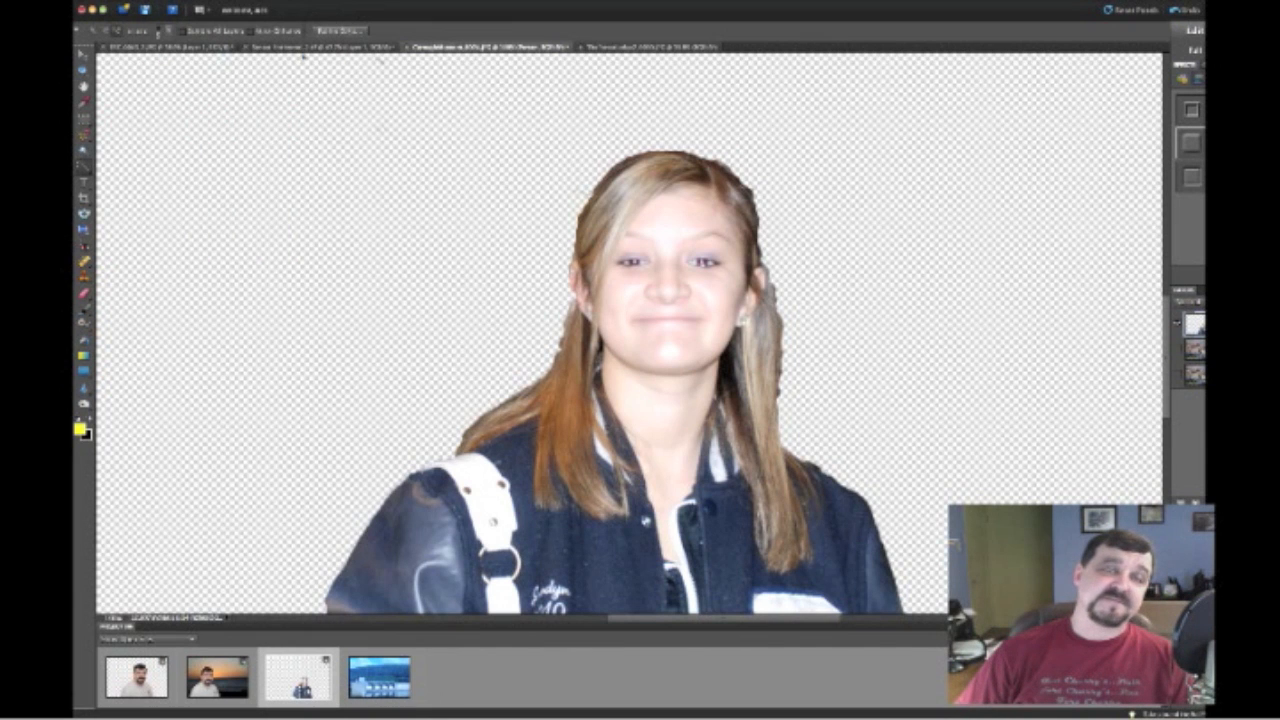
# Step: Paste the copied girl into the dam photo as a new layer
pyautogui.click(607, 47)
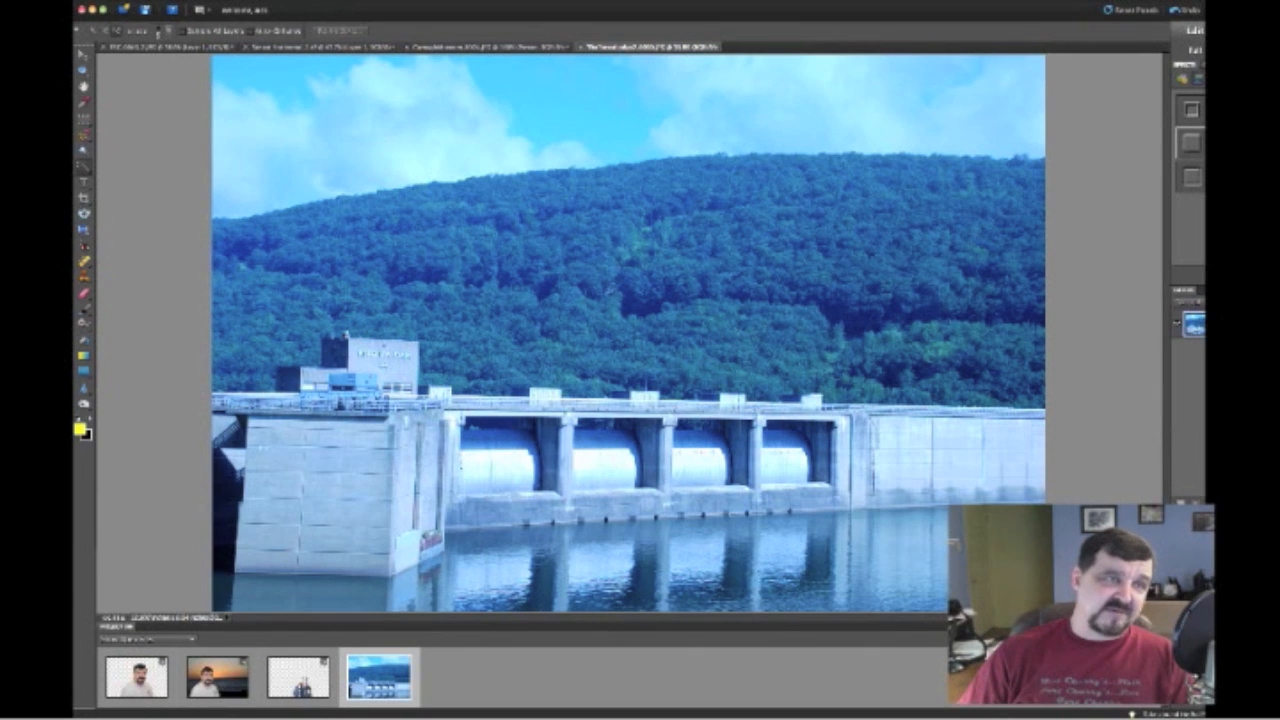
pyautogui.click(160, 6)
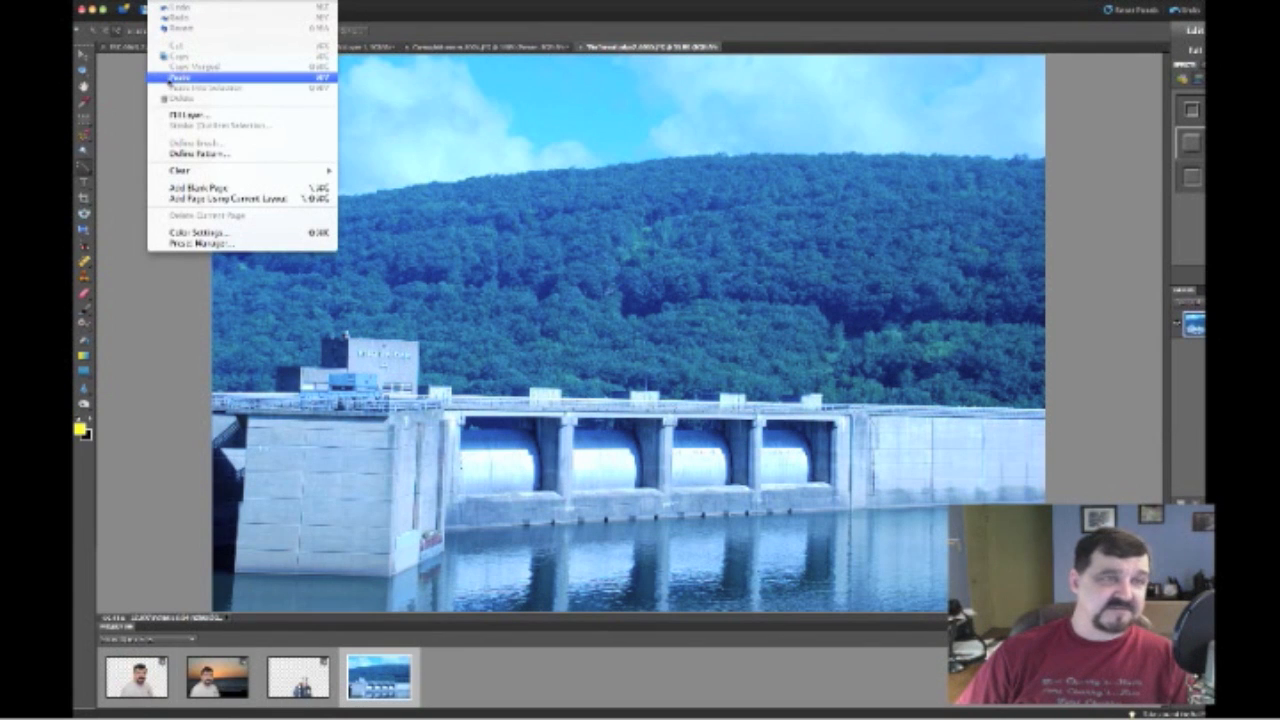
pyautogui.click(178, 77)
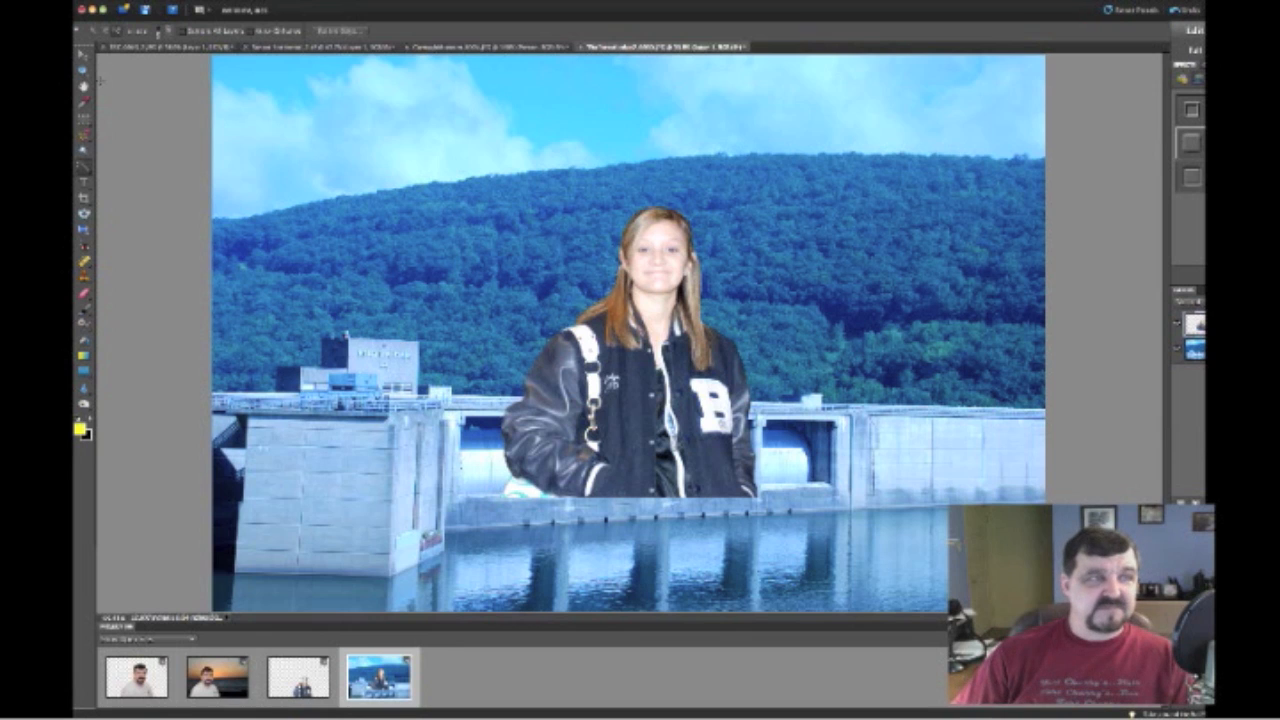
# Step: Move the girl's layer down to the lower-left part of the dam photo with the Move tool
pyautogui.click(82, 57)
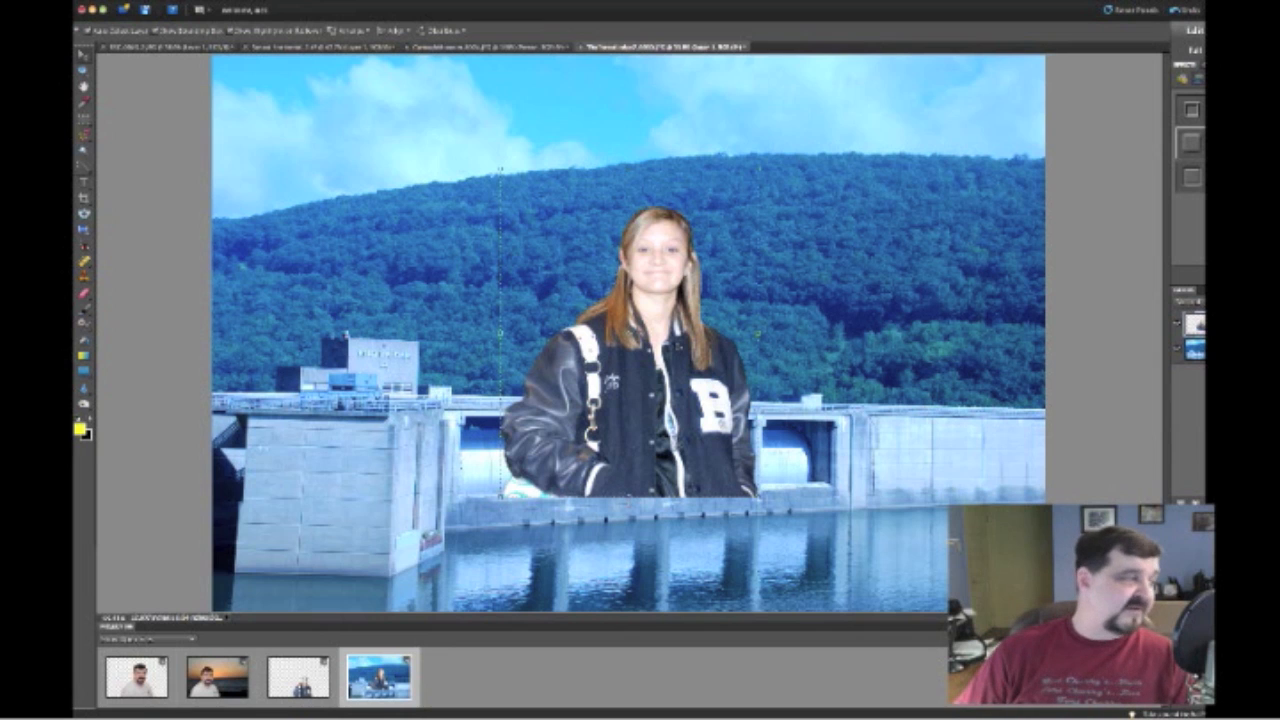
pyautogui.moveTo(628, 400); pyautogui.dragTo(738, 516)
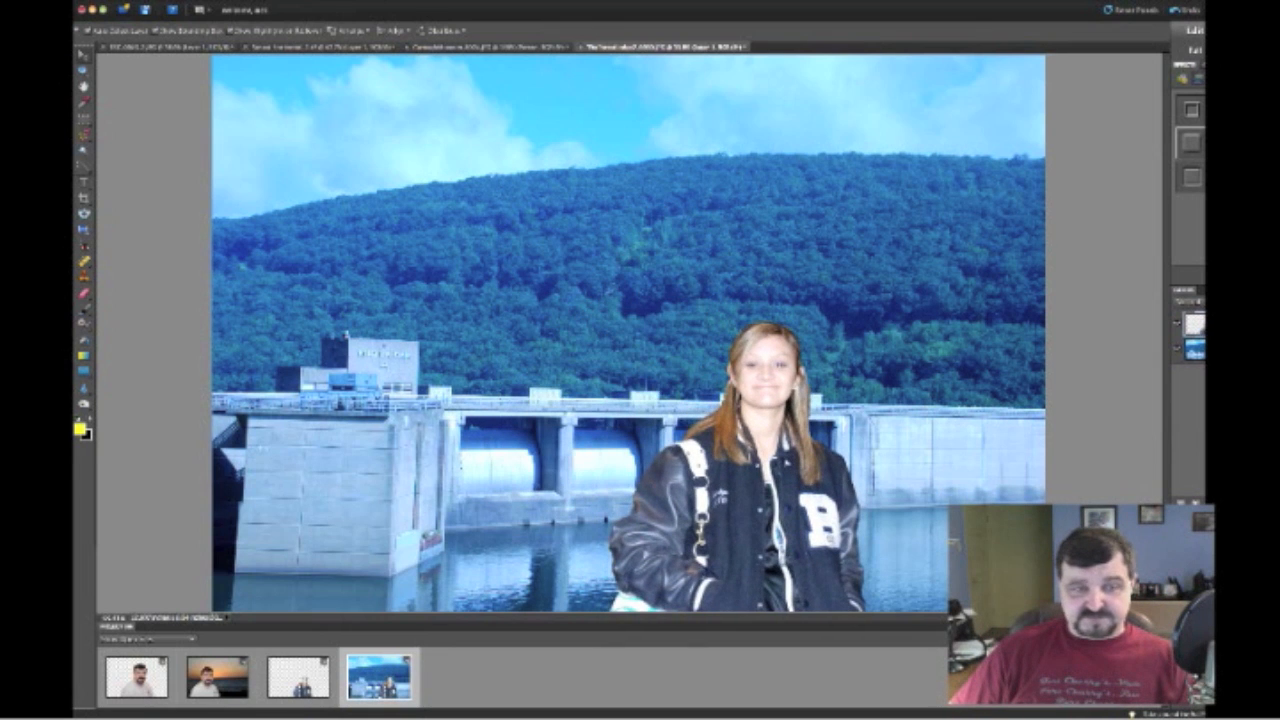
pyautogui.moveTo(738, 516); pyautogui.dragTo(358, 513)
# Step: Enlarge the girl proportionally, shift her against the dam photo's left and bottom edges, and apply the transformation
pyautogui.click(497, 281)
pyautogui.moveTo(497, 281); pyautogui.dragTo(605, 183)
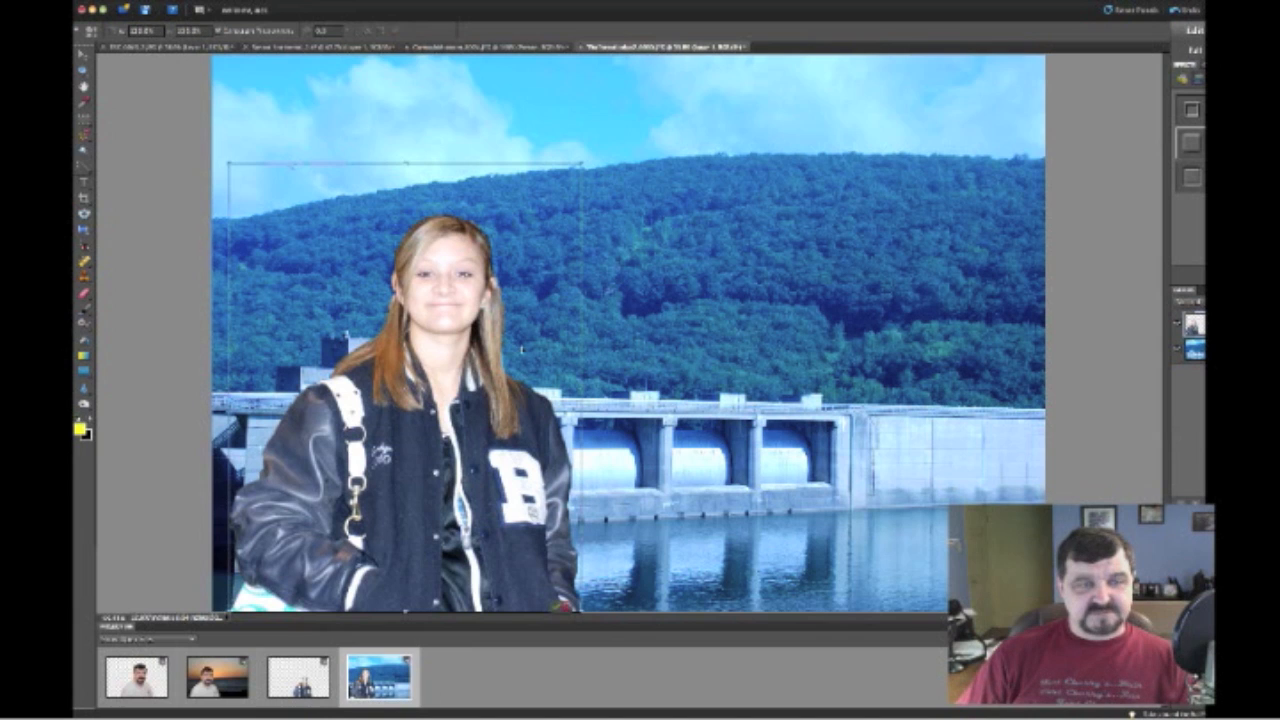
pyautogui.moveTo(480, 444); pyautogui.dragTo(422, 444)
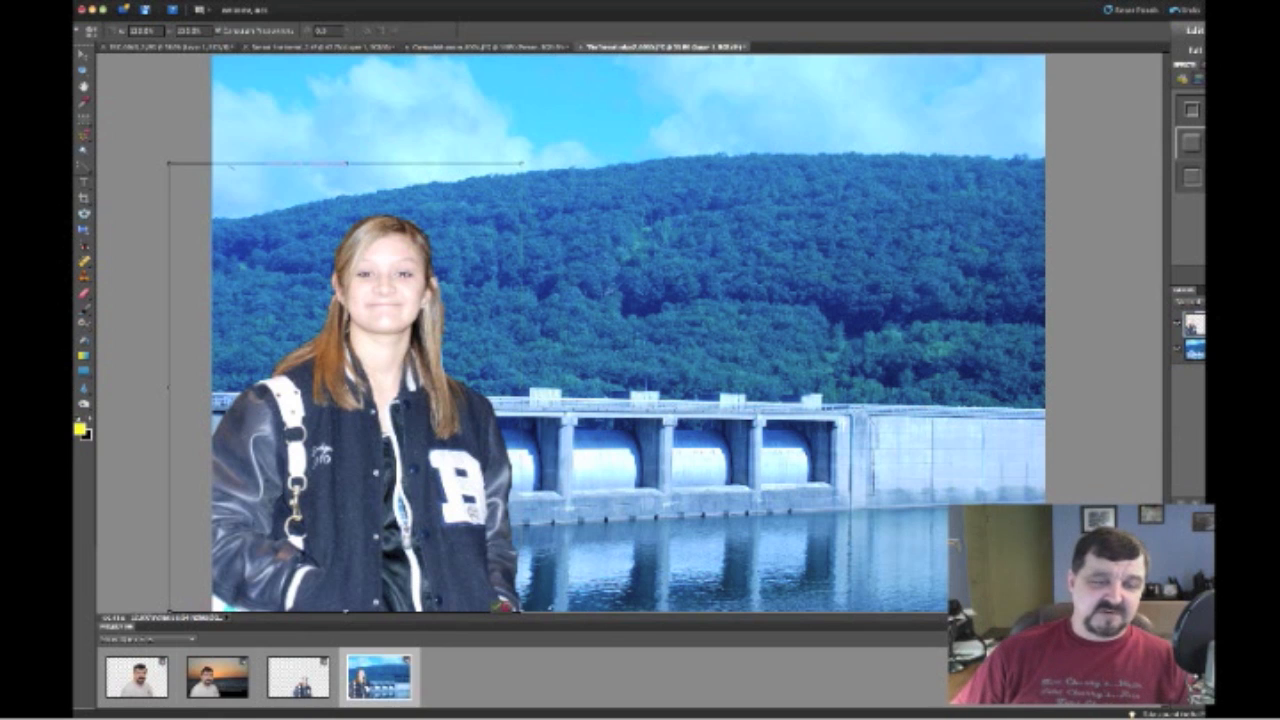
pyautogui.click(498, 608)
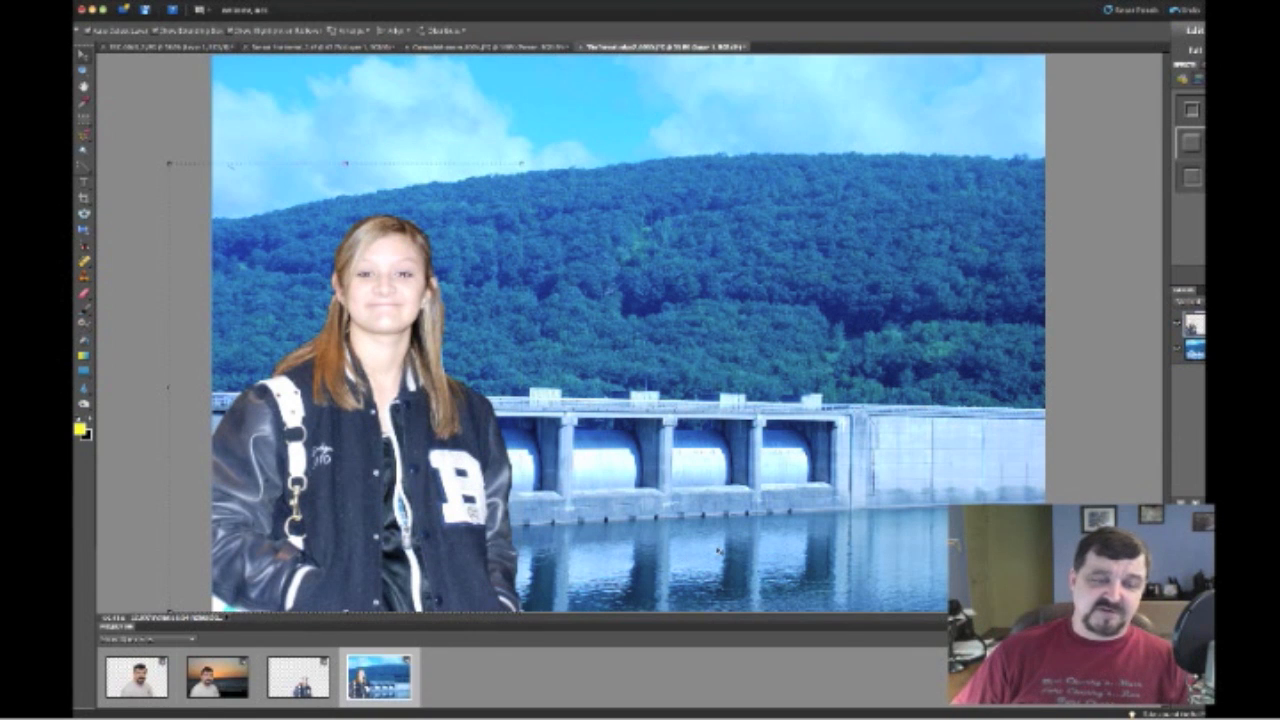
pyautogui.click(1193, 348)
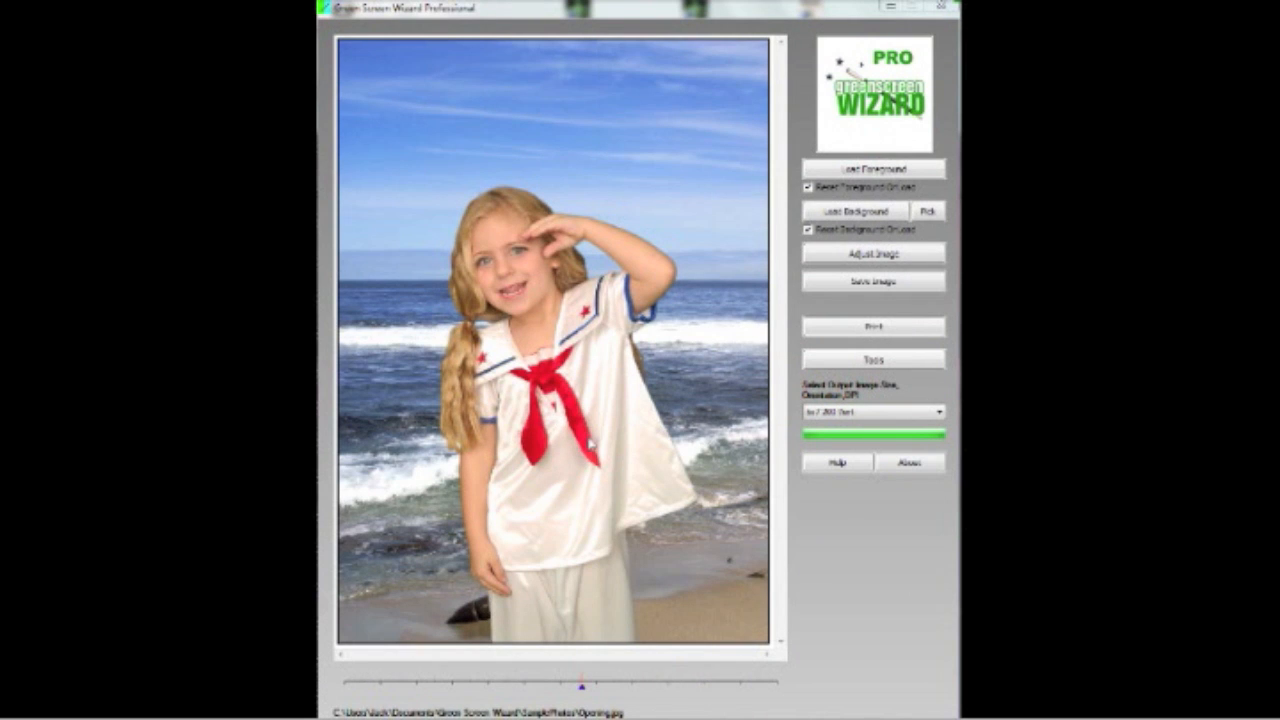
# Step: Switch to Green Screen Wizard Professional, start loading a new background, and check the Blur Blue and Blue Glow images in the Blue folder
pyautogui.click(628, 9)
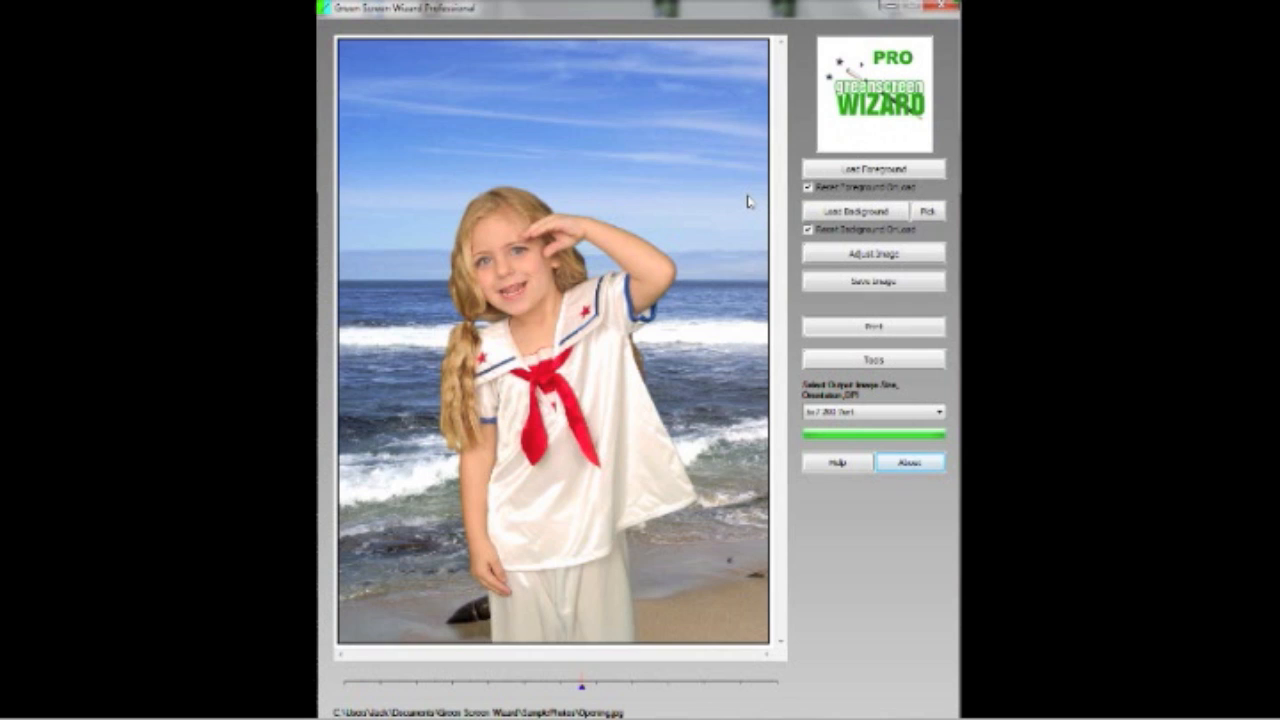
pyautogui.click(857, 213)
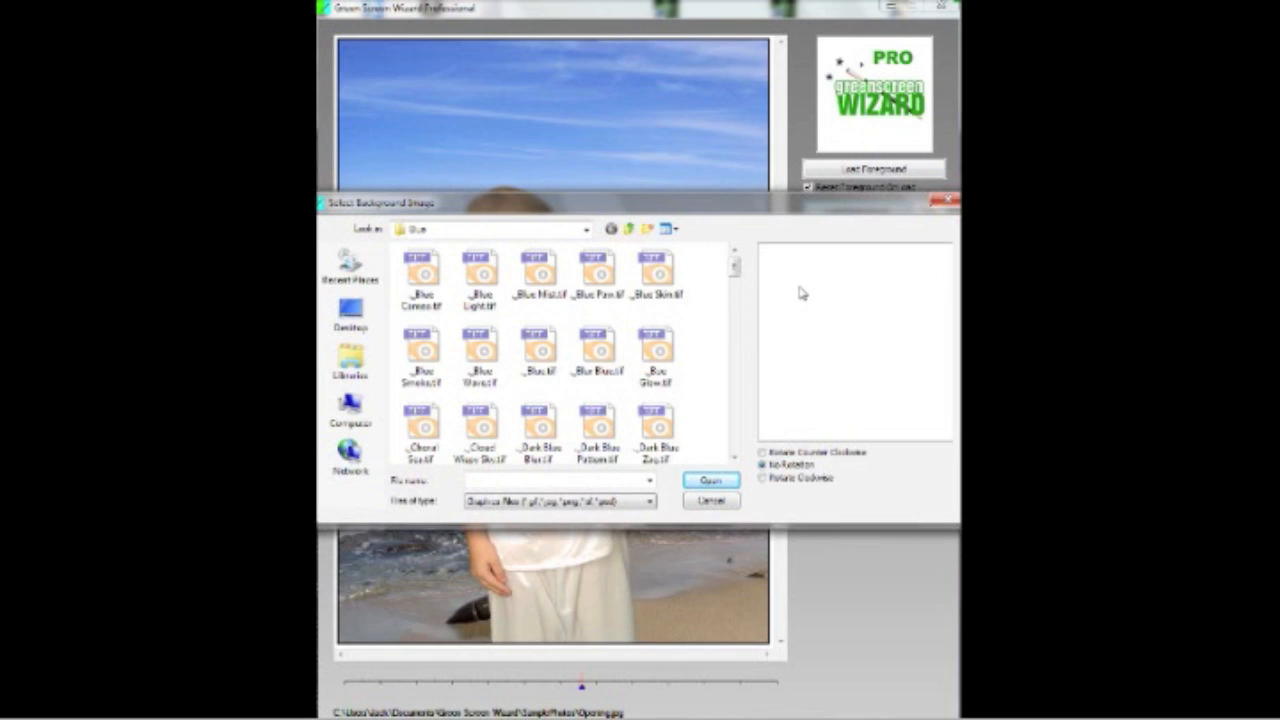
pyautogui.click(659, 340)
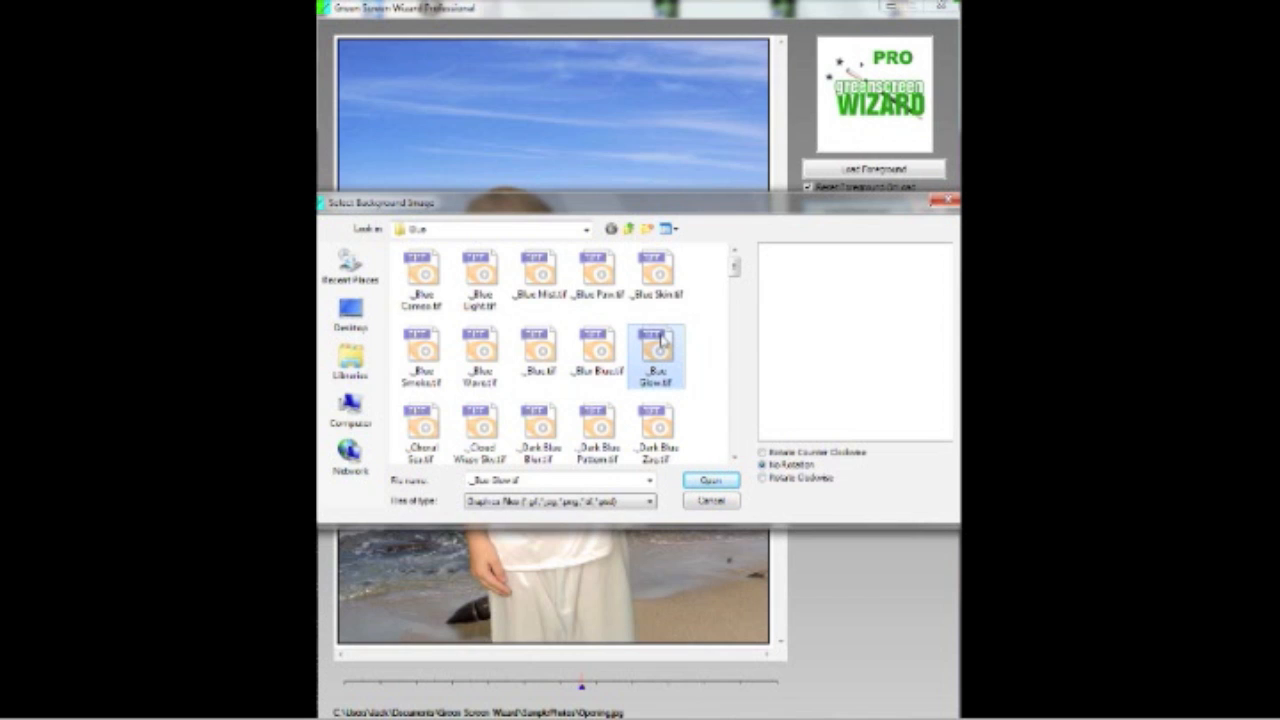
pyautogui.click(603, 345)
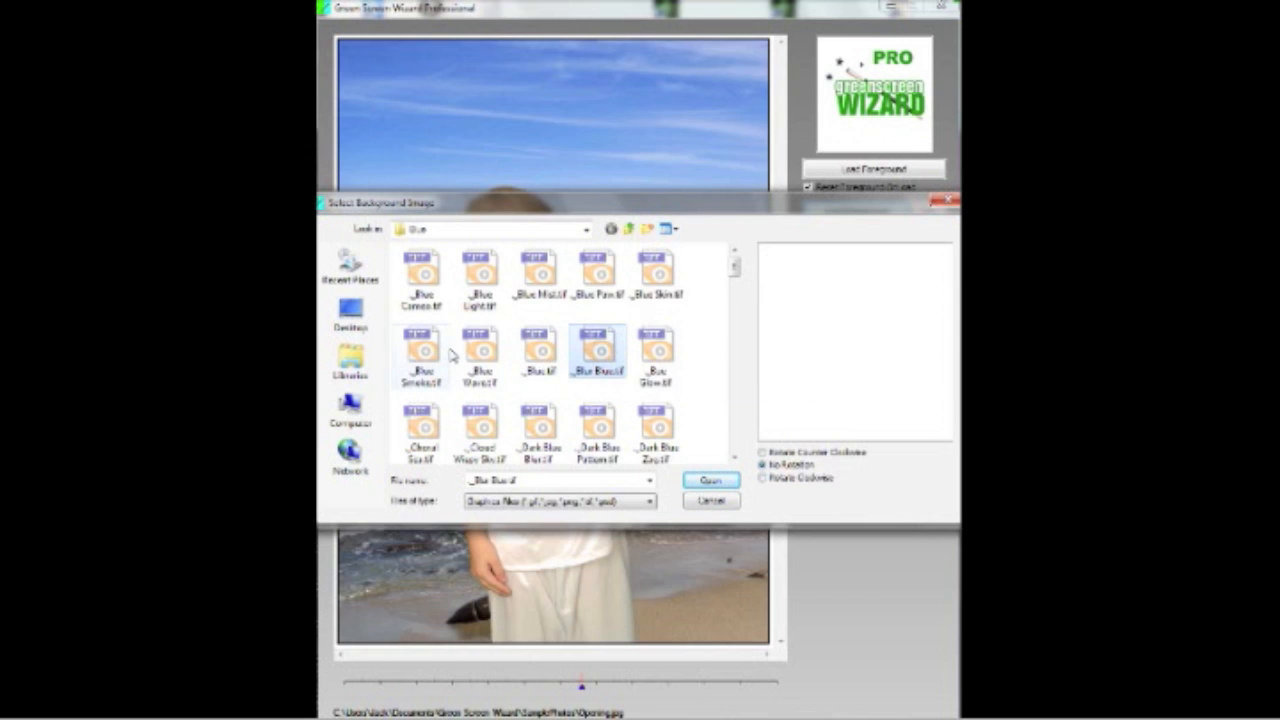
# Step: Go up to the Background folder and check its Fall subfolder for images
pyautogui.click(586, 233)
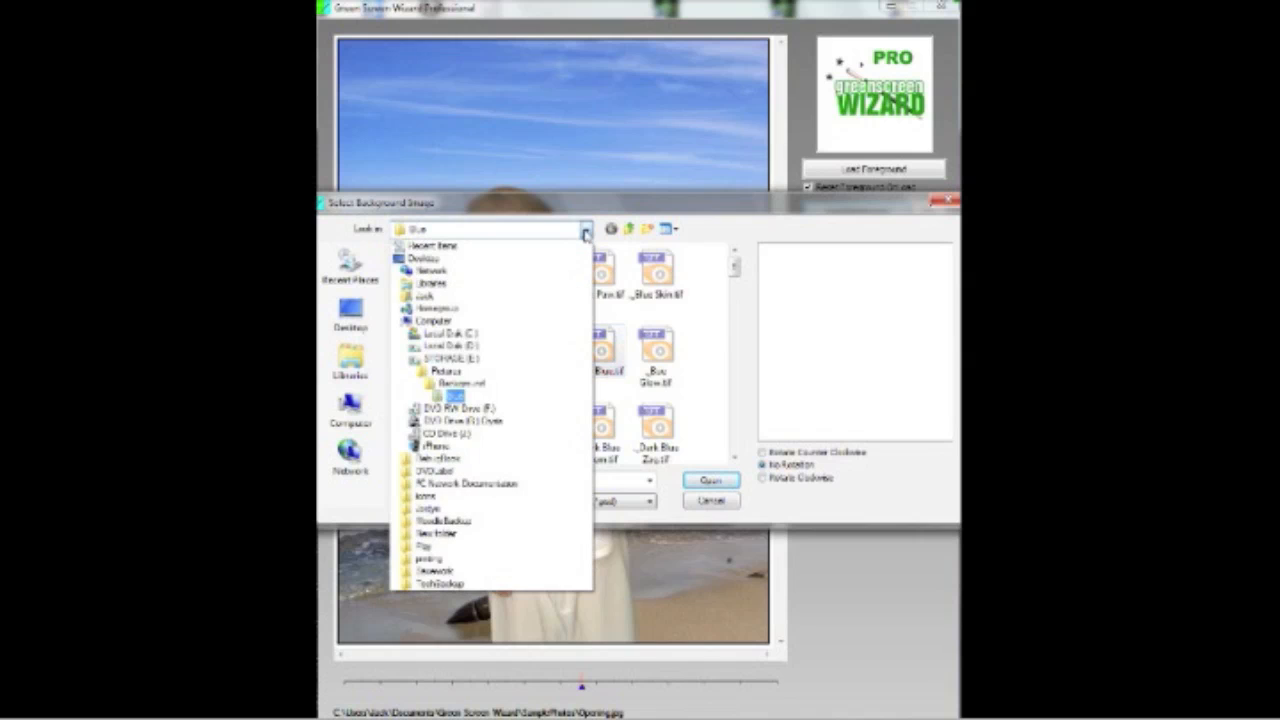
pyautogui.click(470, 383)
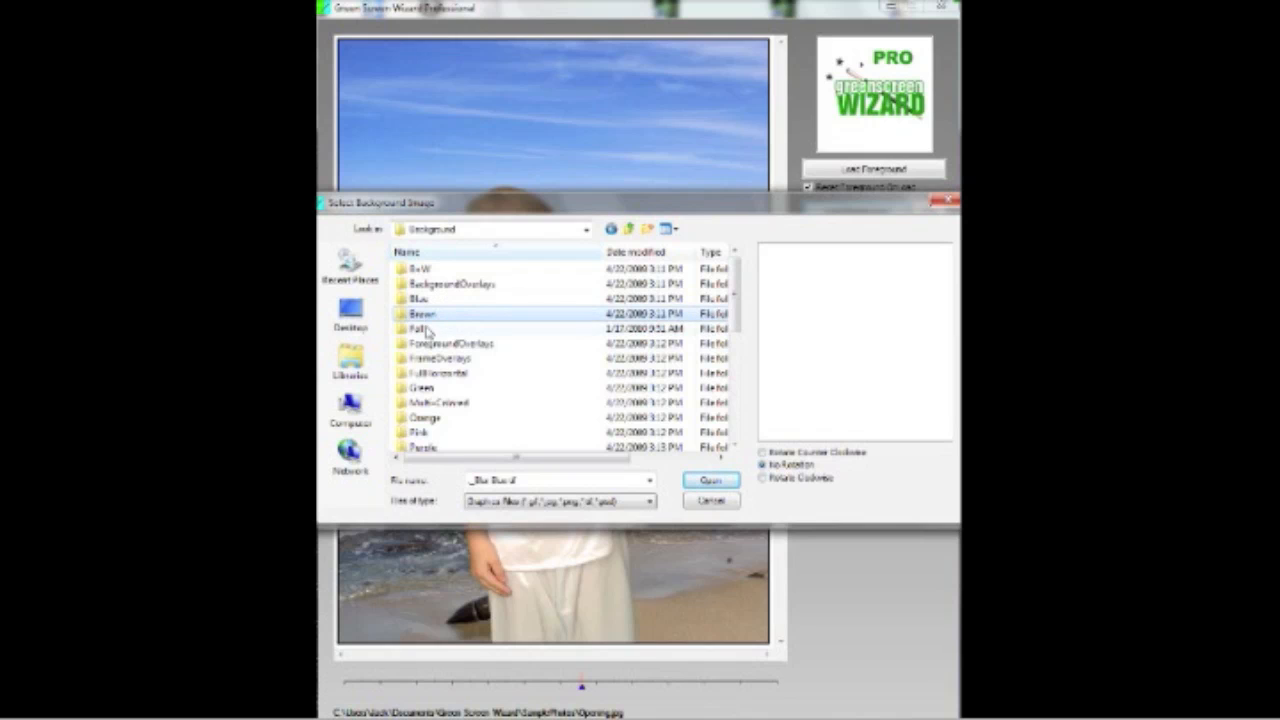
pyautogui.doubleClick(428, 328)
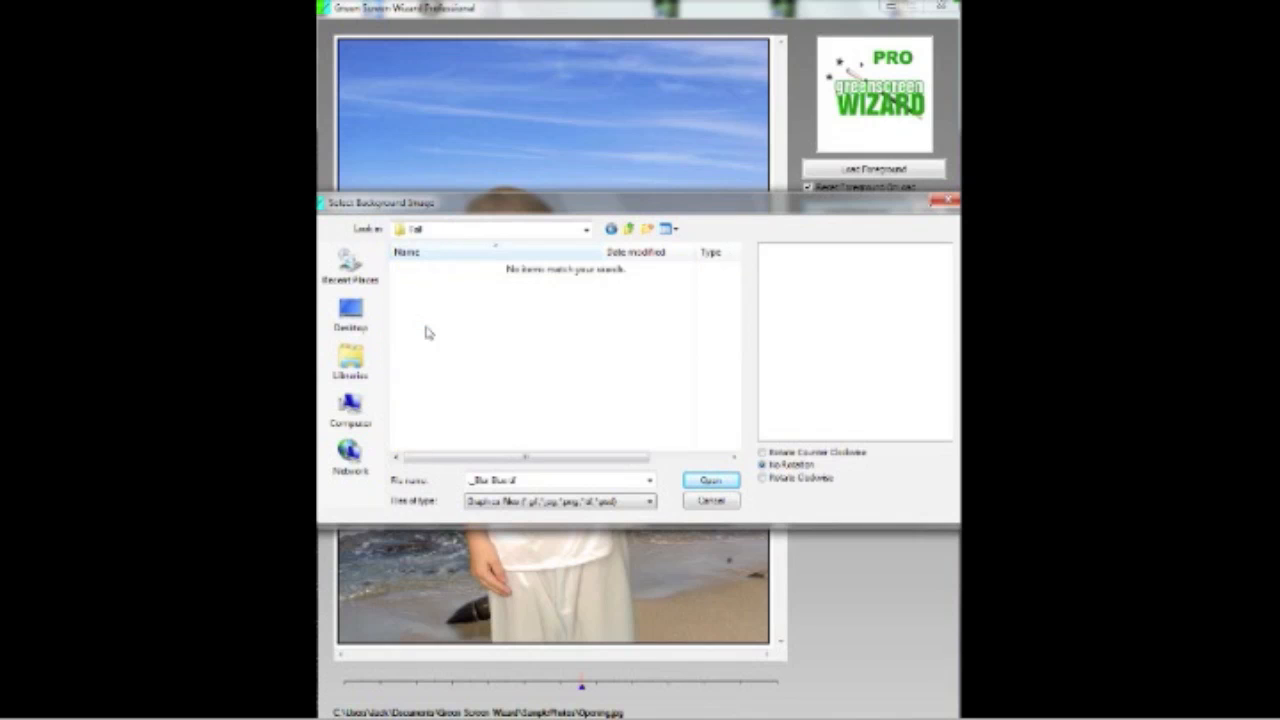
pyautogui.click(630, 229)
# Step: Open the Z-Easter folder, preview several of its images, and load Pink Frame.tif as the background
pyautogui.scroll(-5, 467, 368)
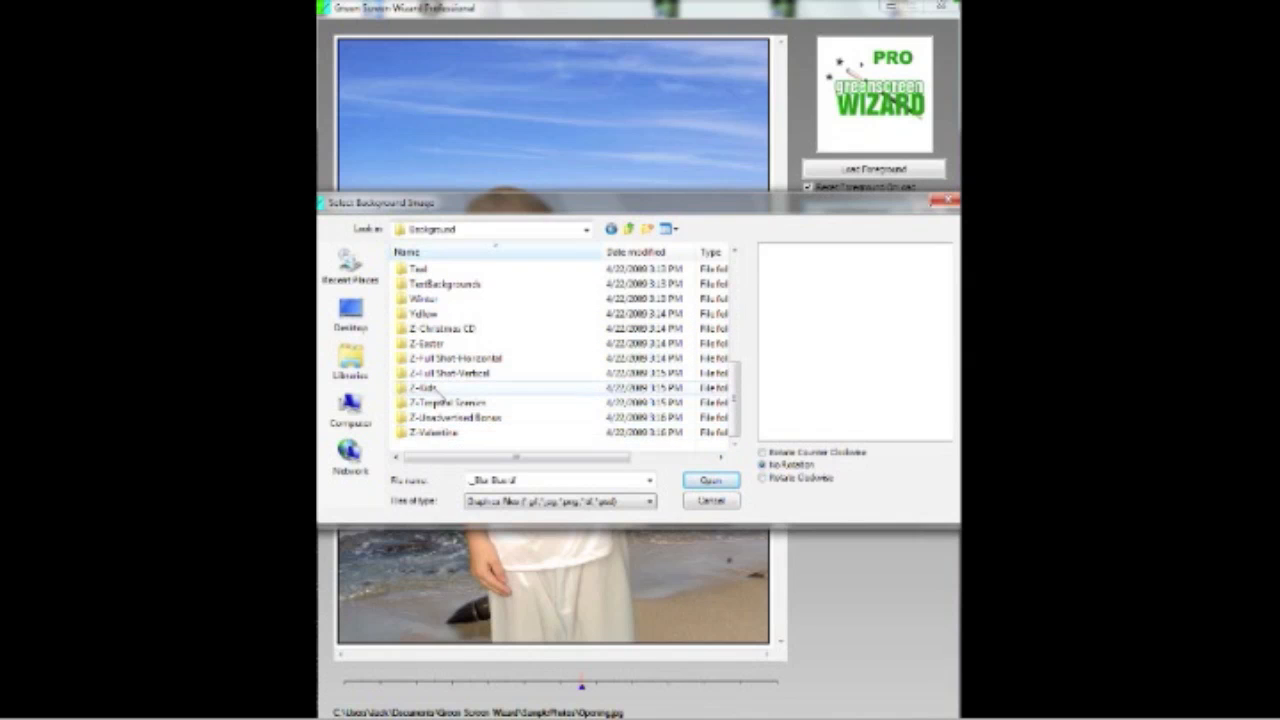
pyautogui.doubleClick(437, 347)
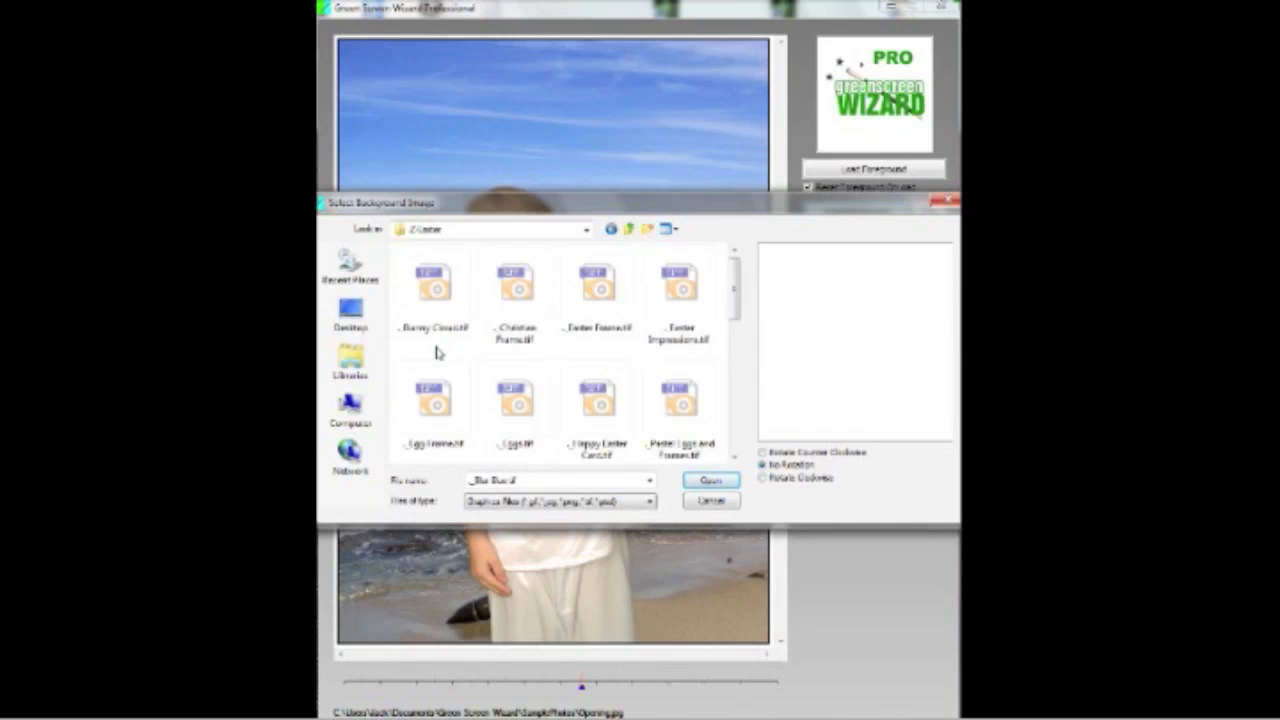
pyautogui.click(513, 308)
pyautogui.scroll(-2, 510, 340)
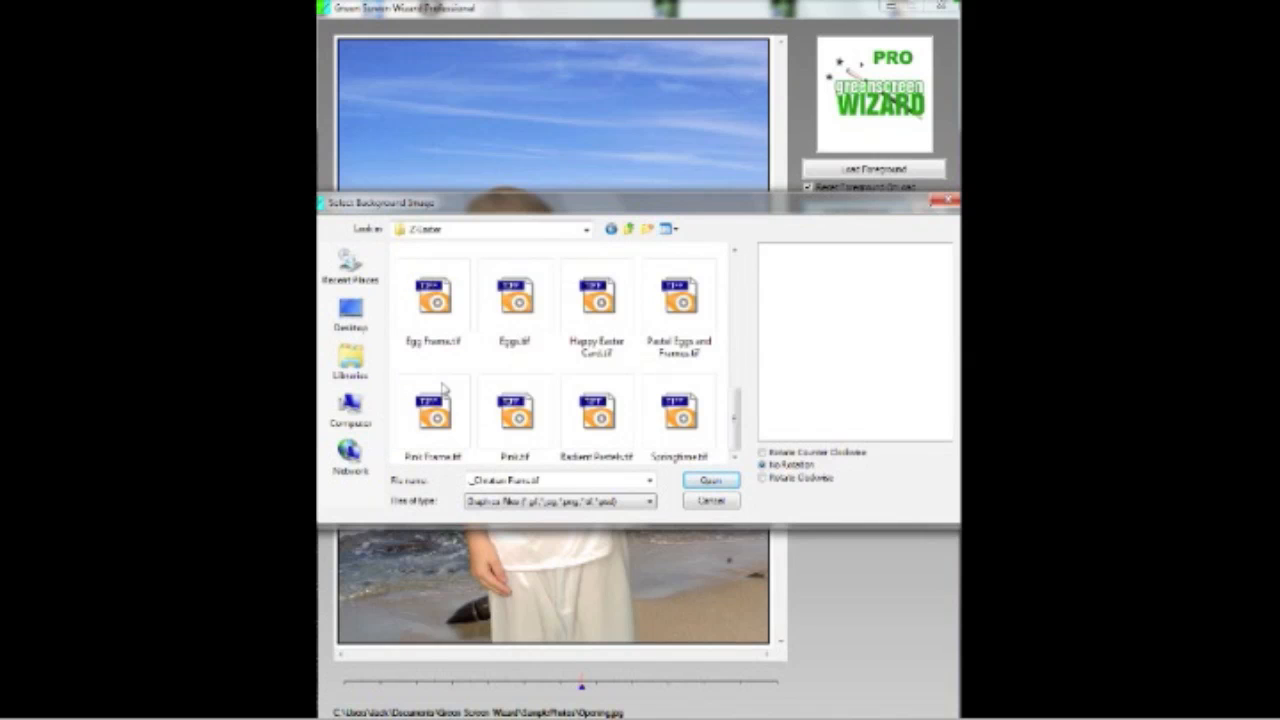
pyautogui.click(515, 308)
pyautogui.click(601, 310)
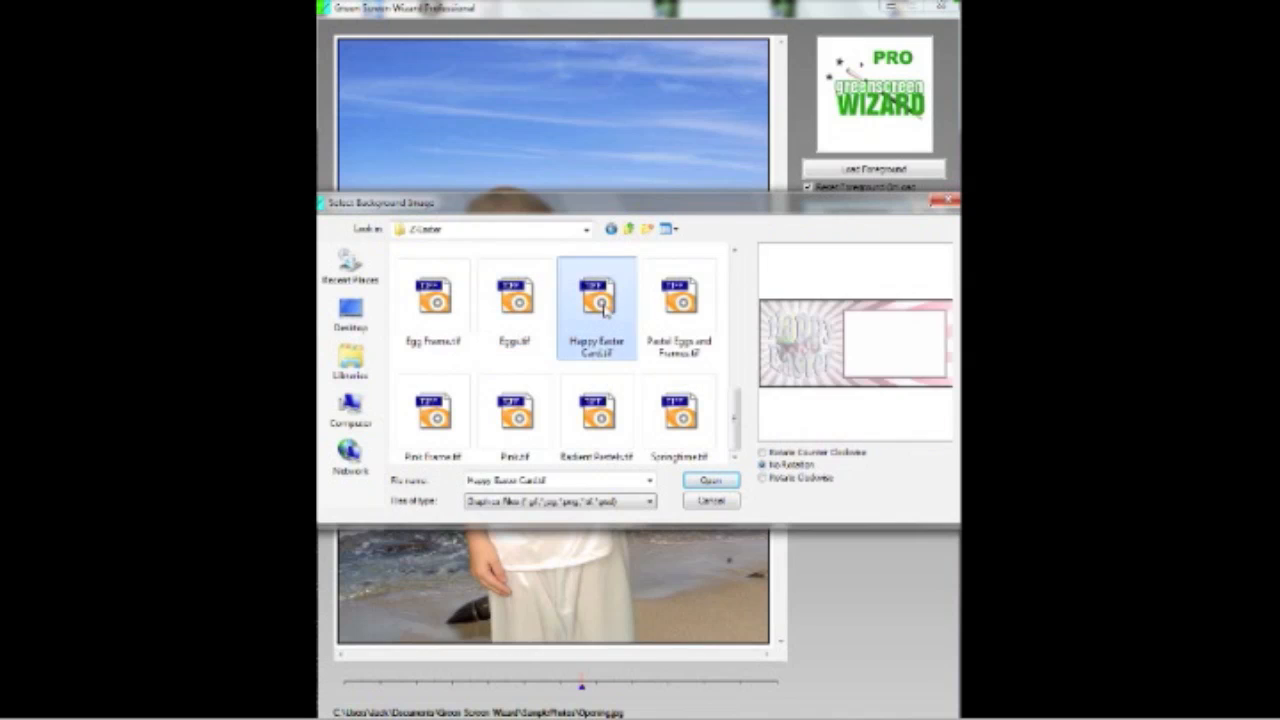
pyautogui.click(538, 418)
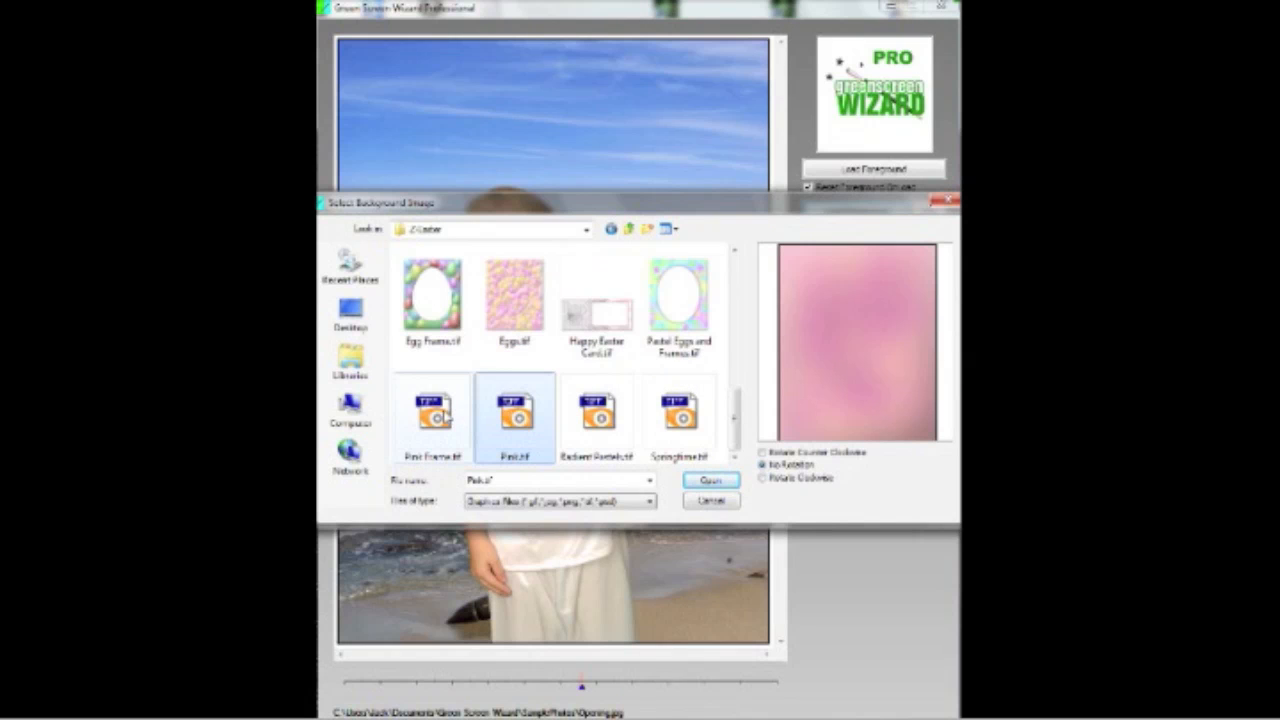
pyautogui.click(444, 418)
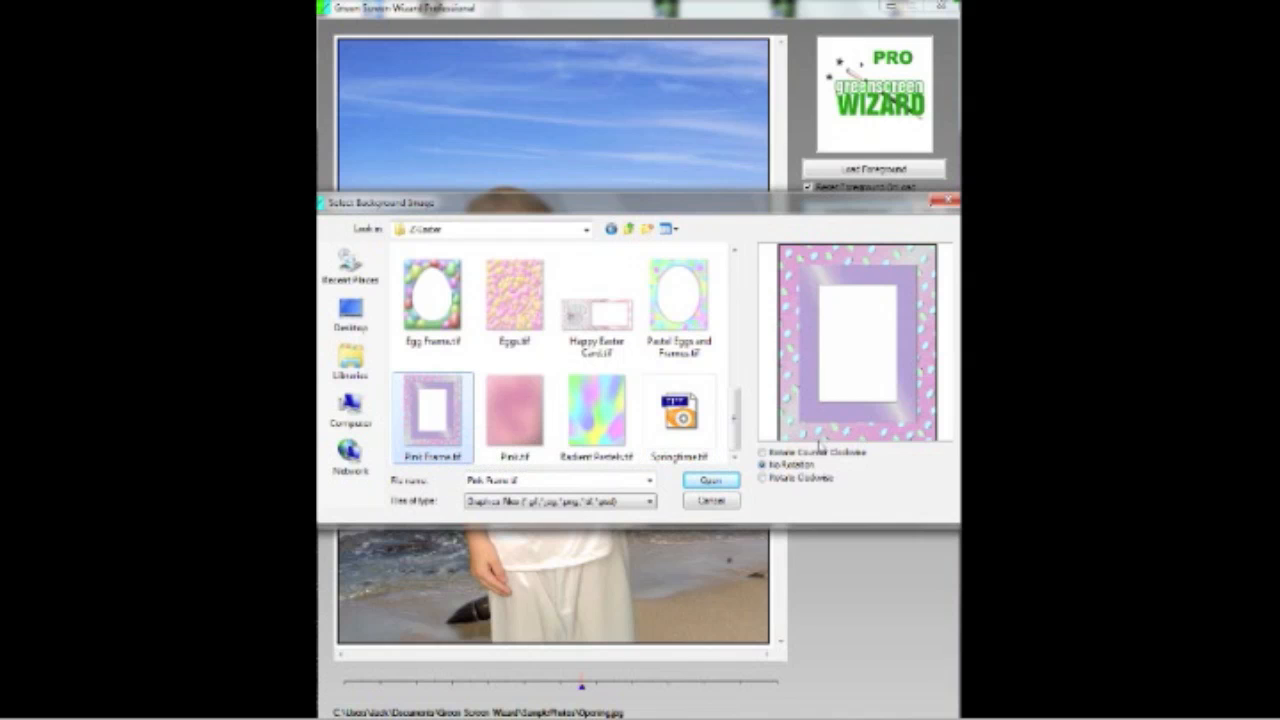
pyautogui.click(710, 482)
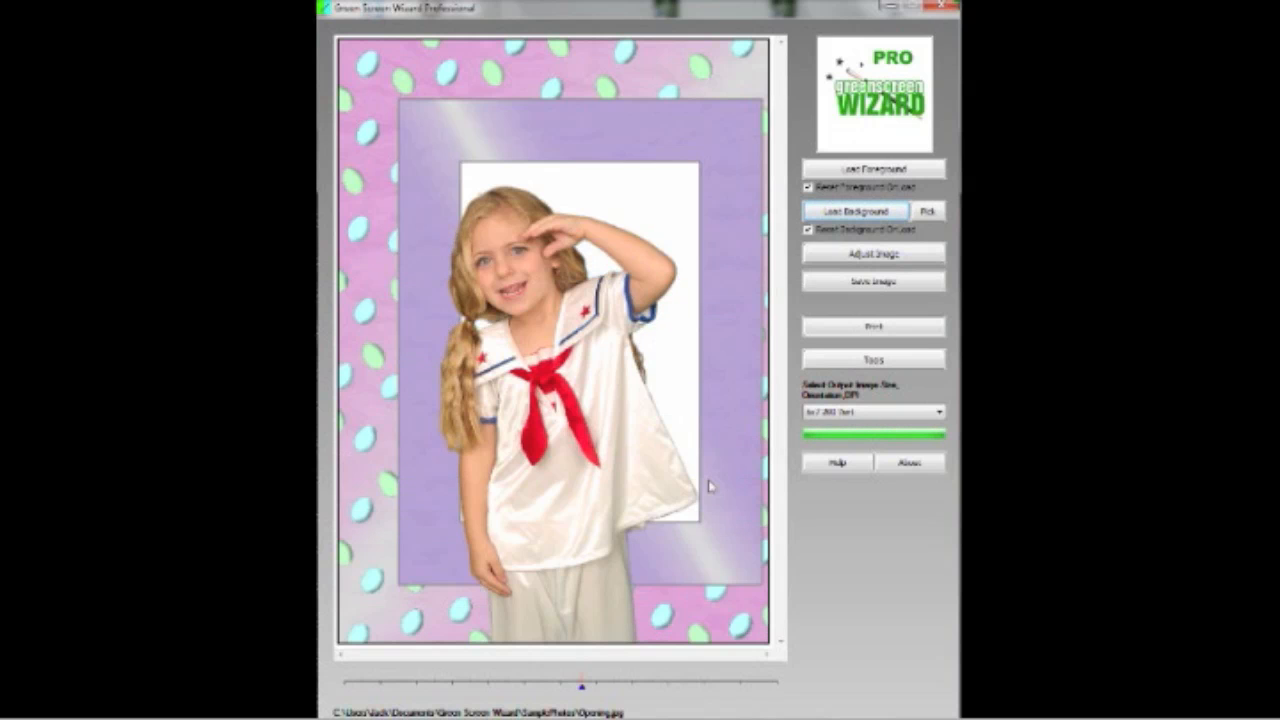
# Step: Scale the foreground girl down, position her inside the frame's white opening, and apply the adjustment
pyautogui.click(860, 256)
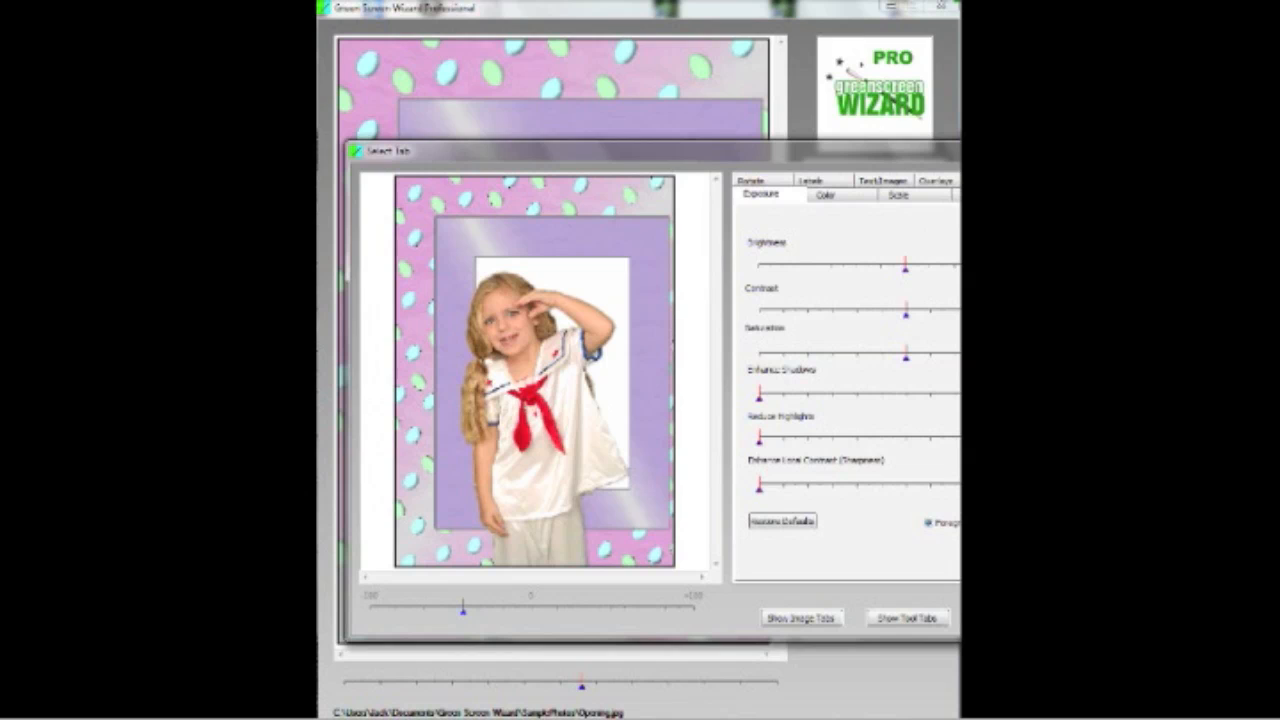
pyautogui.click(911, 197)
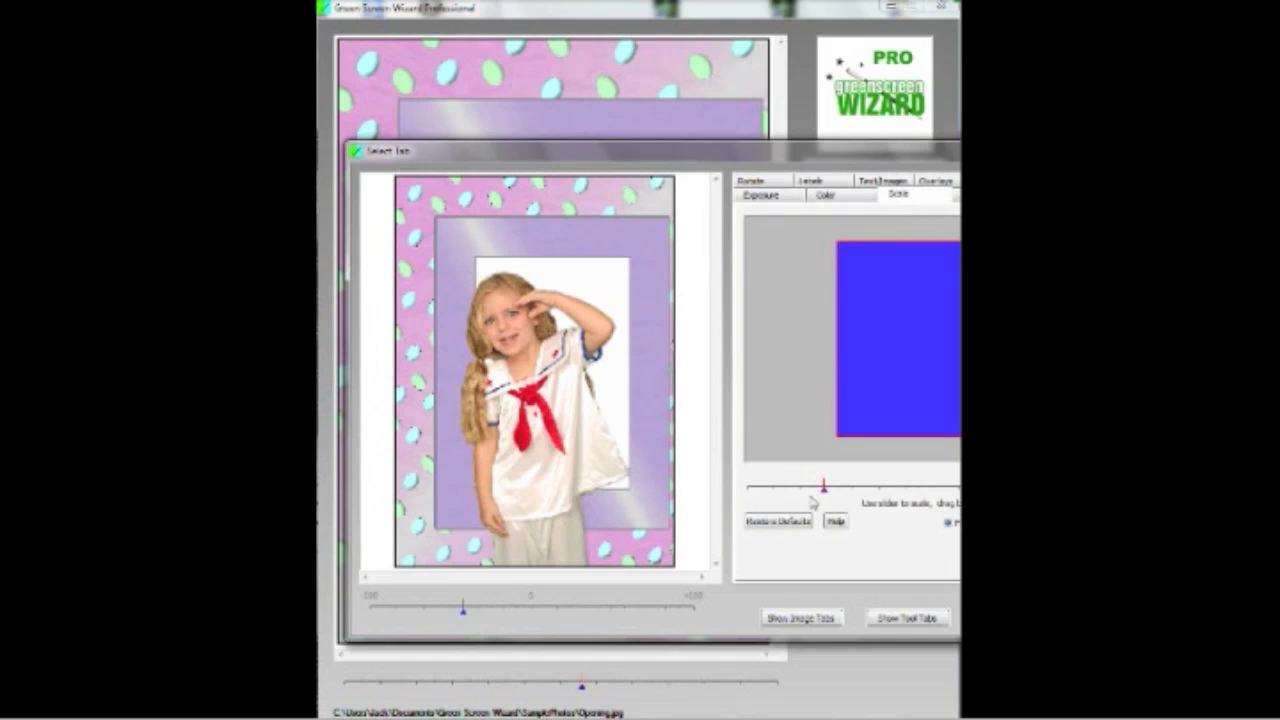
pyautogui.moveTo(824, 491); pyautogui.dragTo(801, 494)
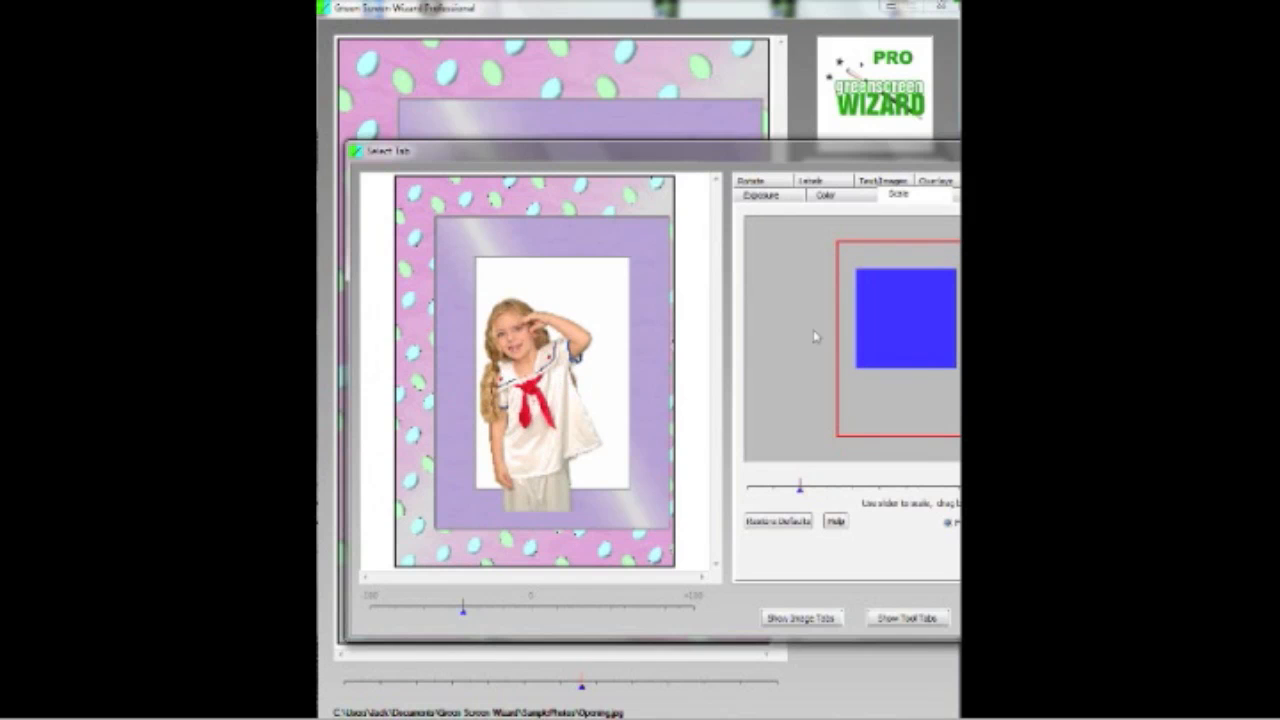
pyautogui.moveTo(881, 324)
pyautogui.mouseDown()
pyautogui.moveTo(889, 336)
pyautogui.moveTo(889, 325)
pyautogui.mouseUp()
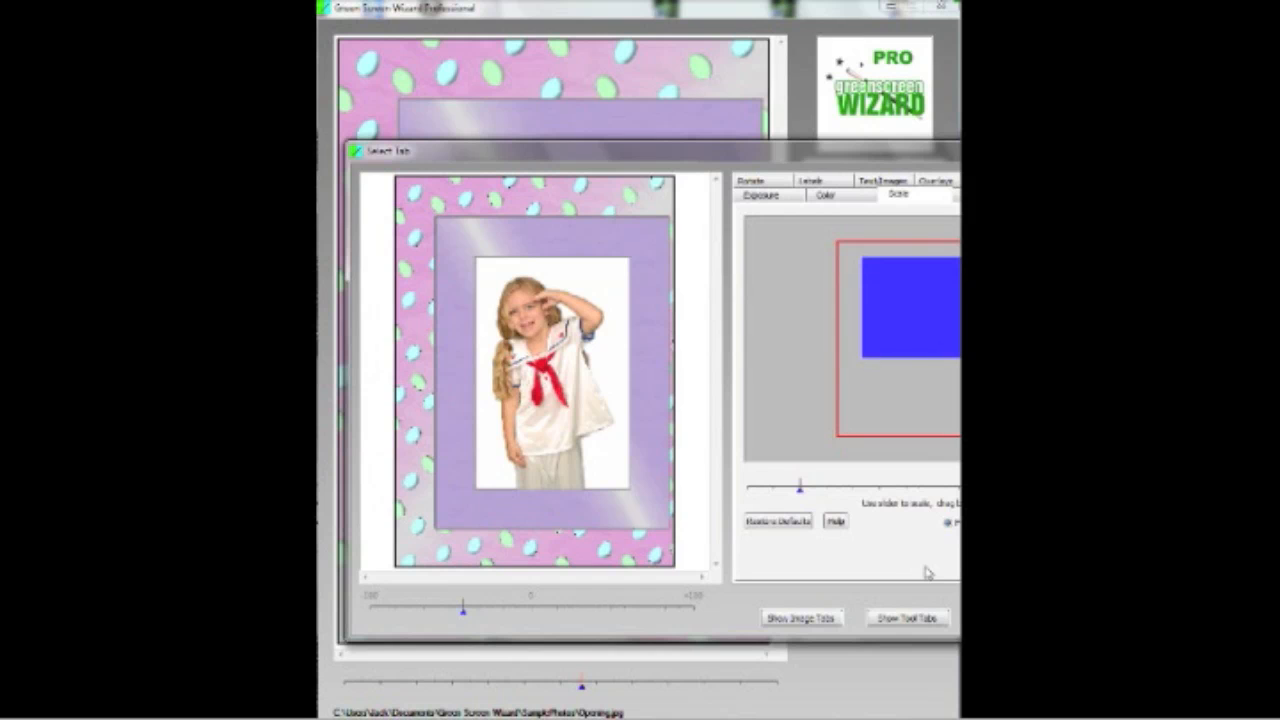
pyautogui.press('Return')
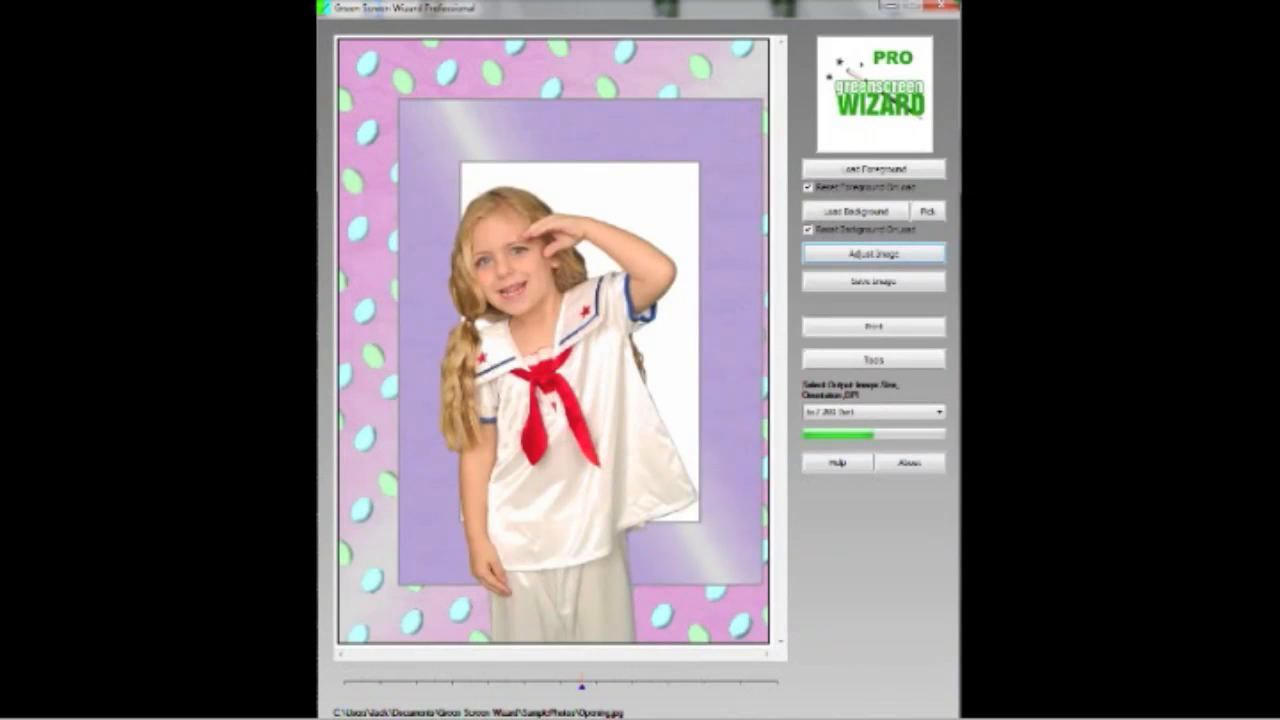